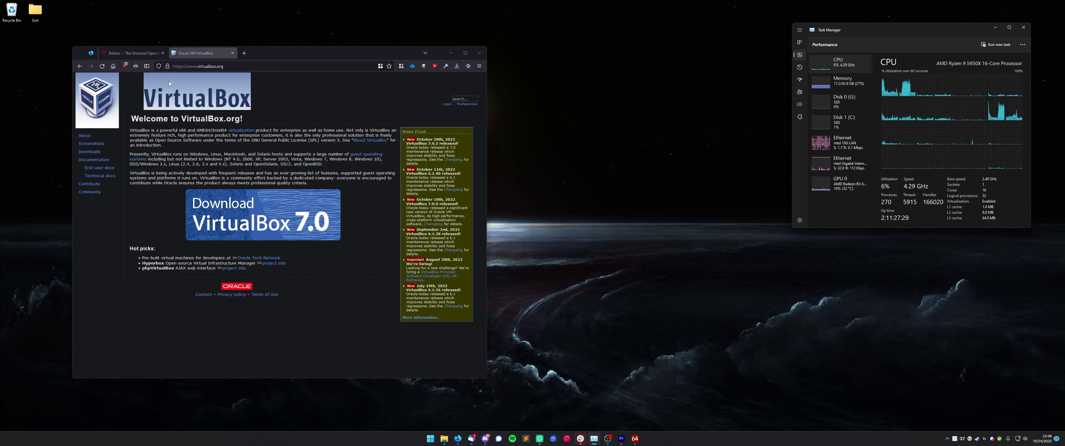
# - Switch Firefox from the Oracle VM VirtualBox tab to the Debian tab with Ctrl+Tab
pyautogui.hotkey('ctrl', 'Tab')
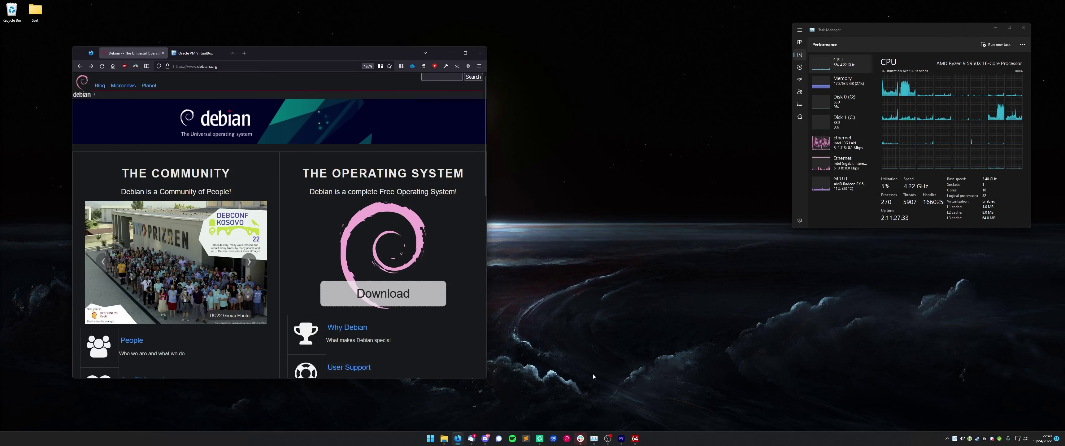
# - Open a Debian WSL terminal window and position it over the browser
pyautogui.click(568, 438)
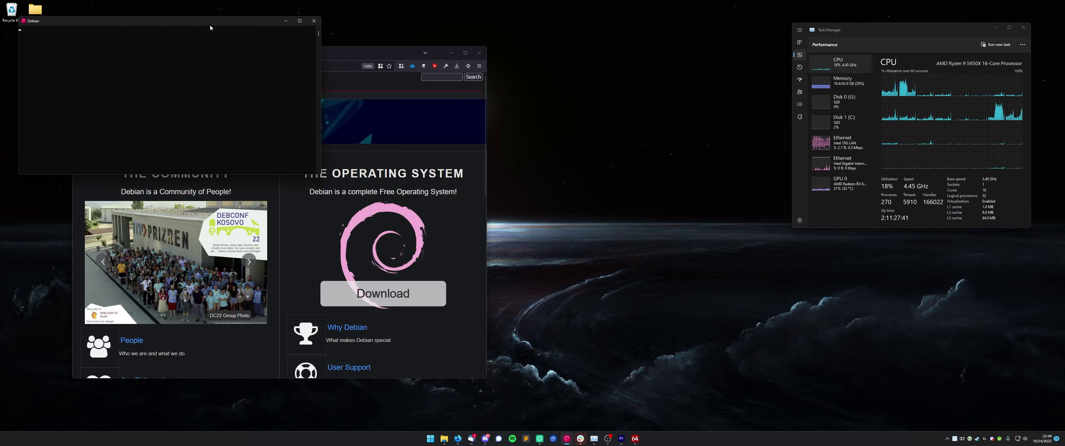
pyautogui.moveTo(209, 26); pyautogui.dragTo(681, 81)
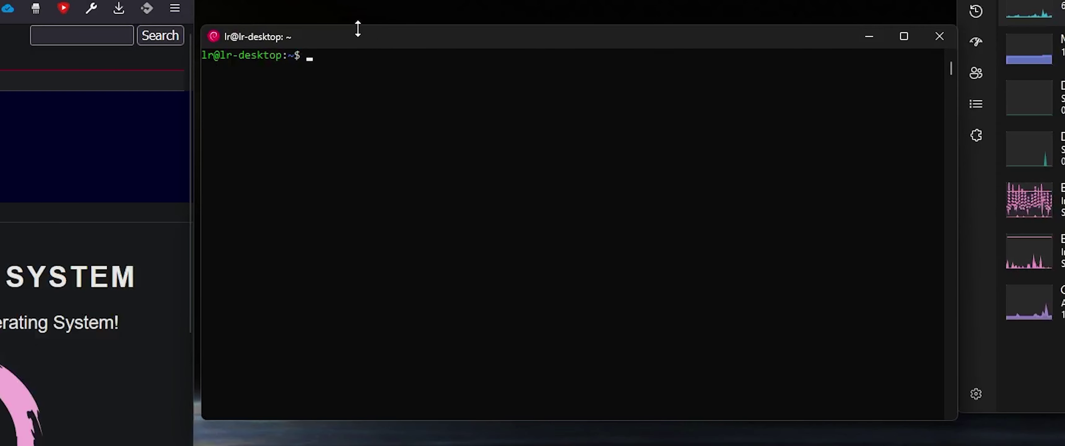
pyautogui.moveTo(356, 27); pyautogui.dragTo(347, 54)
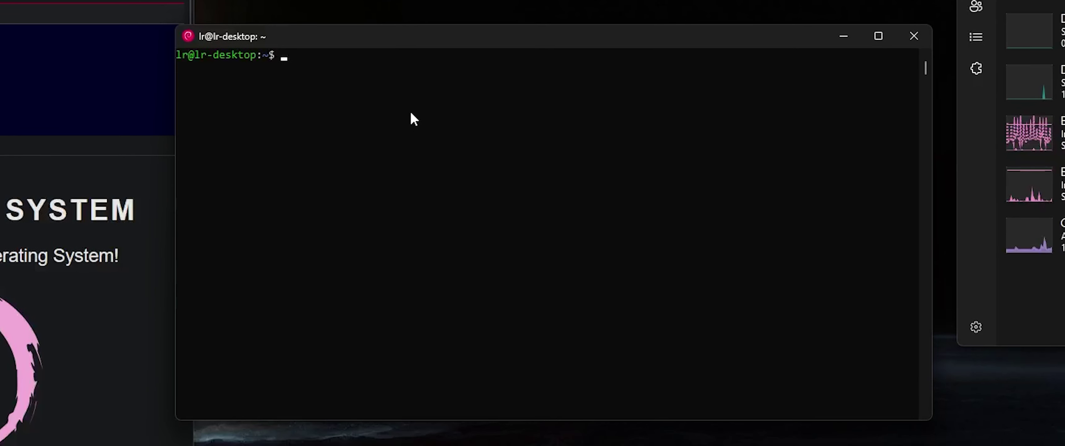
# - Run ls and uname -a to list the home folder and kernel details
pyautogui.write('ls')
pyautogui.press('Return')
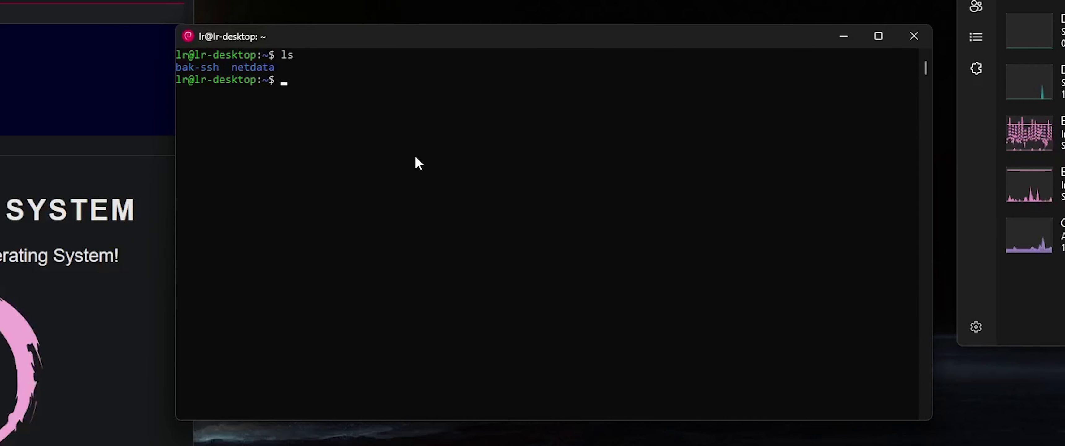
pyautogui.write('uname -a')
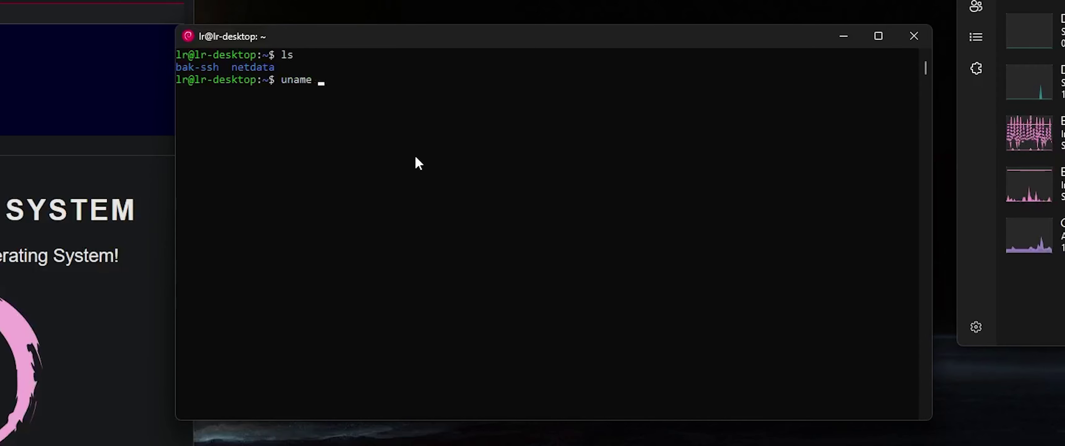
pyautogui.press('Return')
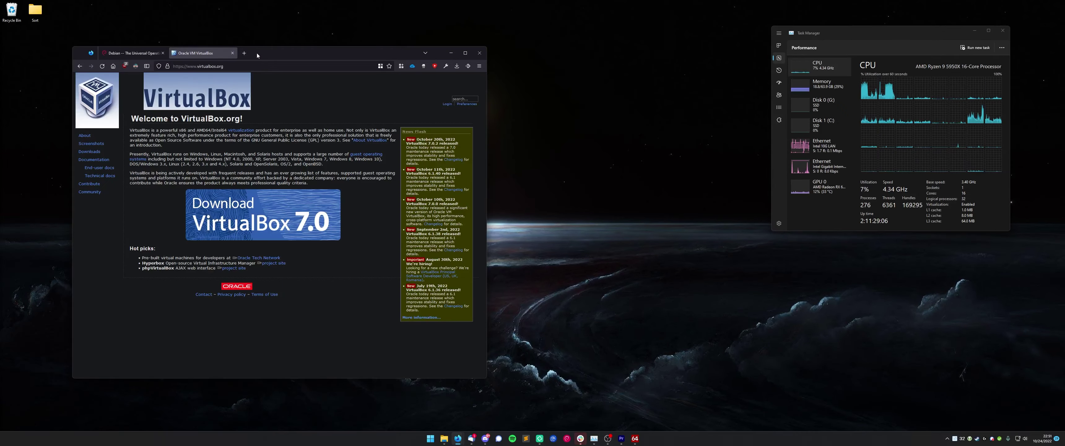
# - Download the VirtualBox 7.0 installer for Windows hosts and run its setup to completion
pyautogui.moveTo(256, 55); pyautogui.dragTo(261, 51)
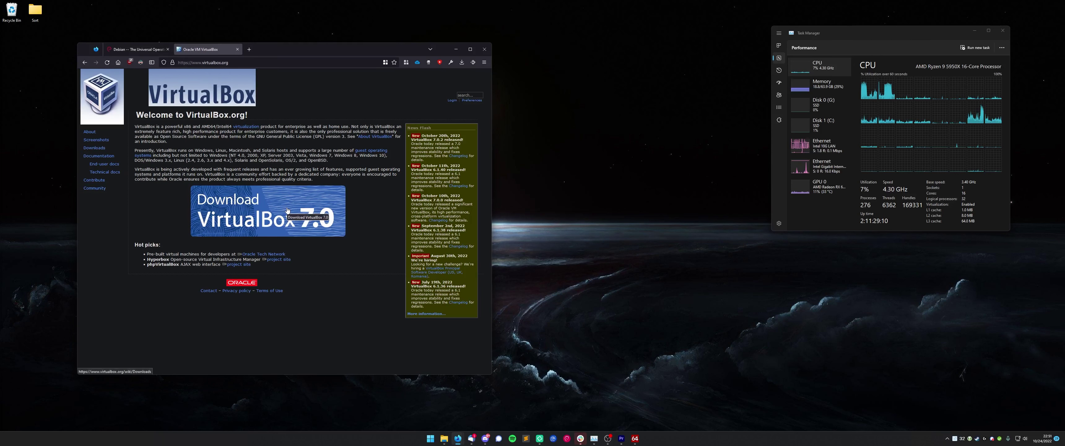
pyautogui.click(293, 226)
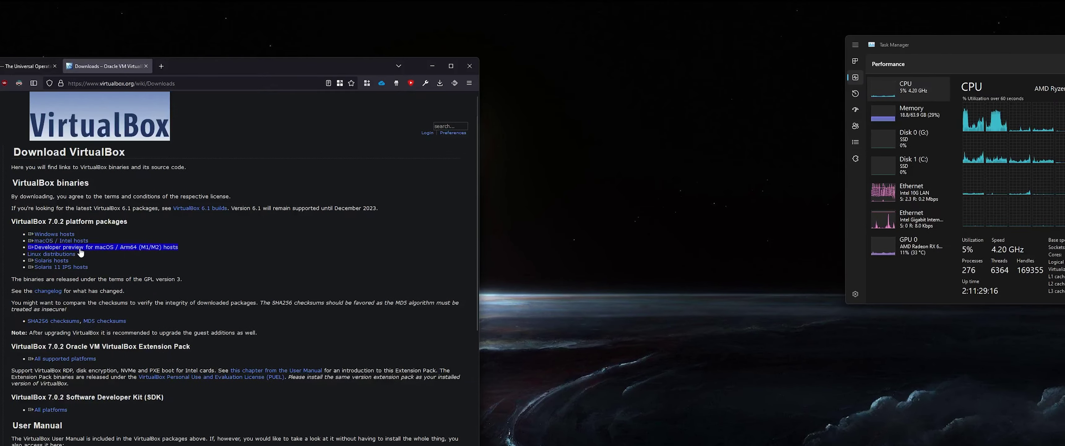
pyautogui.click(55, 234)
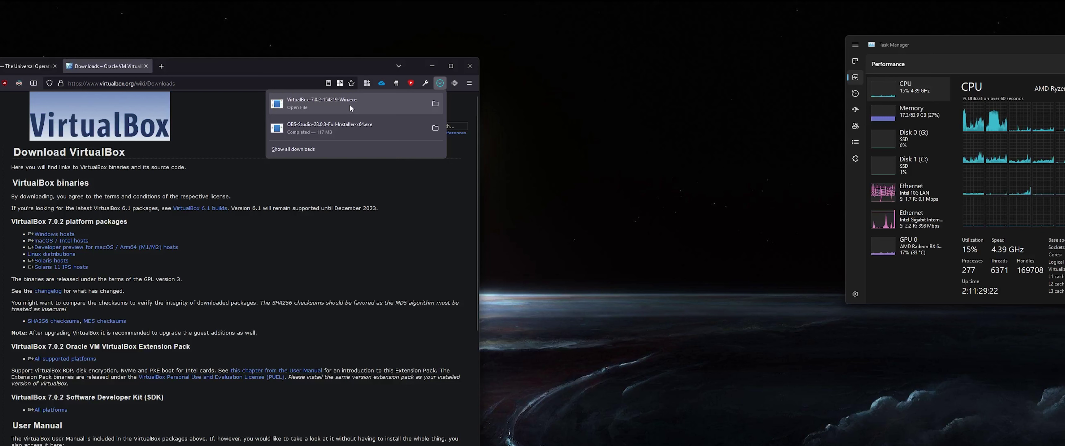
pyautogui.click(351, 105)
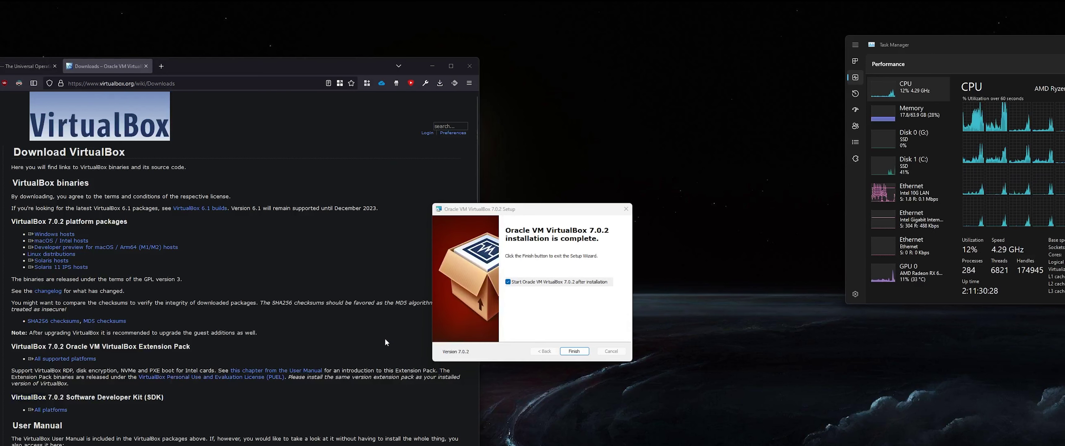
pyautogui.click(573, 350)
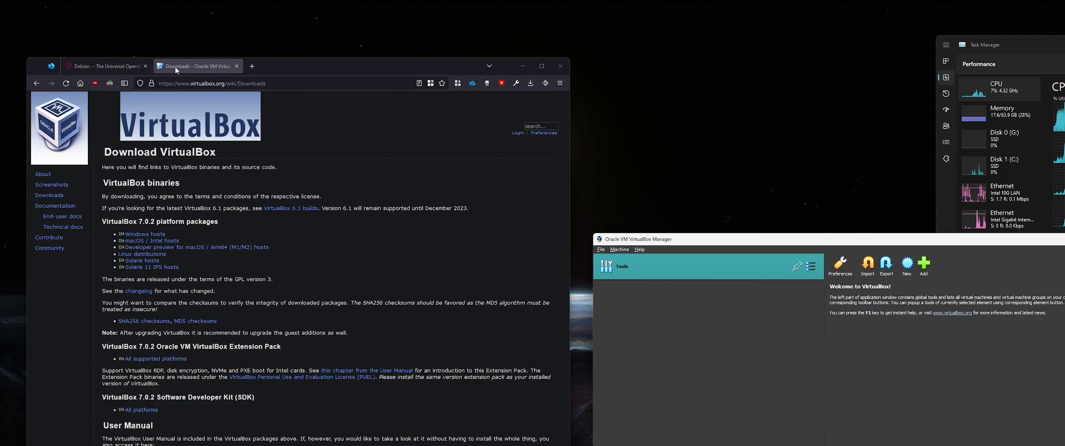
# - Download debian-11.5.0-amd64-netinst.iso from debian.org and show it in its folder
pyautogui.click(141, 68)
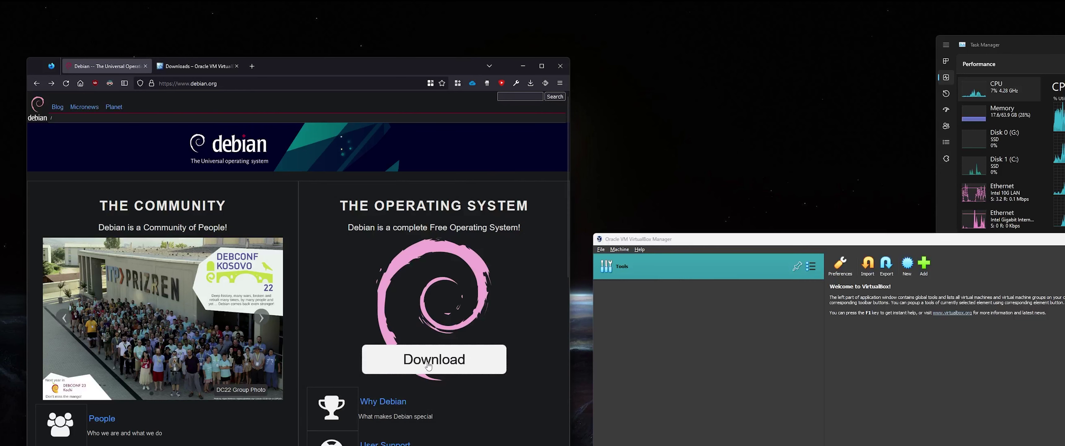
pyautogui.click(452, 367)
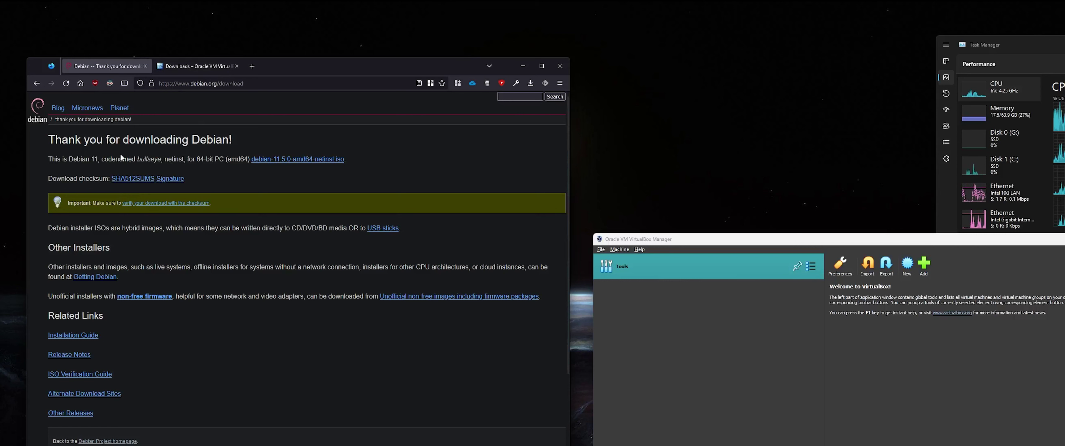
pyautogui.click(291, 161)
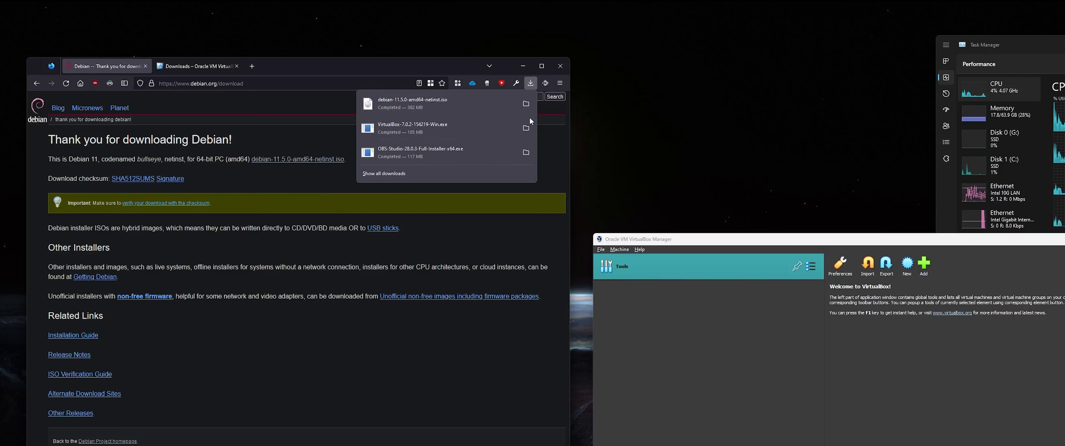
pyautogui.click(526, 104)
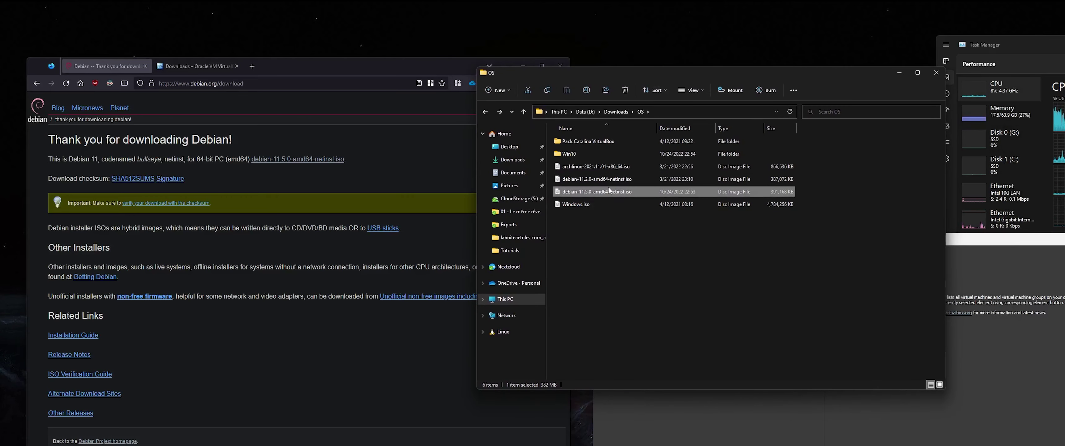
# - Permanently delete debian-11.2.0-amd64-netinst.iso, keep the 11.5.0 ISO, and minimize Explorer
pyautogui.click(631, 181)
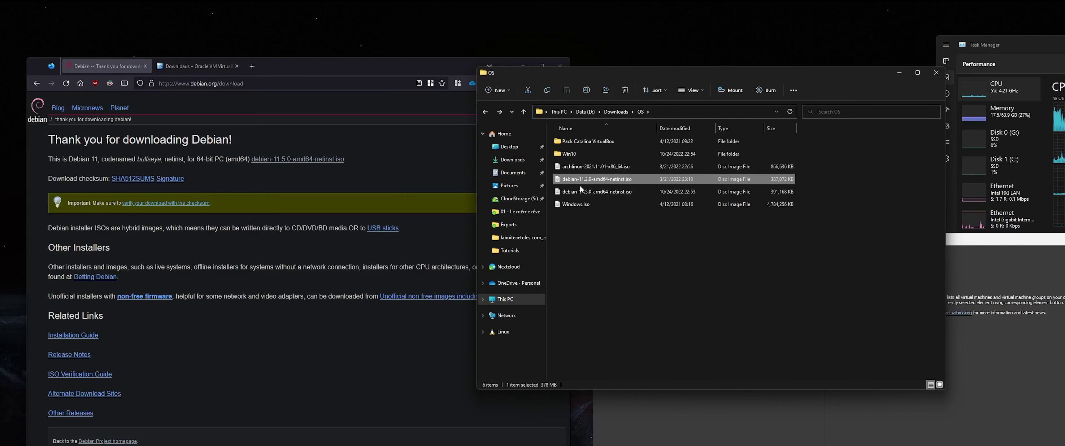
pyautogui.hotkey('shift', 'Delete')
pyautogui.press('Return')
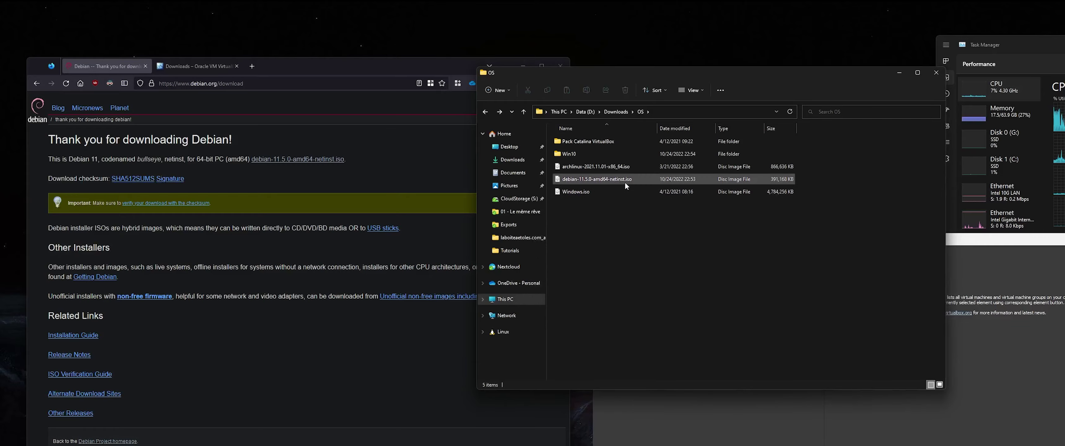
pyautogui.click(625, 181)
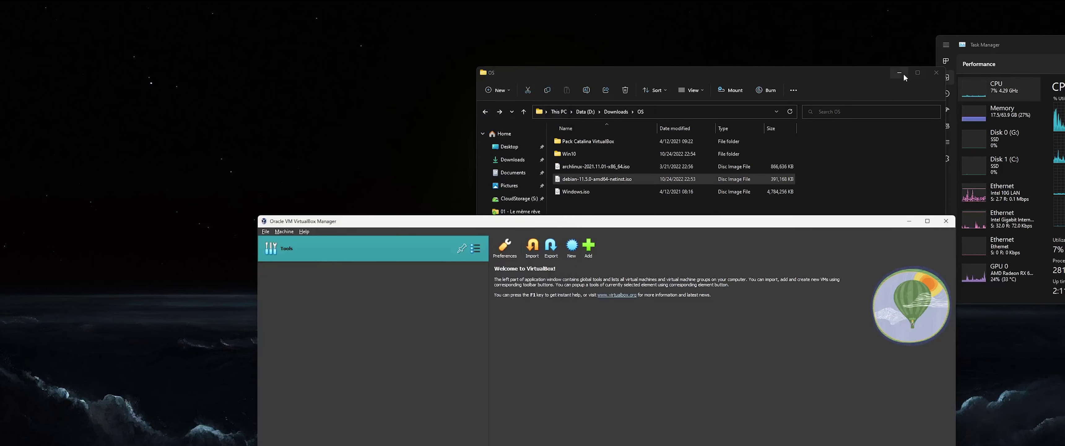
pyautogui.click(899, 73)
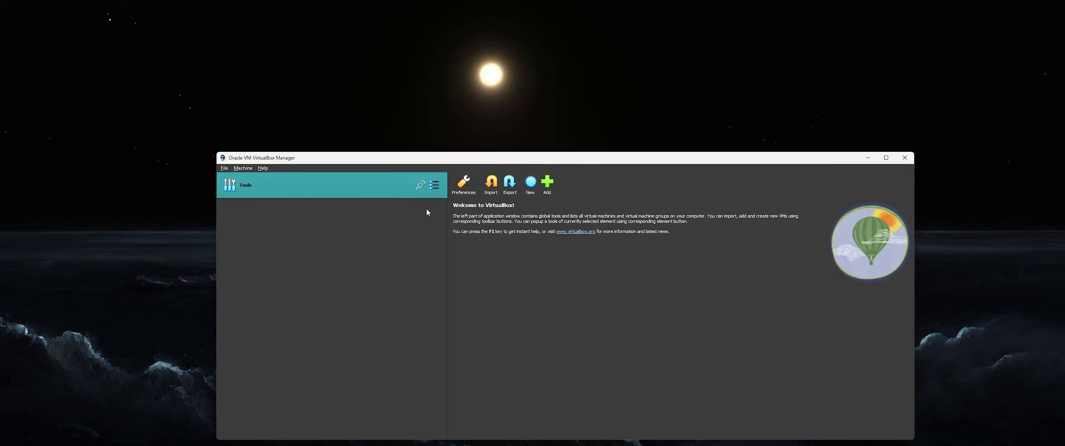
# - Start a new virtual machine and browse its machine folder to G:\VMs
pyautogui.click(530, 186)
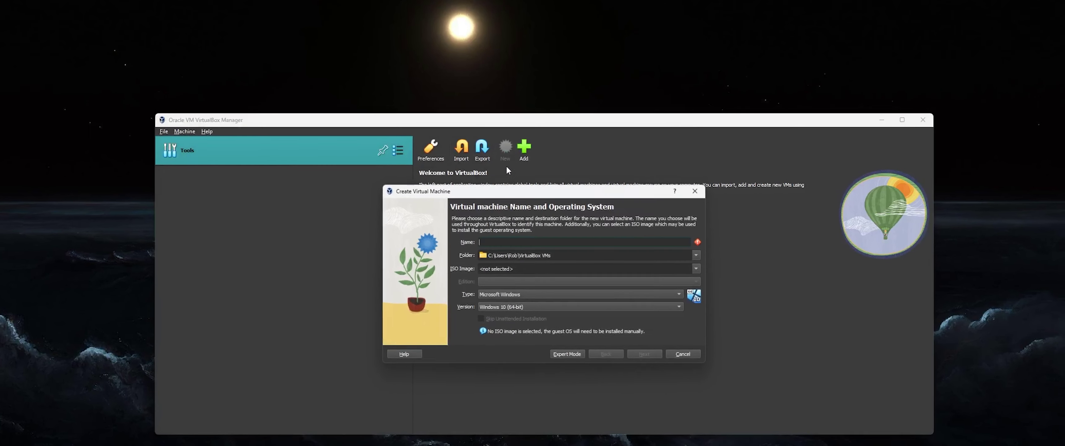
pyautogui.moveTo(527, 194); pyautogui.dragTo(527, 163)
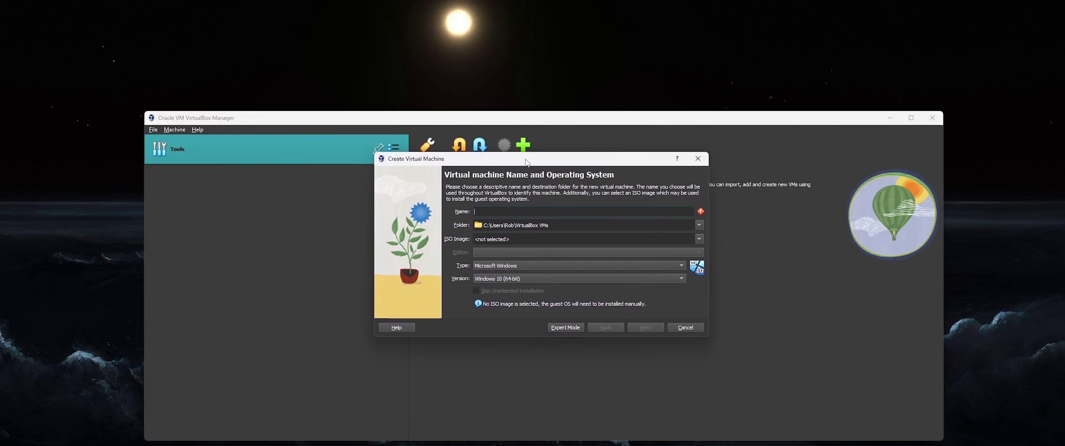
pyautogui.click(699, 224)
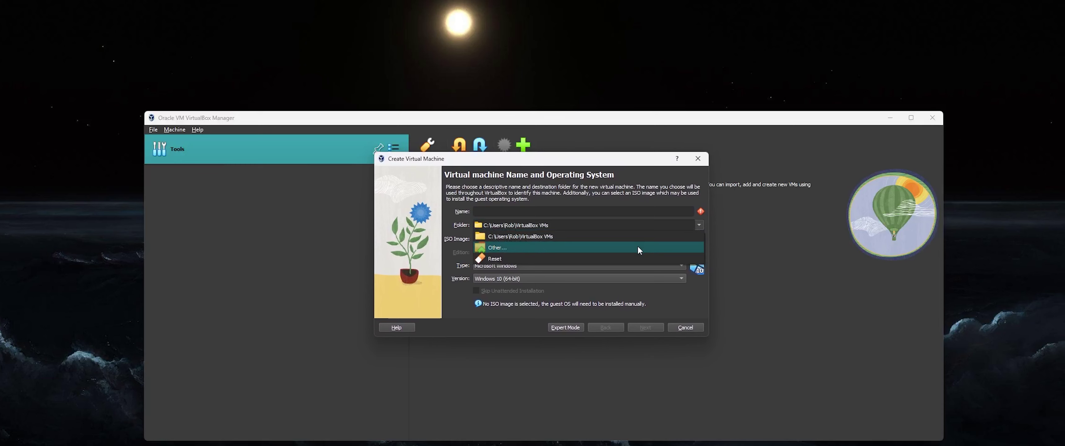
pyautogui.click(634, 248)
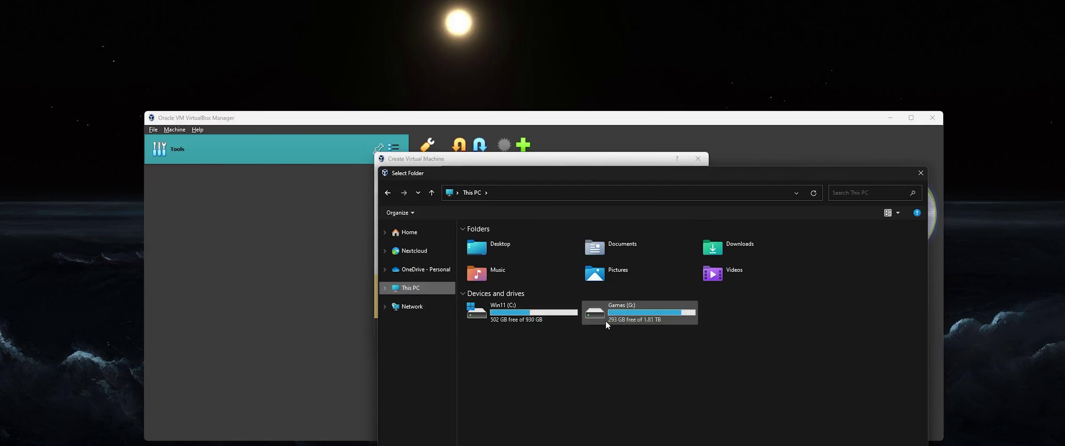
pyautogui.doubleClick(620, 312)
pyautogui.doubleClick(560, 332)
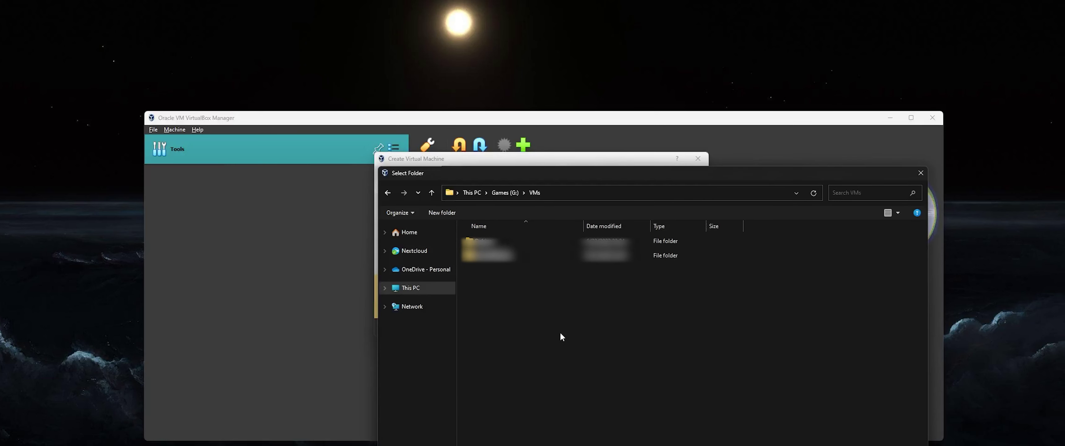
# - Create and select a Debian_Tuto folder in G:\VMs, then name the machine DebianTuto
pyautogui.rightClick(527, 285)
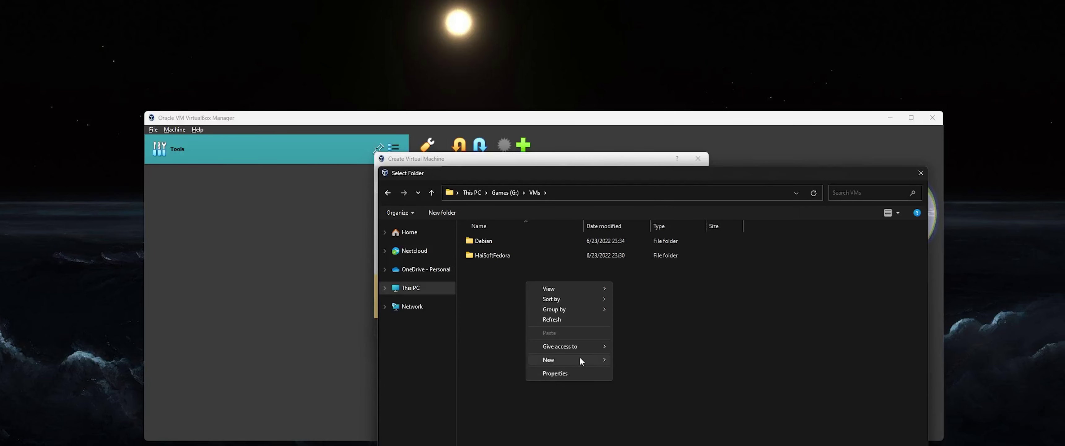
pyautogui.moveTo(579, 356)
pyautogui.click(641, 358)
pyautogui.write('D')
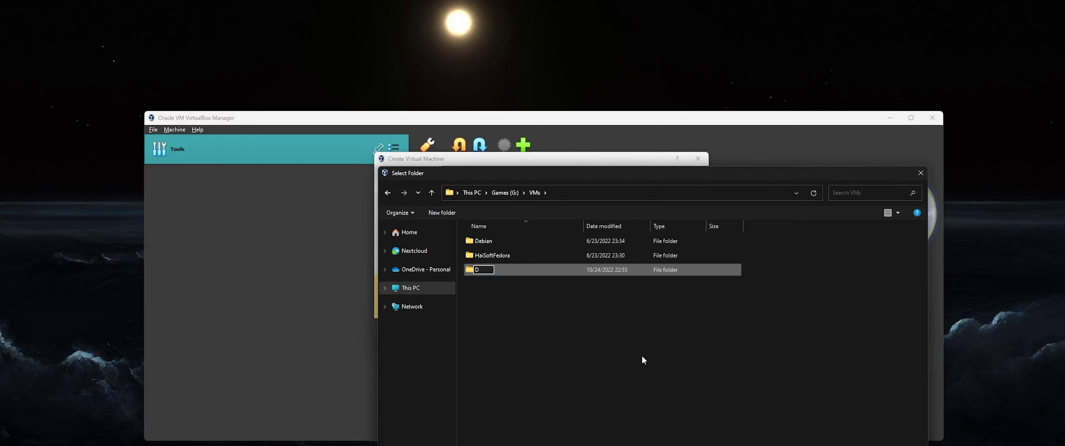
pyautogui.write('ebian_Tuto')
pyautogui.press('Return')
pyautogui.press('Return')
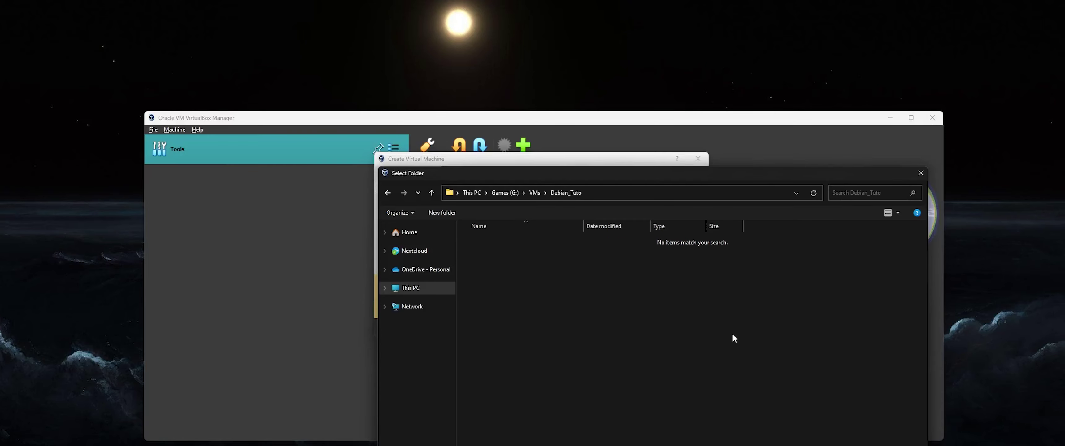
pyautogui.press('Return')
pyautogui.write('DebianTuto')
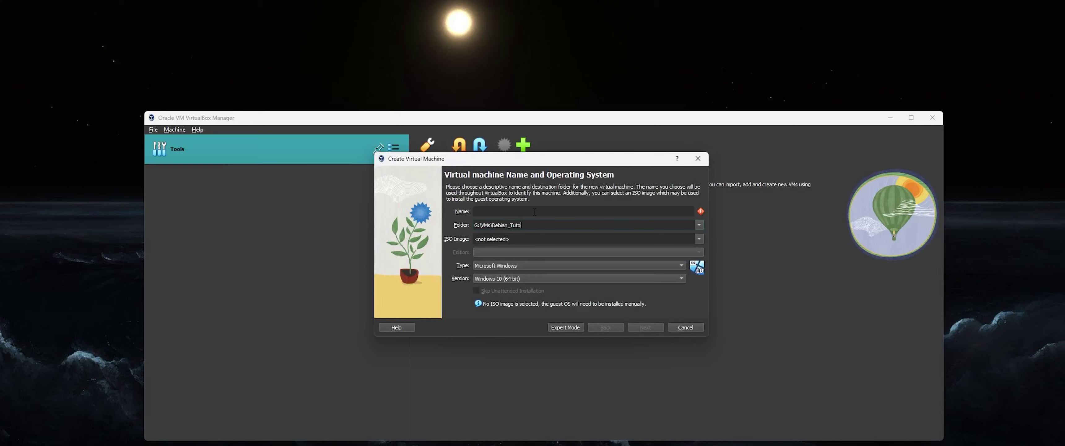
# - Browse for an ISO image and try the D:\Downloads\OS path, which isn't found
pyautogui.click(519, 239)
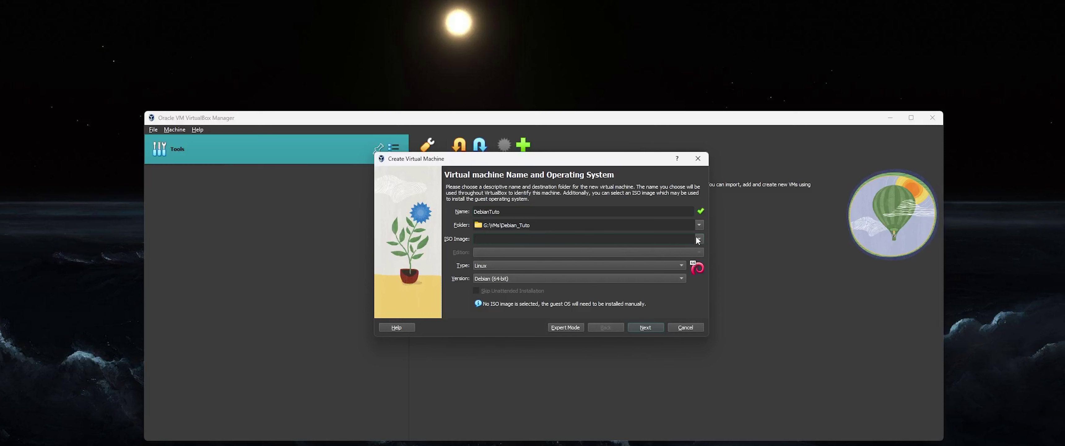
pyautogui.click(557, 212)
pyautogui.click(699, 239)
pyautogui.click(624, 263)
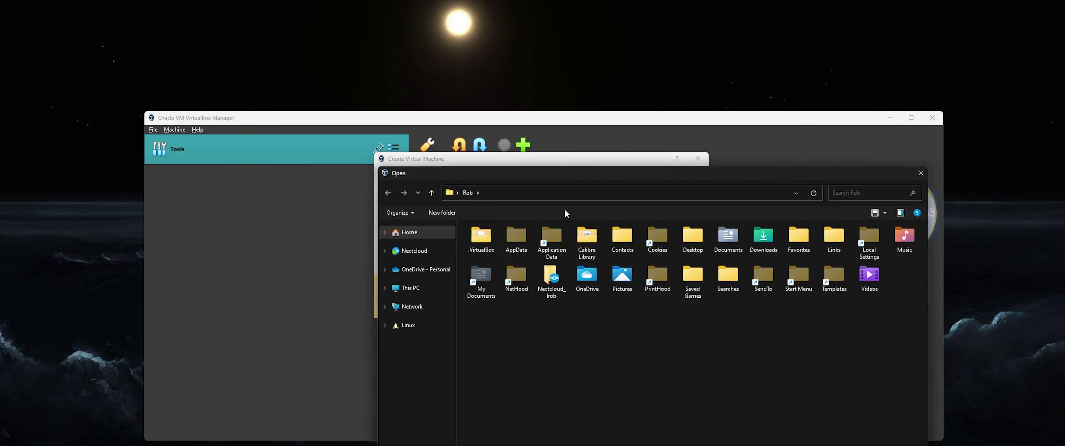
pyautogui.click(544, 198)
pyautogui.write('D:\\Downloads\\OS')
pyautogui.press('Return')
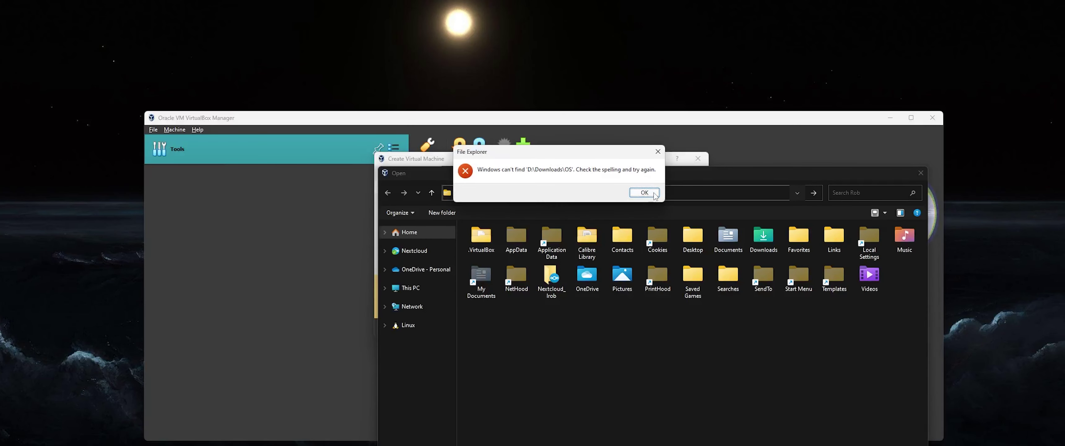
pyautogui.click(643, 192)
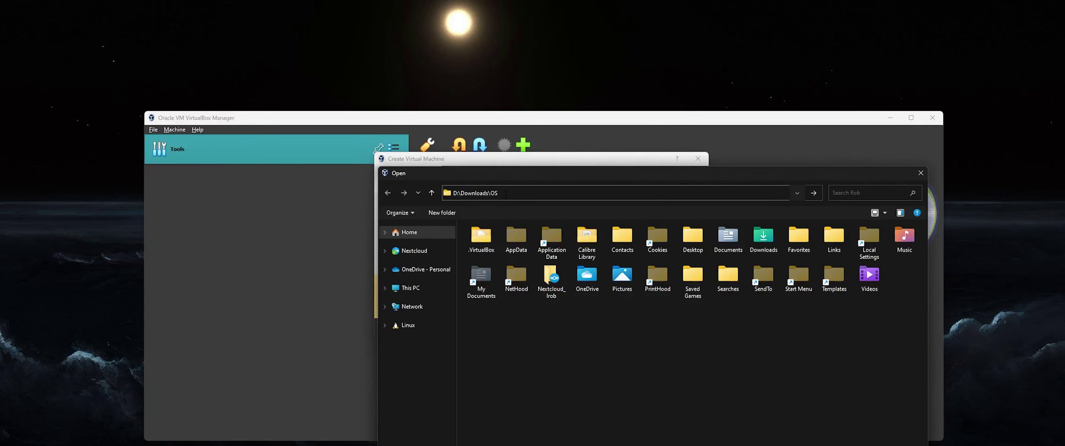
# - Attach debian-11.5.0-amd64-netinst.iso via network locations and skip unattended installation
pyautogui.click(413, 288)
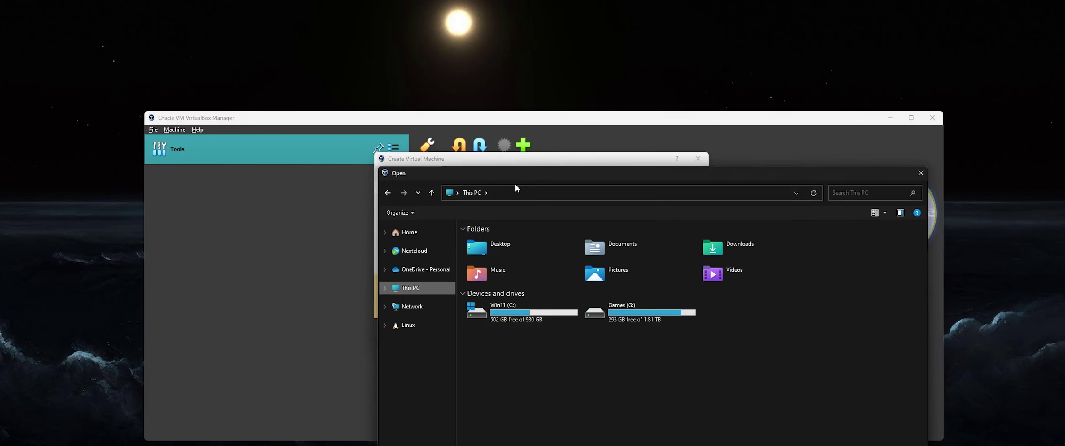
pyautogui.moveTo(526, 178); pyautogui.dragTo(648, 75)
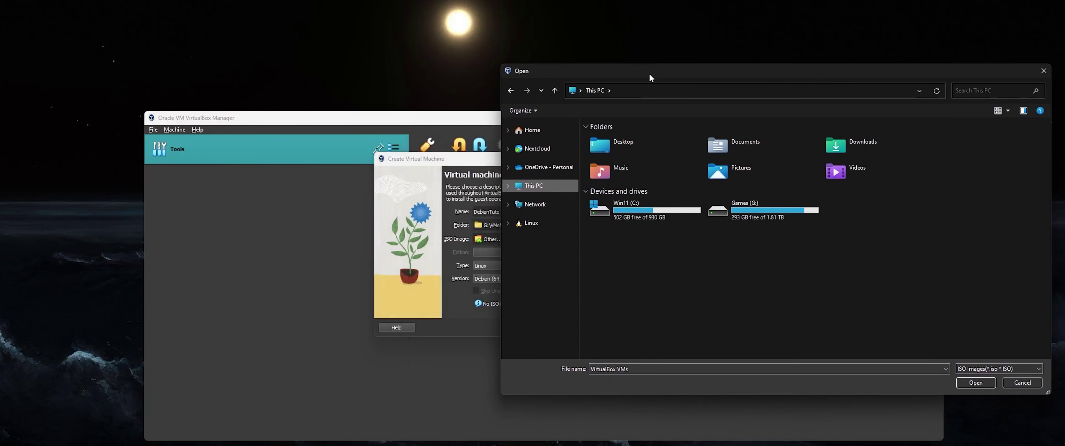
pyautogui.click(531, 208)
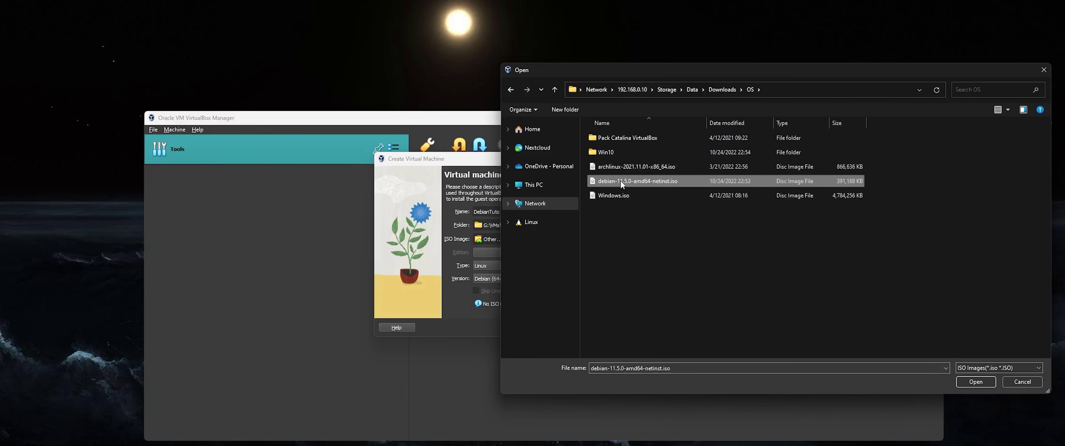
pyautogui.doubleClick(620, 181)
pyautogui.moveTo(651, 239); pyautogui.dragTo(487, 236)
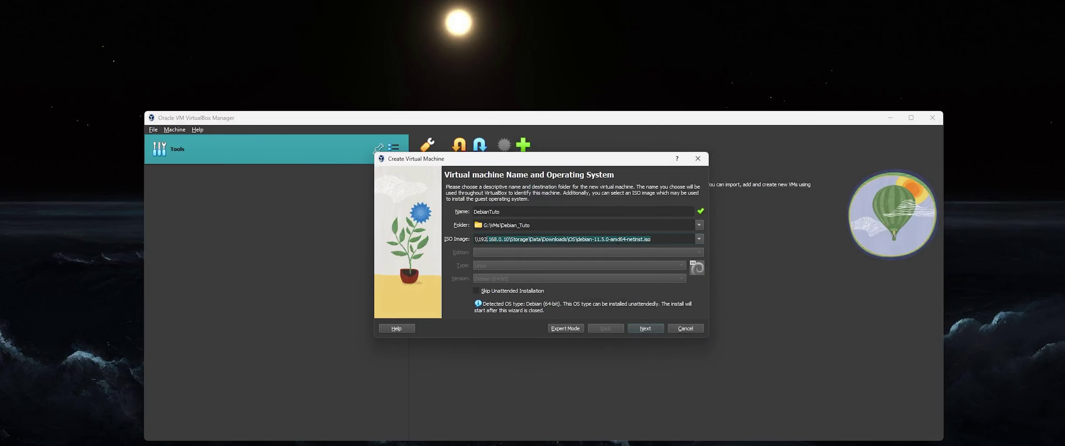
pyautogui.click(661, 239)
pyautogui.click(566, 303)
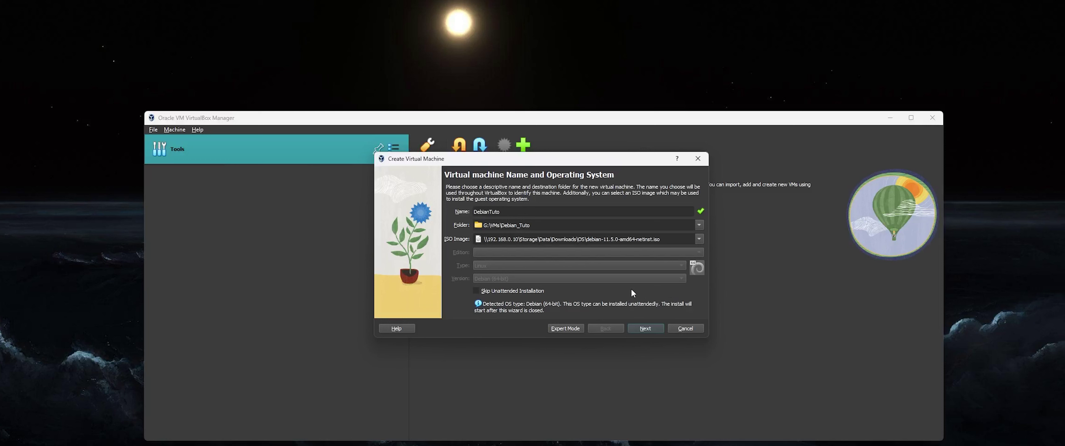
pyautogui.click(509, 291)
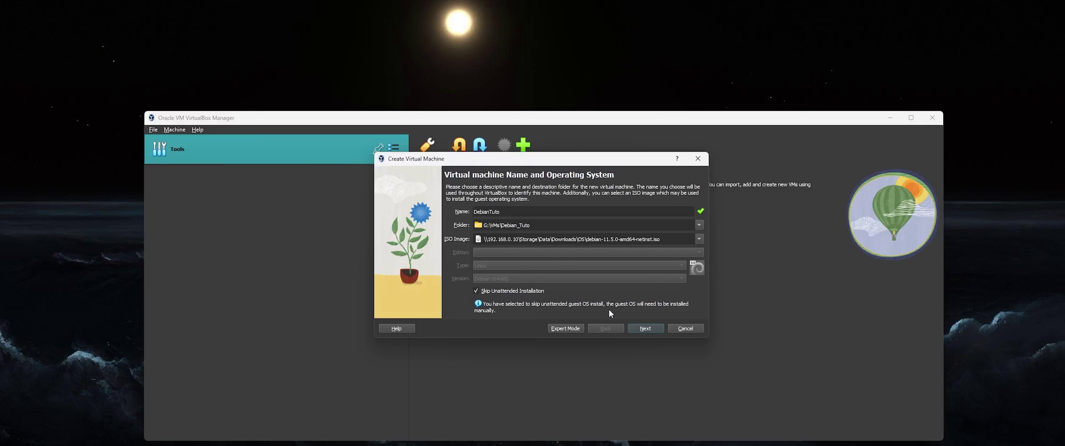
pyautogui.click(638, 329)
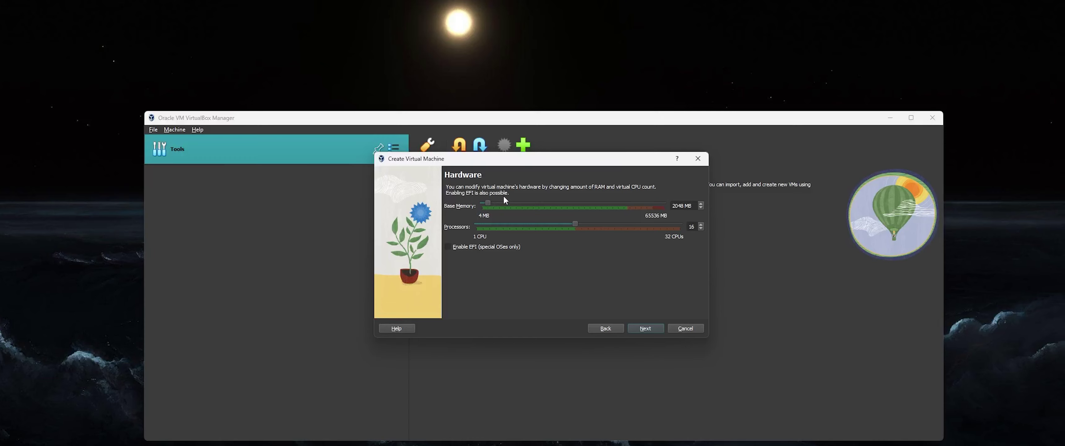
# - Check host memory in Task Manager, then give the VM 8192 MB base memory and 16 processors
pyautogui.hotkey('ctrl', 'shift', 'Escape')
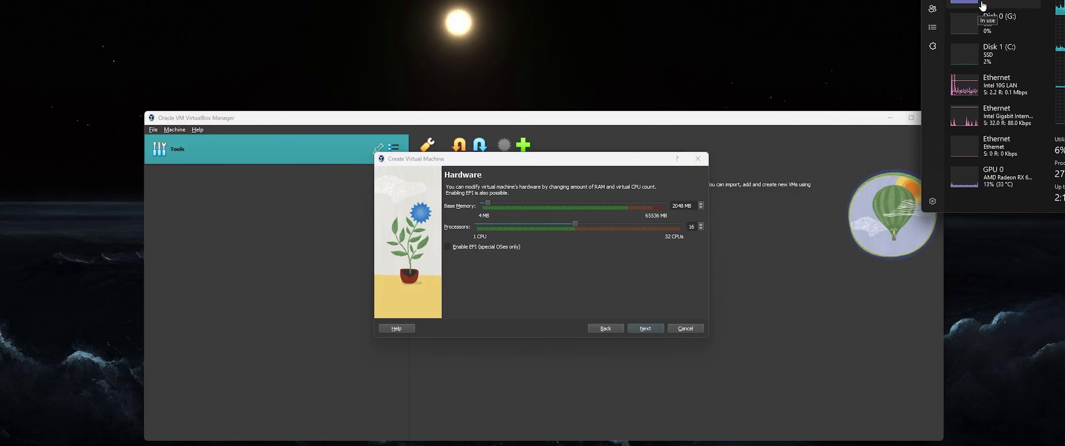
pyautogui.click(981, 6)
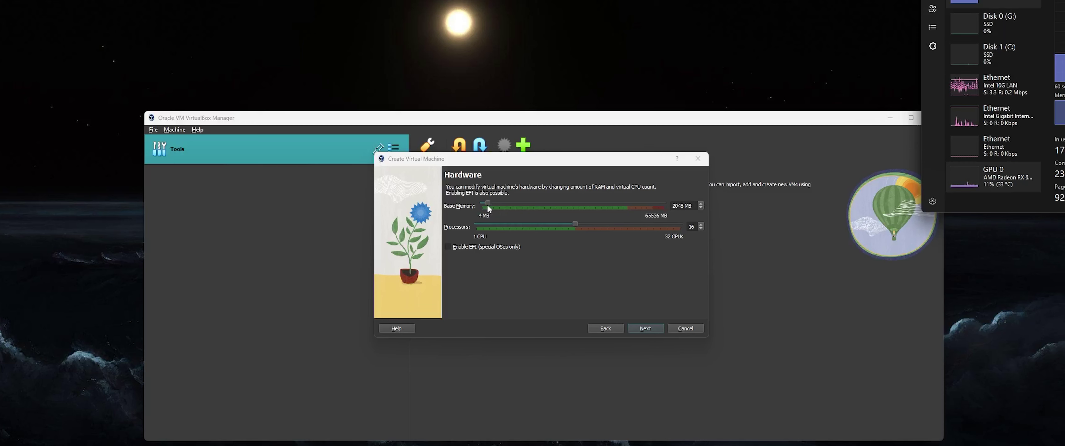
pyautogui.moveTo(487, 204); pyautogui.dragTo(505, 203)
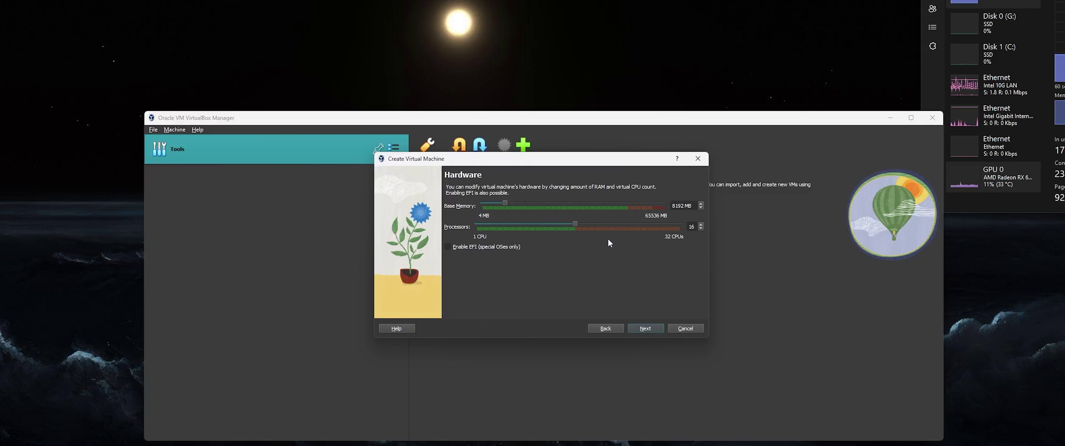
pyautogui.click(646, 327)
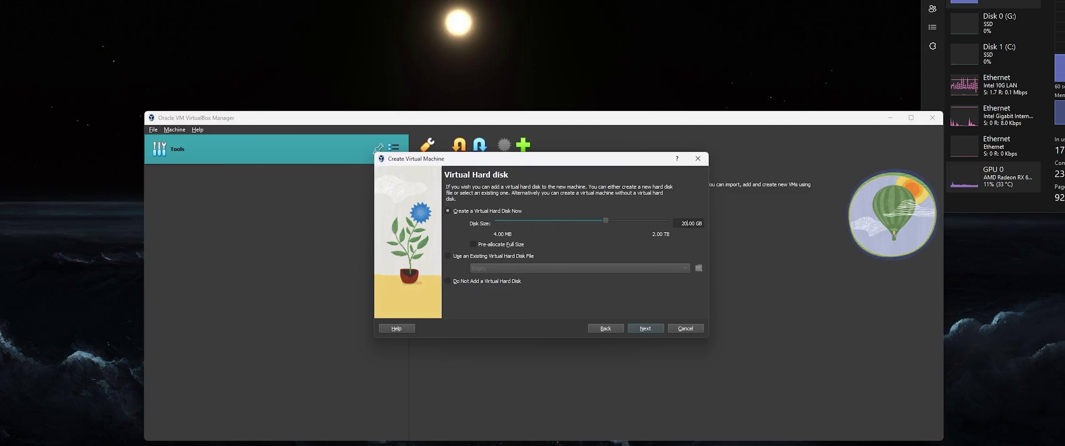
# - Set the virtual disk size to 50 GB, finish creating DebianTuto, and start it
pyautogui.press('BackSpace')
pyautogui.press('BackSpace')
pyautogui.write('50')
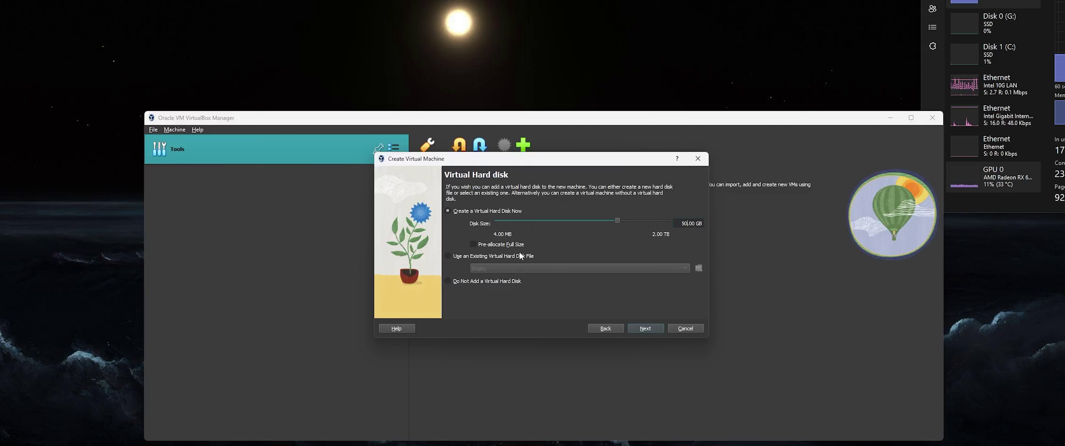
pyautogui.click(647, 327)
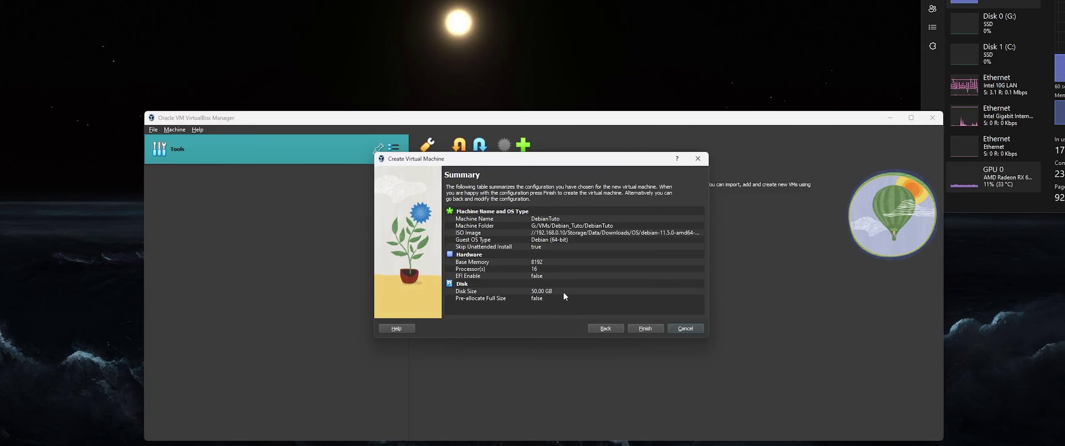
pyautogui.click(644, 328)
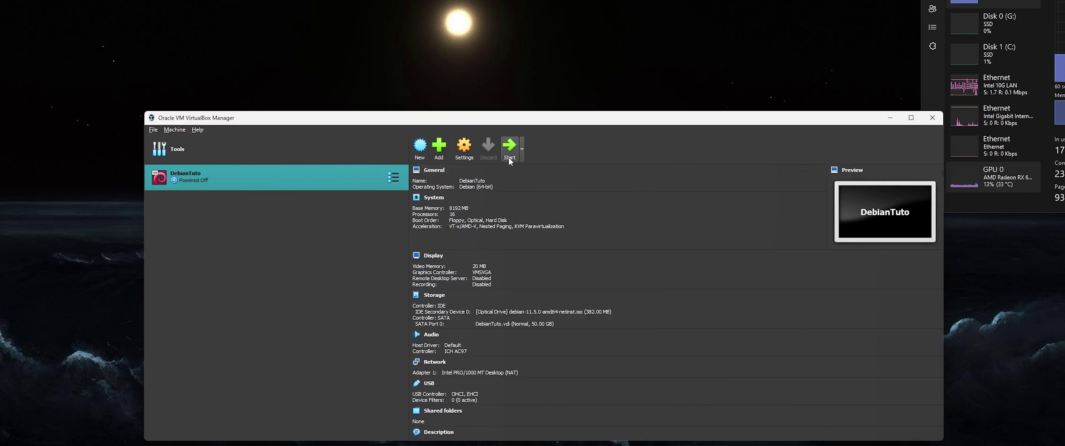
pyautogui.click(509, 147)
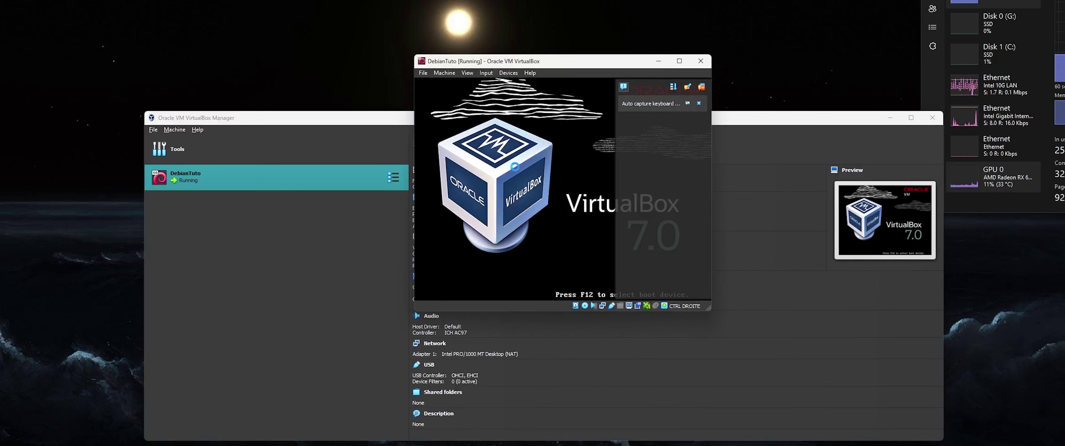
# - Capture input in the enlarged DebianTuto window and launch Graphical install from the boot menu
pyautogui.click(542, 158)
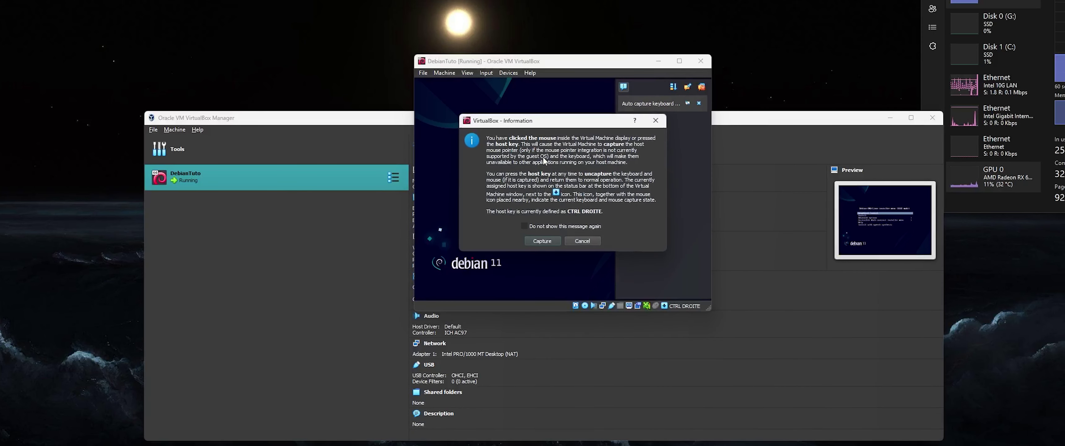
pyautogui.click(543, 242)
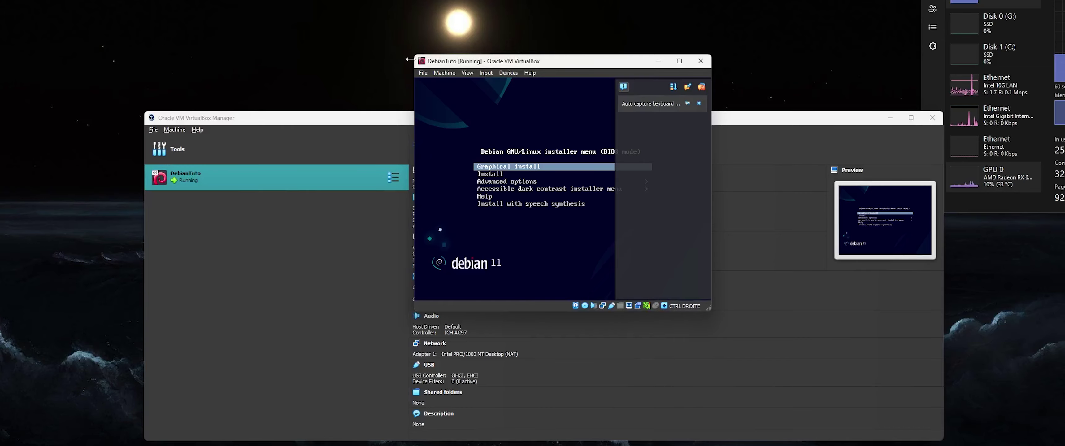
pyautogui.moveTo(409, 60); pyautogui.dragTo(106, 0)
pyautogui.press('Down')
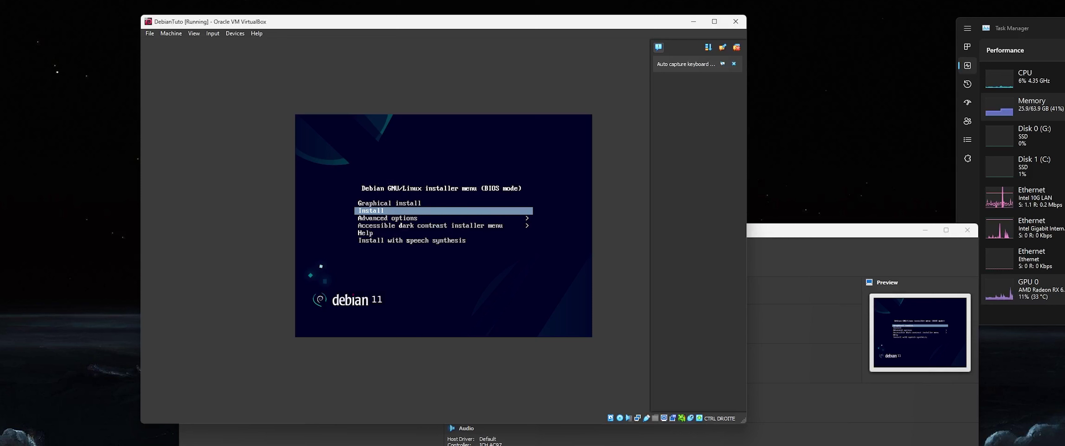
pyautogui.press('Up')
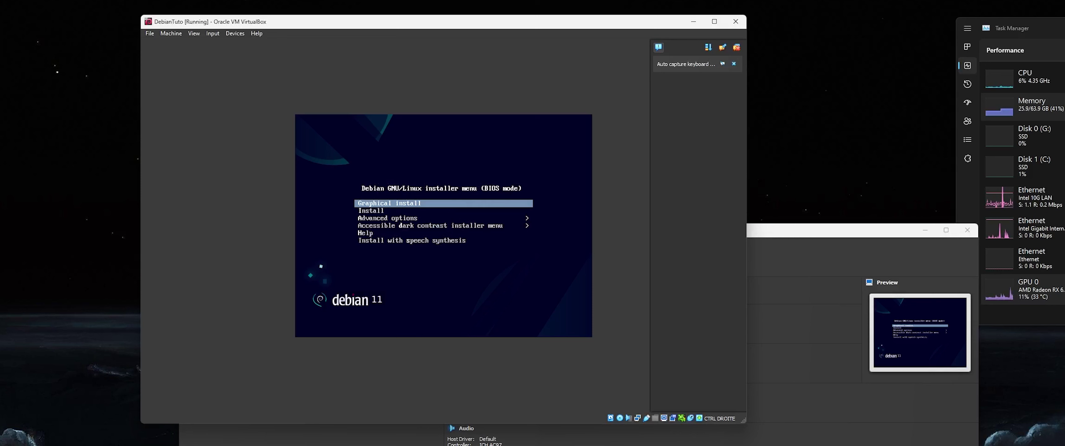
pyautogui.press('Down')
pyautogui.press('Down')
pyautogui.press('Up')
pyautogui.press('Up')
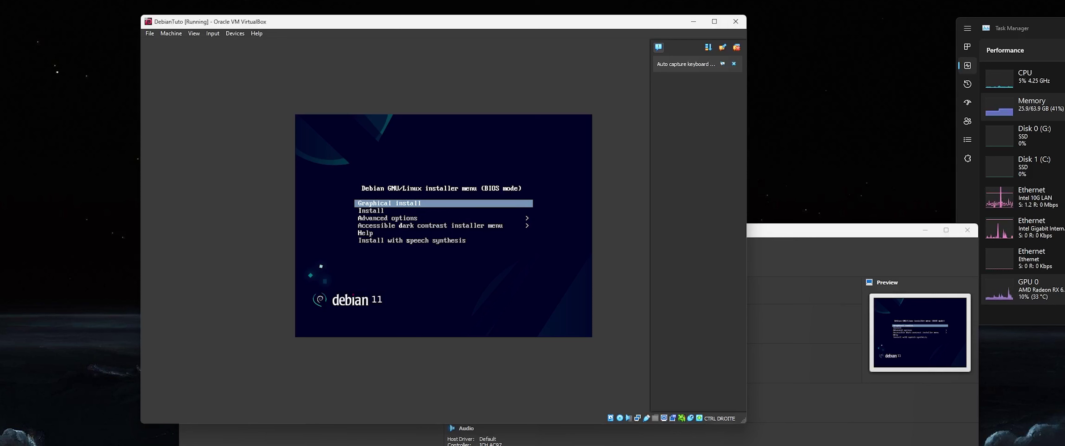
pyautogui.press('Return')
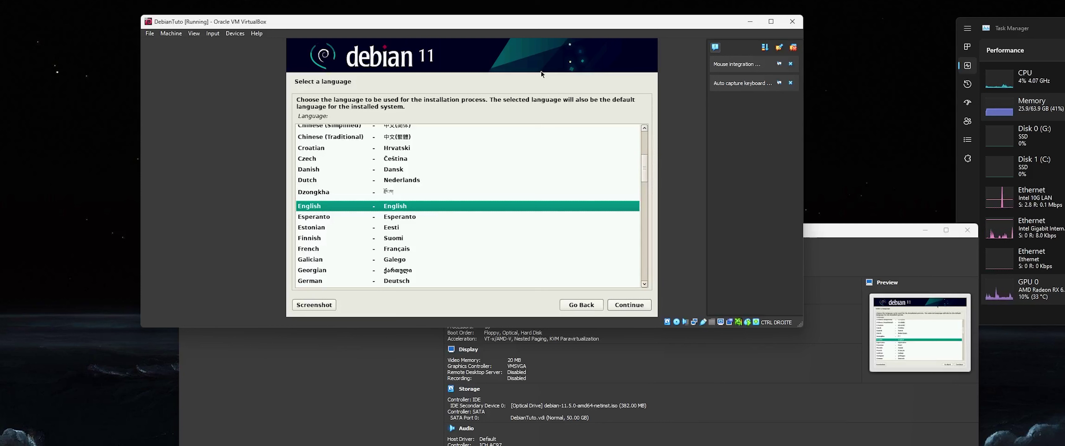
# - Keep English as the installer language and set the location to Europe > France
pyautogui.press('Return')
pyautogui.press('Down')
pyautogui.press('Down')
pyautogui.press('Down')
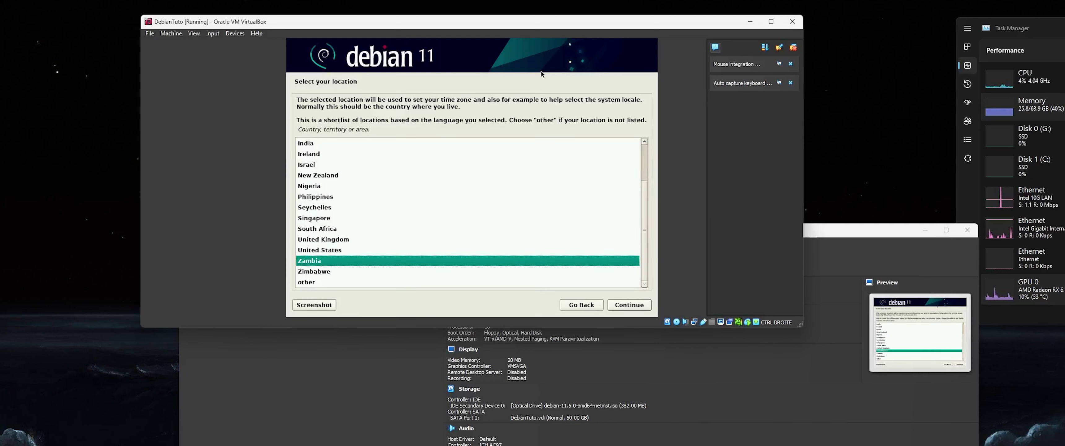
pyautogui.press('Return')
pyautogui.press('Up')
pyautogui.press('Return')
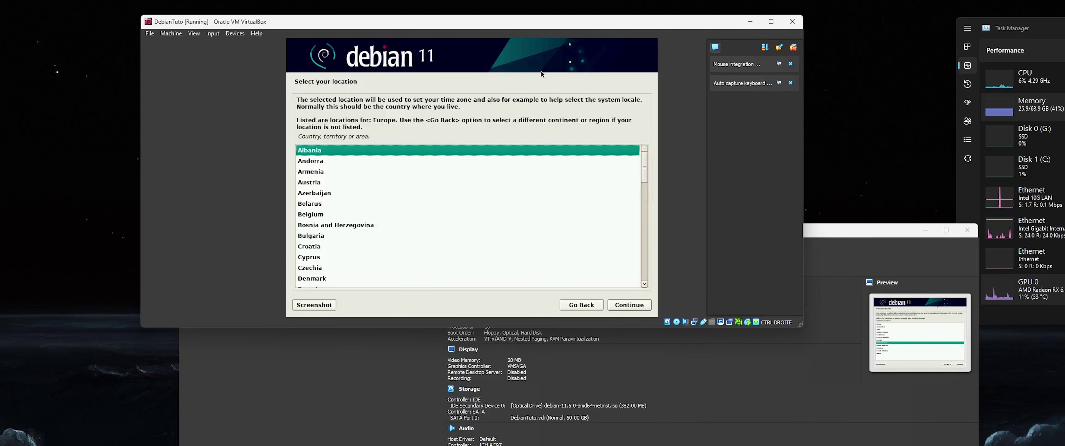
pyautogui.press('Down')
pyautogui.write('f')
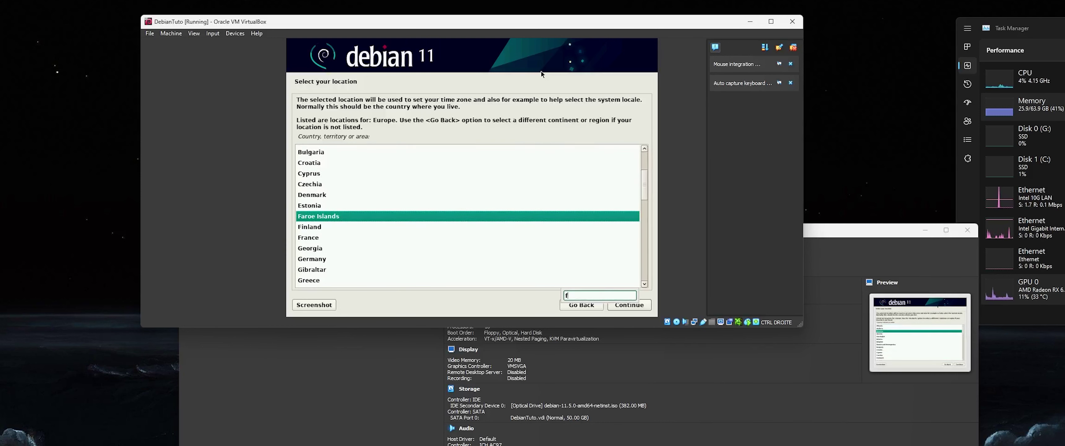
pyautogui.press('Down')
pyautogui.press('Down')
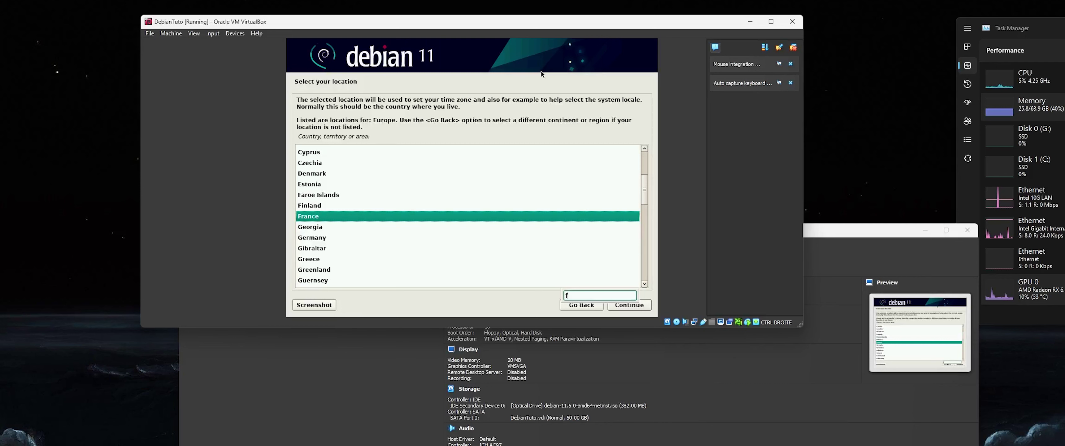
pyautogui.press('Return')
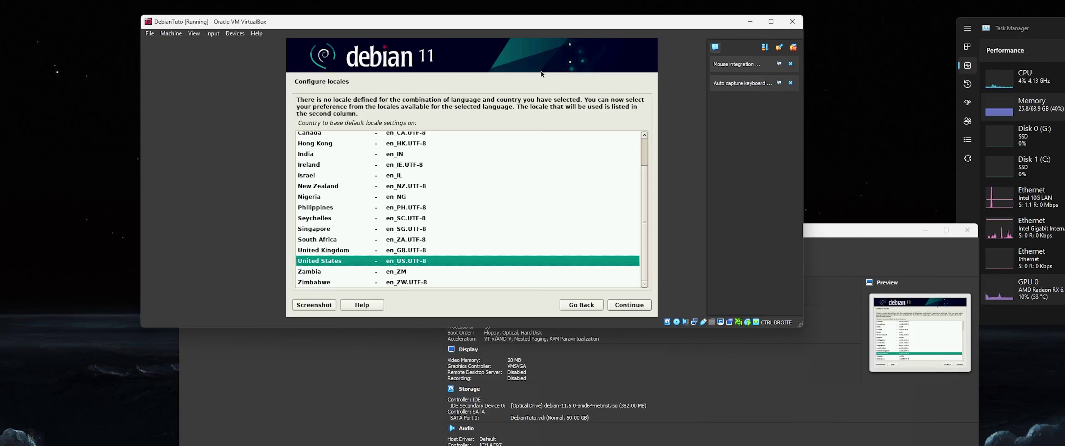
# - Keep the en_US locale and choose the French keyboard layout
pyautogui.press('Return')
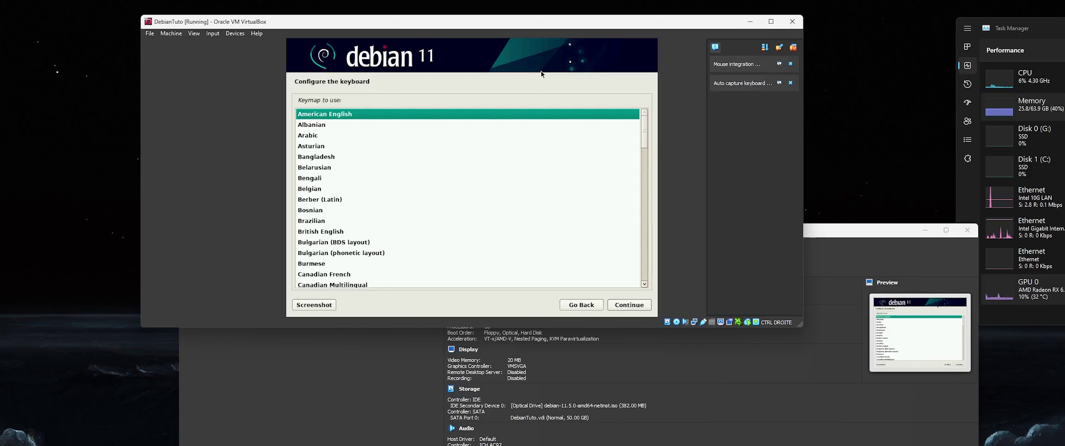
pyautogui.press('Down')
pyautogui.press('Down')
pyautogui.press('Down')
pyautogui.write('f')
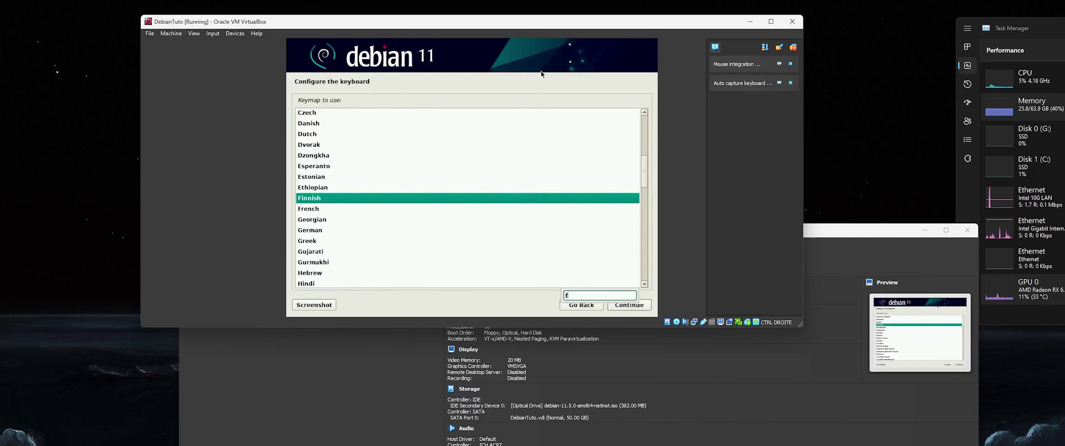
pyautogui.press('Down')
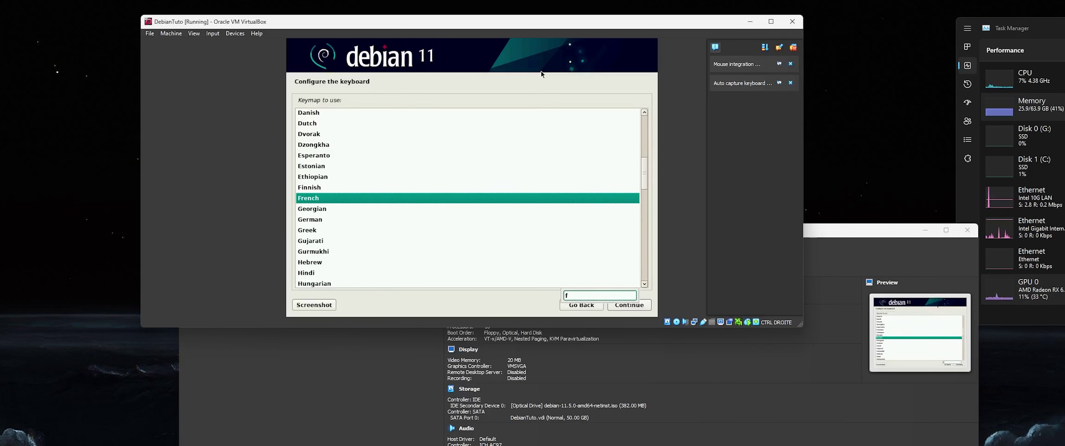
pyautogui.press('Return')
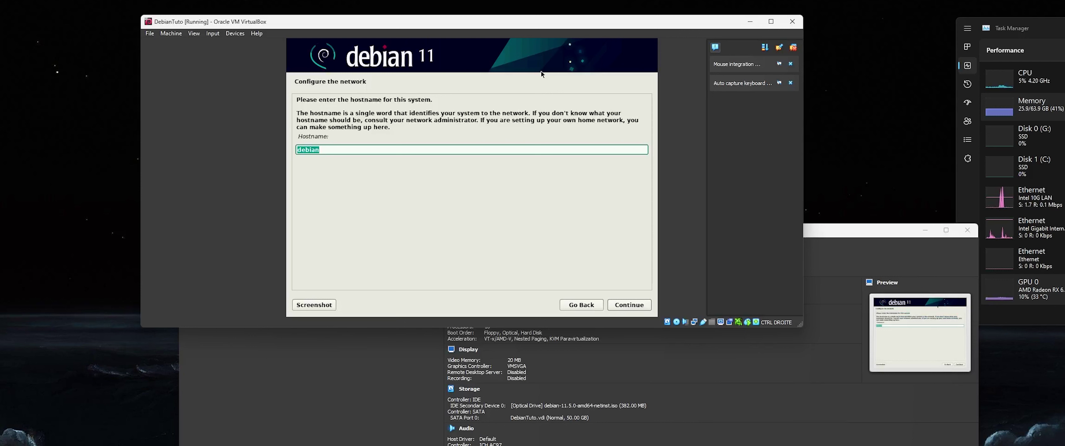
# - Set the hostname to debiantest.local, then enter and confirm the root password
pyautogui.write('debiantest.local')
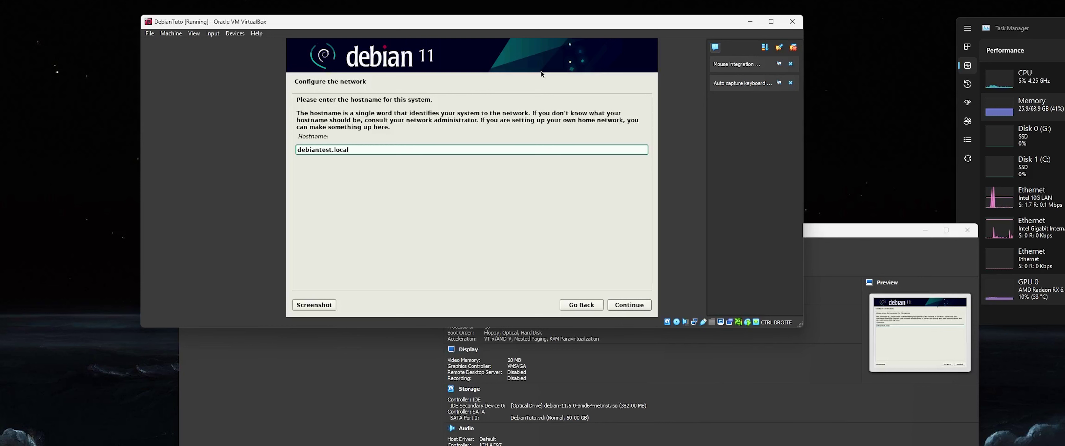
pyautogui.press('Return')
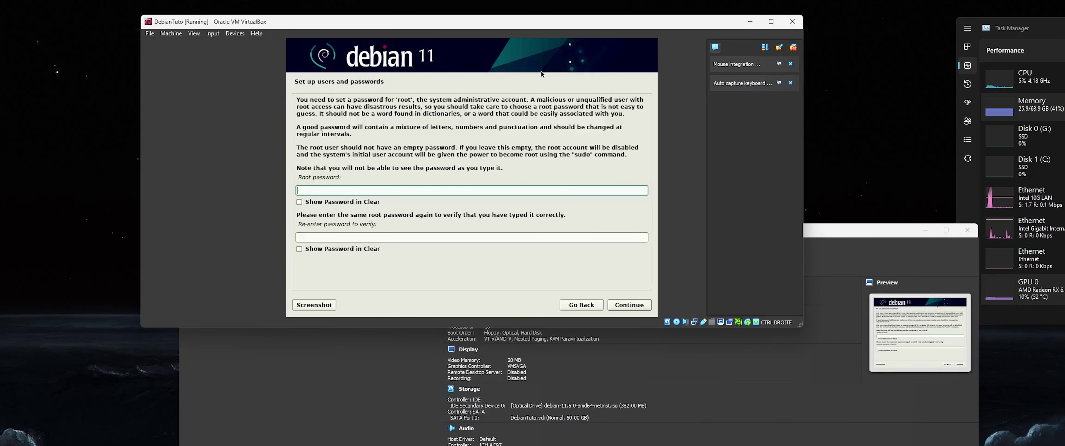
pyautogui.write('*******')
pyautogui.press('Tab')
pyautogui.press('Tab')
pyautogui.write('****')
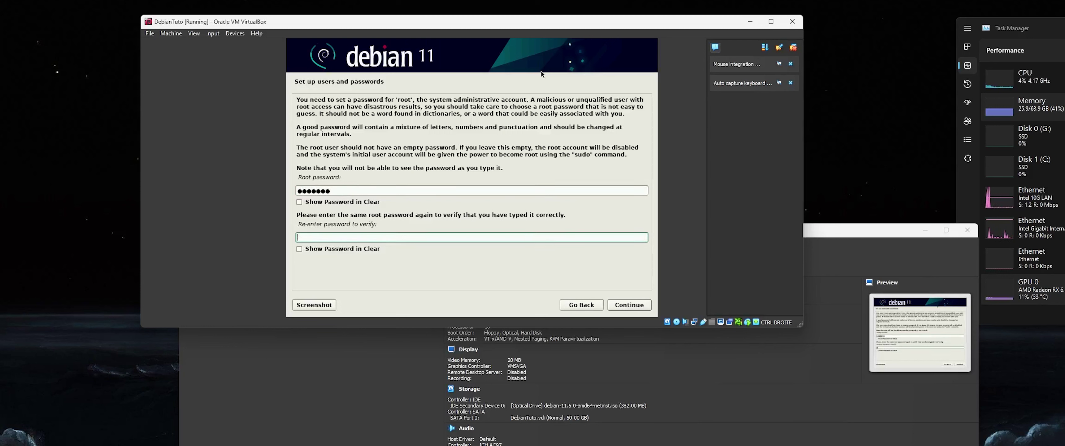
pyautogui.write('***')
pyautogui.click(323, 249)
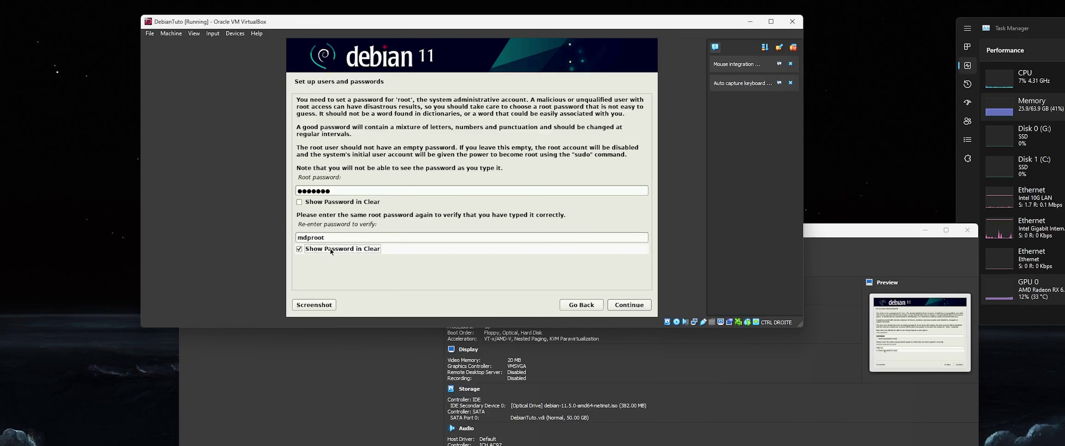
pyautogui.click(326, 248)
pyautogui.click(627, 305)
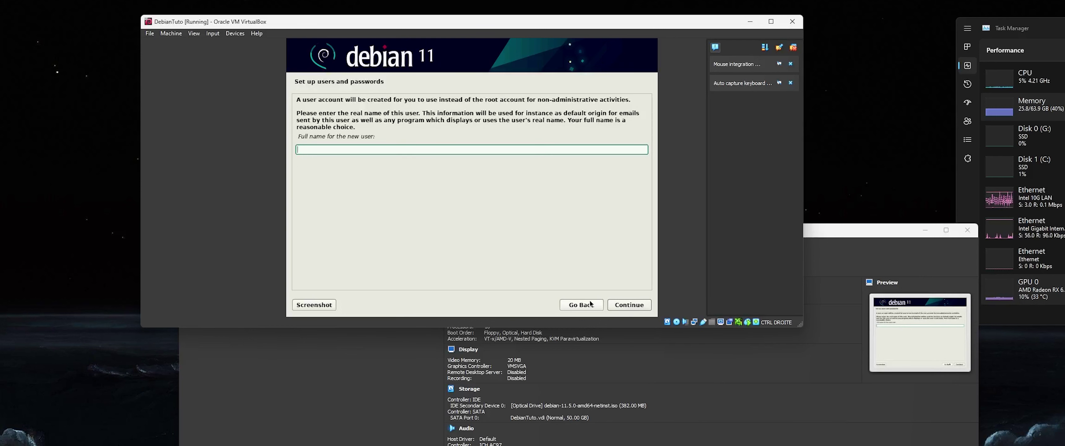
# - Enter the new user's full name and confirm the username
pyautogui.write('Ultimate Byte')
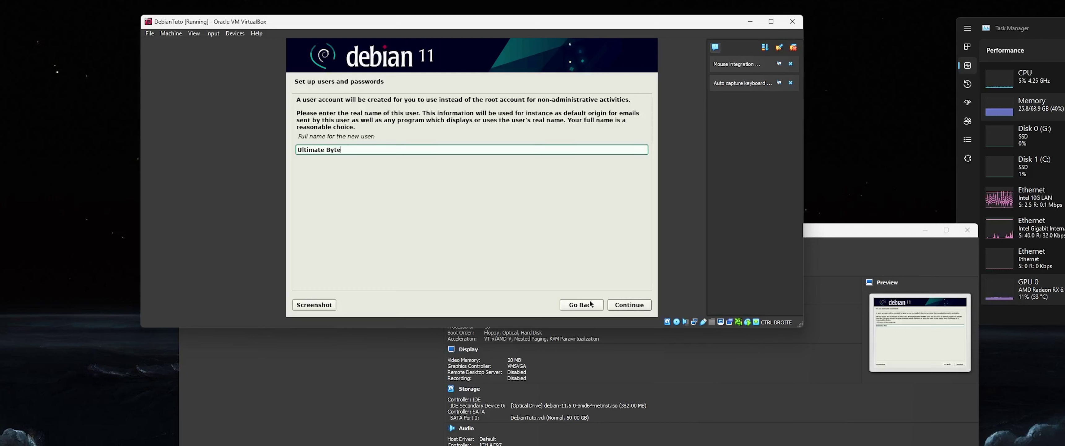
pyautogui.press('Left')
pyautogui.press('Right')
pyautogui.press('BackSpace')
pyautogui.press('BackSpace')
pyautogui.press('BackSpace')
pyautogui.press('BackSpace')
pyautogui.press('BackSpace')
pyautogui.press('BackSpace')
pyautogui.press('BackSpace')
pyautogui.press('BackSpace')
pyautogui.press('BackSpace')
pyautogui.press('BackSpace')
pyautogui.press('BackSpace')
pyautogui.press('BackSpace')
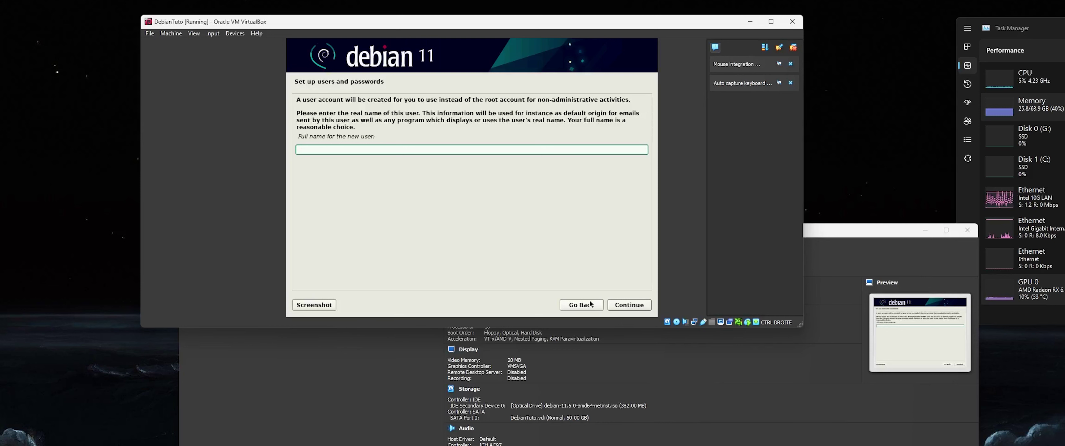
pyautogui.write('Ir')
pyautogui.press('Return')
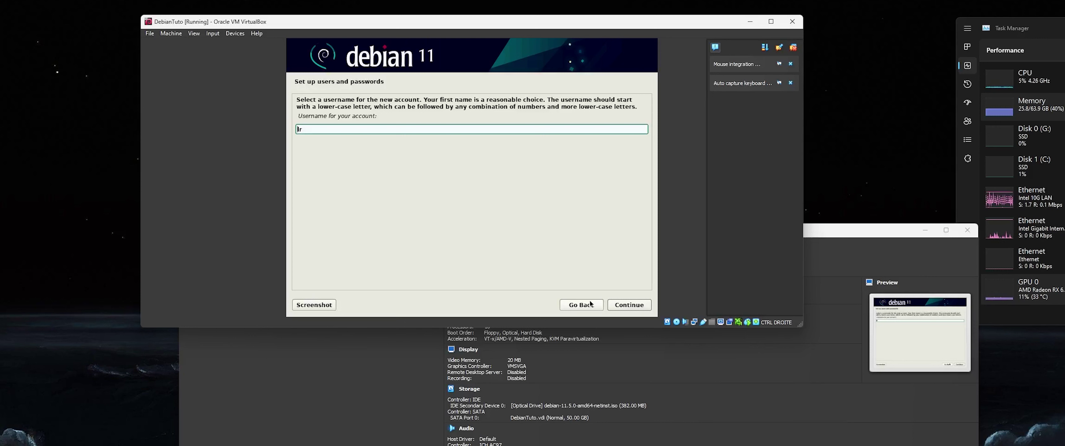
pyautogui.write('A')
pyautogui.press('BackSpace')
pyautogui.press('Return')
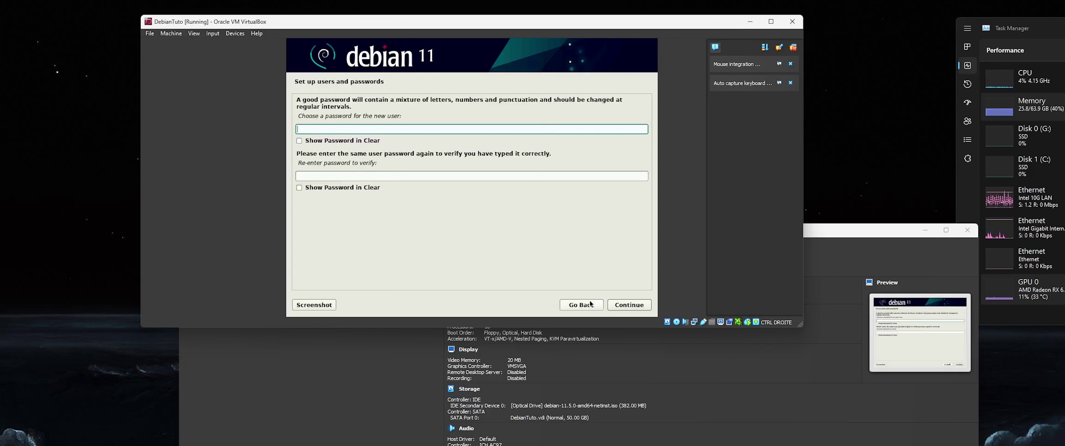
# - Set and confirm the new user's account password
pyautogui.write('mdptuto')
pyautogui.press('Tab')
pyautogui.press('Tab')
pyautogui.write('mdptuto')
pyautogui.click(340, 188)
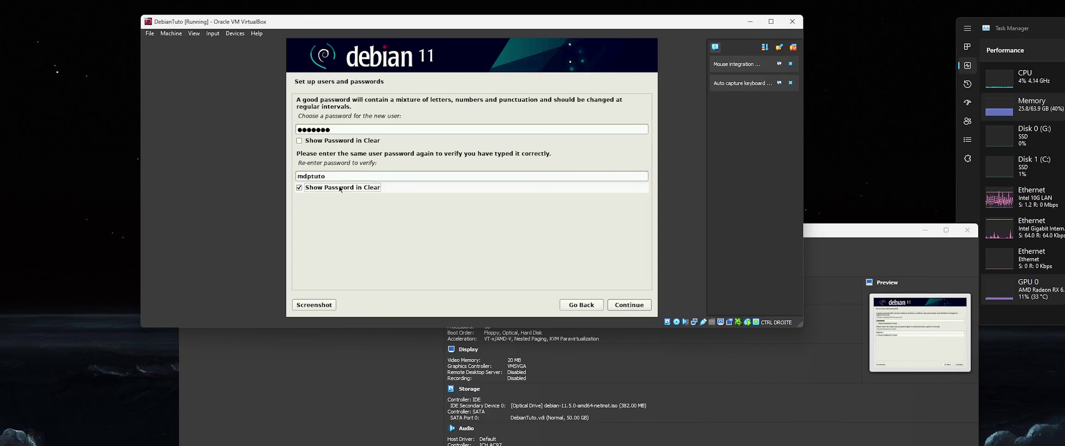
pyautogui.click(339, 188)
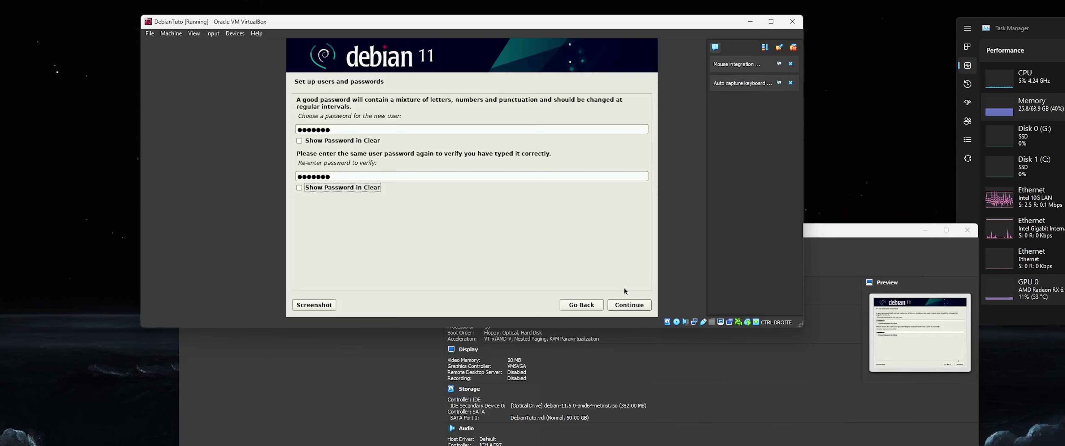
pyautogui.click(626, 310)
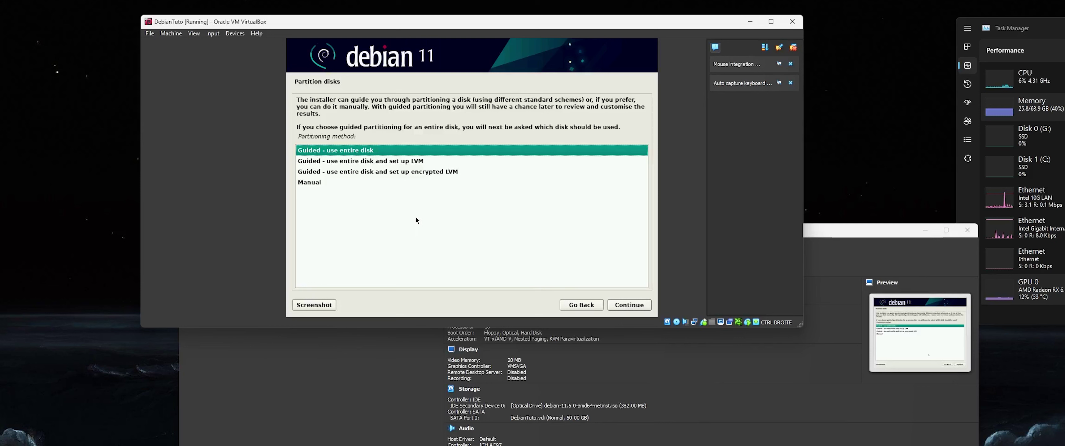
# - Choose guided partitioning of the entire SCSI3 VBOX HARDDISK with all files in one partition
pyautogui.click(459, 109)
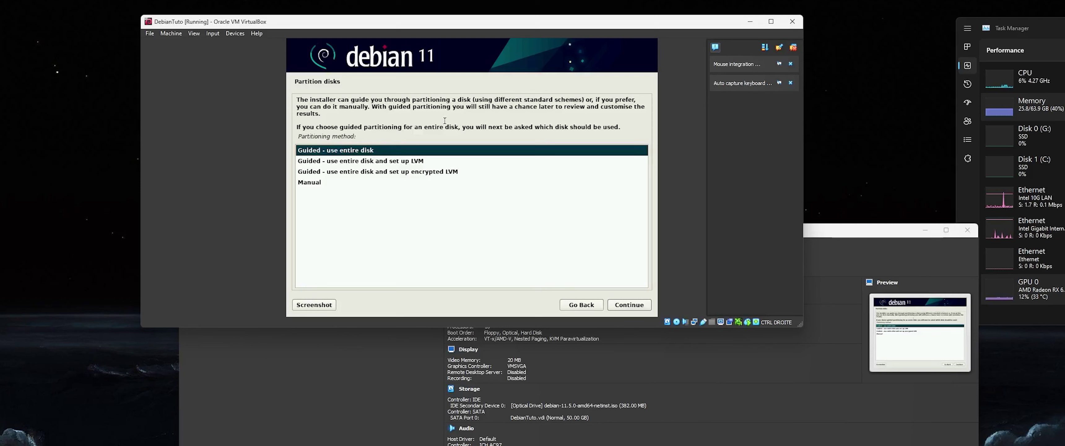
pyautogui.click(365, 165)
pyautogui.press('Down')
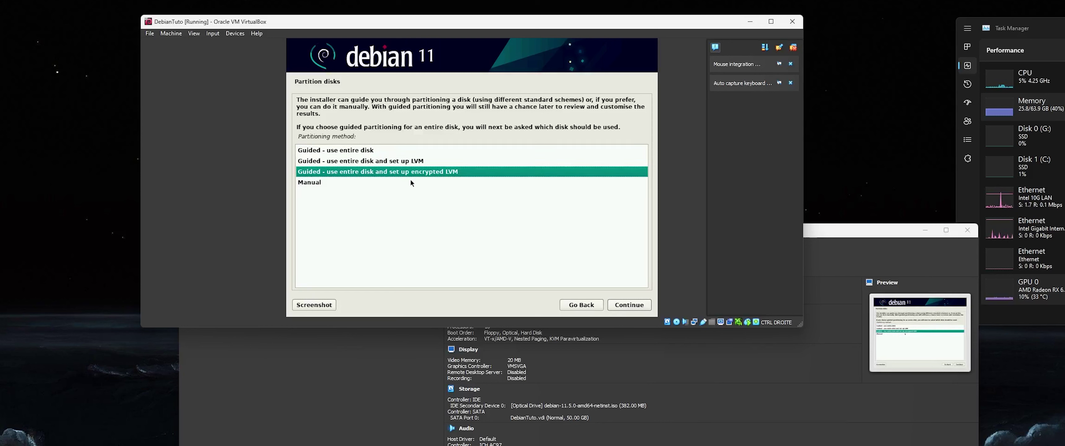
pyautogui.press('Up')
pyautogui.press('Up')
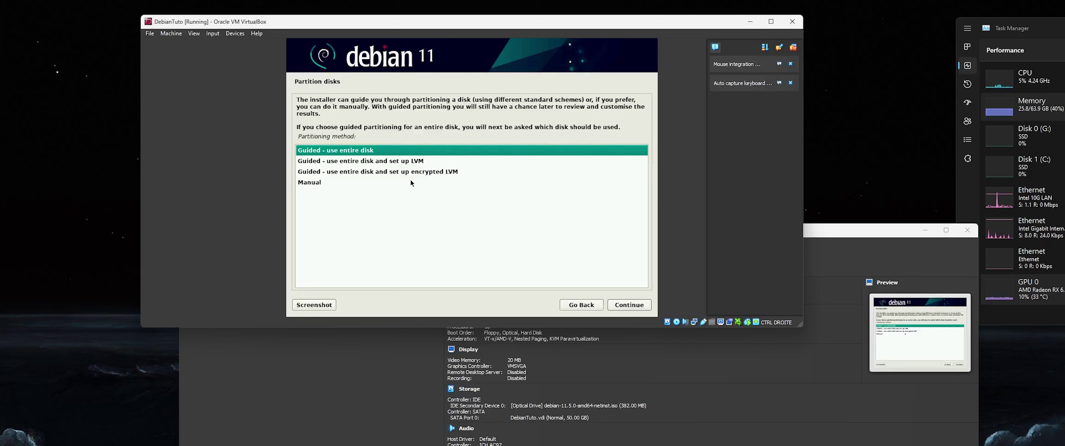
pyautogui.press('Return')
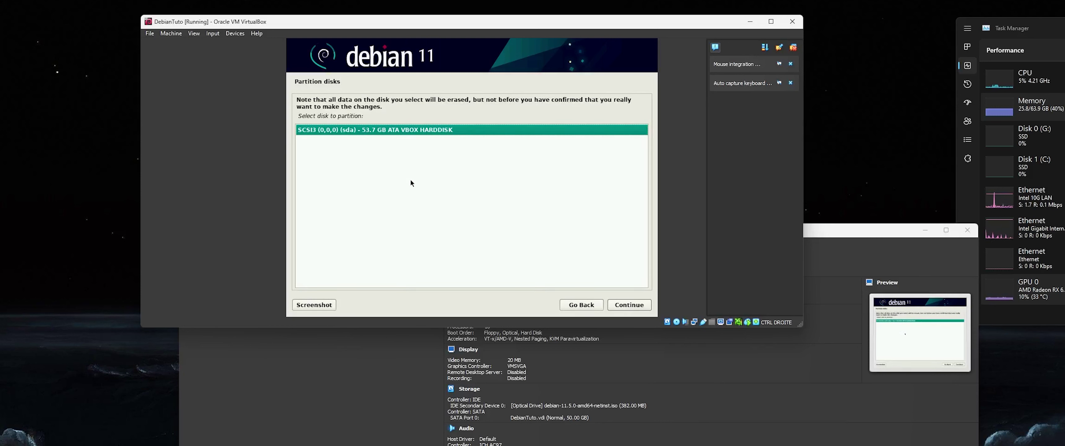
pyautogui.press('Return')
pyautogui.press('Down')
pyautogui.press('Down')
pyautogui.press('Up')
pyautogui.press('Up')
pyautogui.press('Down')
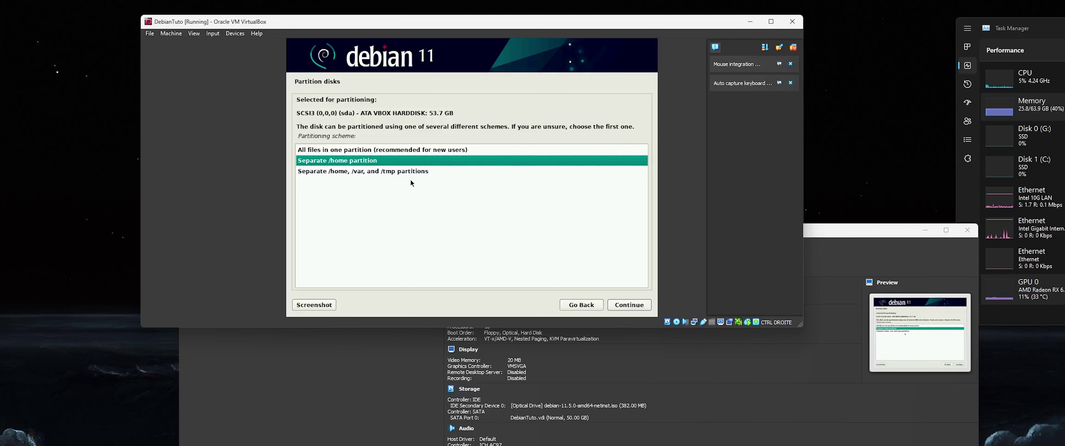
pyautogui.press('Up')
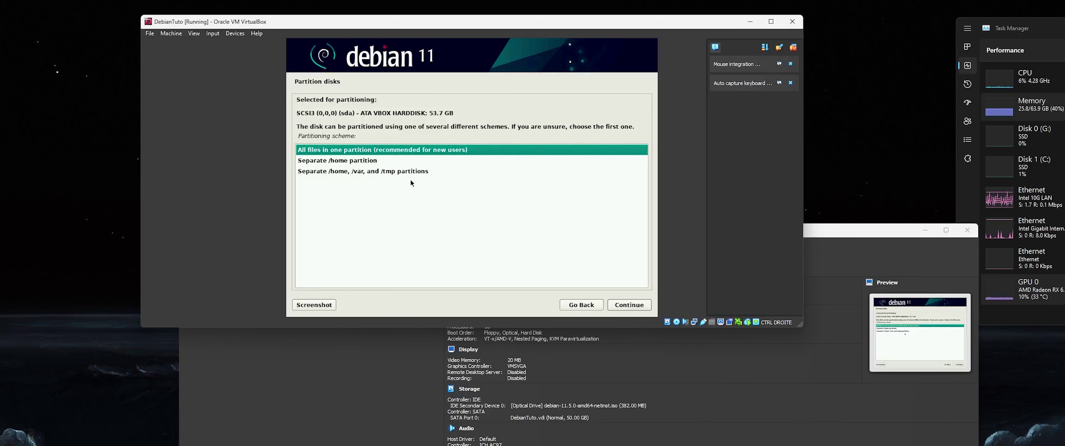
pyautogui.press('Return')
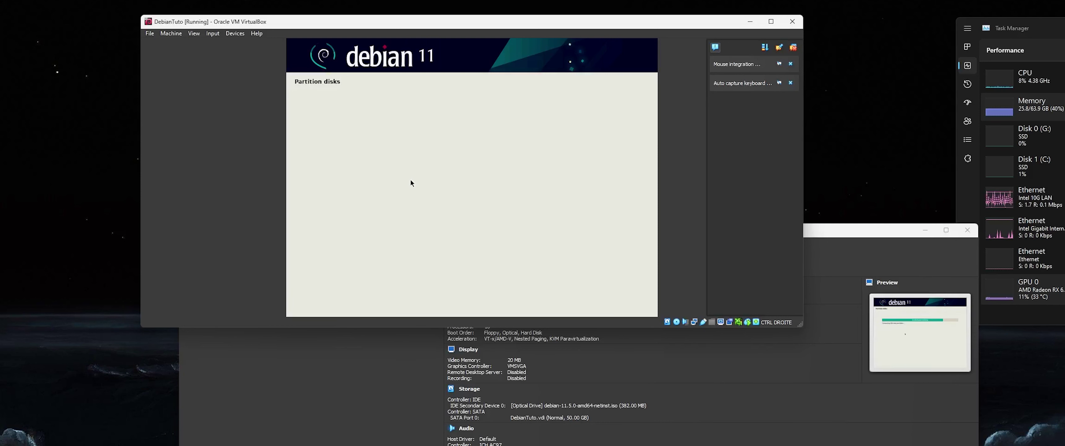
pyautogui.press('Up')
pyautogui.press('Up')
pyautogui.press('Up')
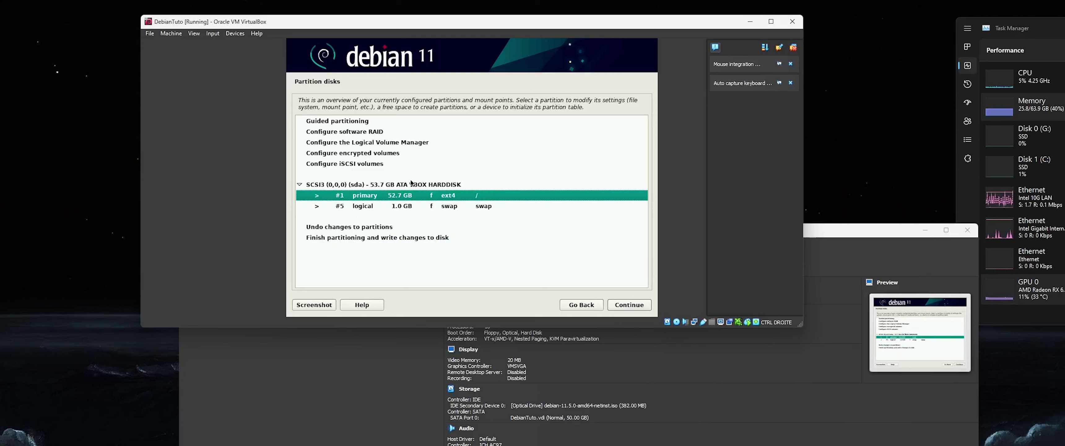
# - Delete the 1.0 GB swap partition #5
pyautogui.press('Up')
pyautogui.press('Down')
pyautogui.click(443, 207)
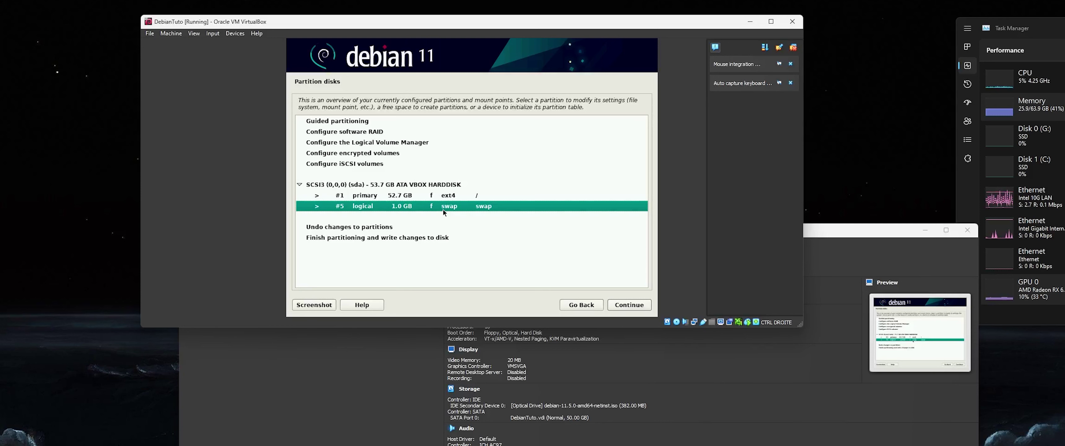
pyautogui.doubleClick(442, 209)
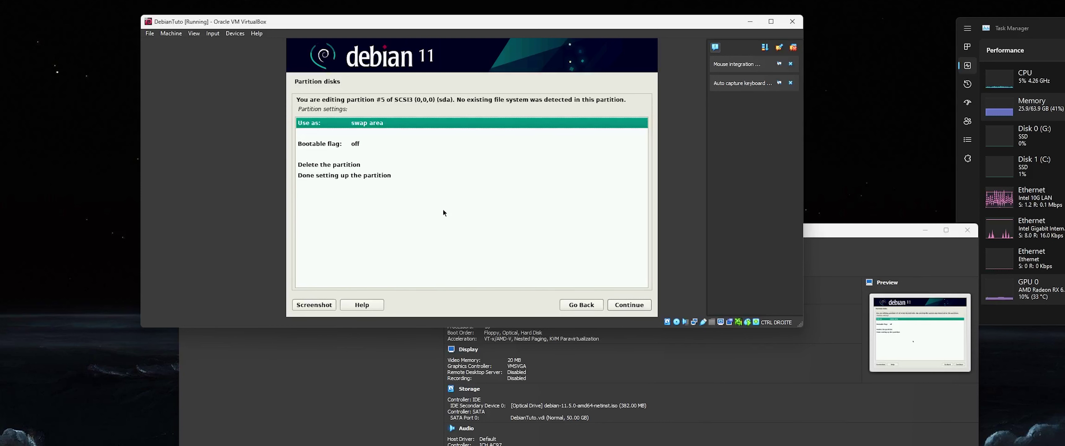
pyautogui.press('Escape')
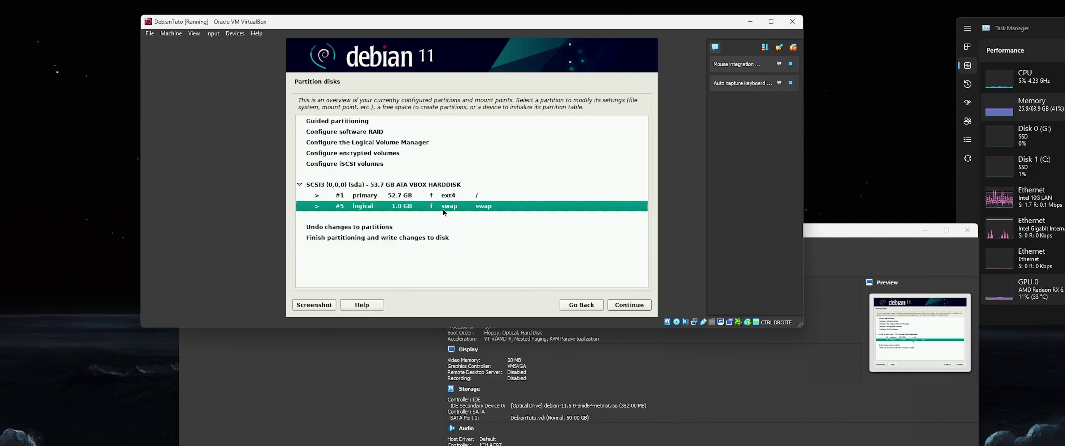
pyautogui.press('Up')
pyautogui.press('Up')
pyautogui.press('Down')
pyautogui.press('Down')
pyautogui.press('Up')
pyautogui.press('Down')
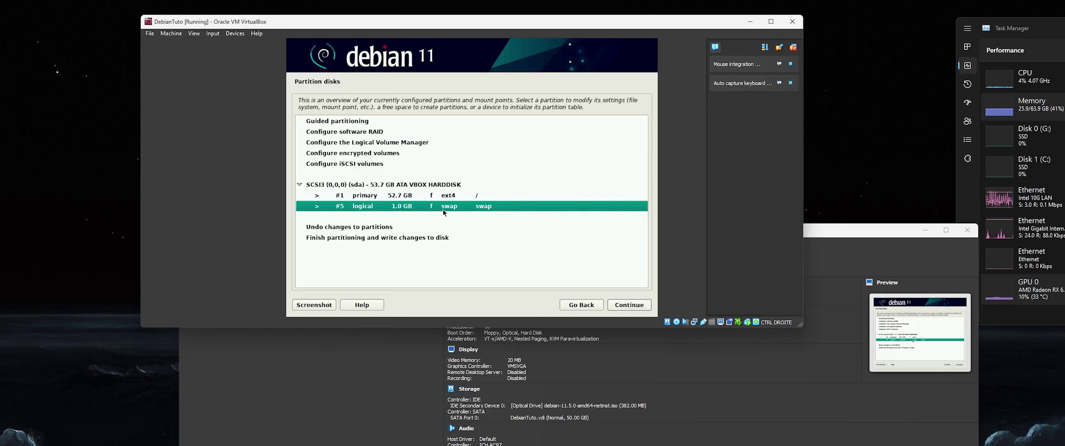
pyautogui.doubleClick(442, 209)
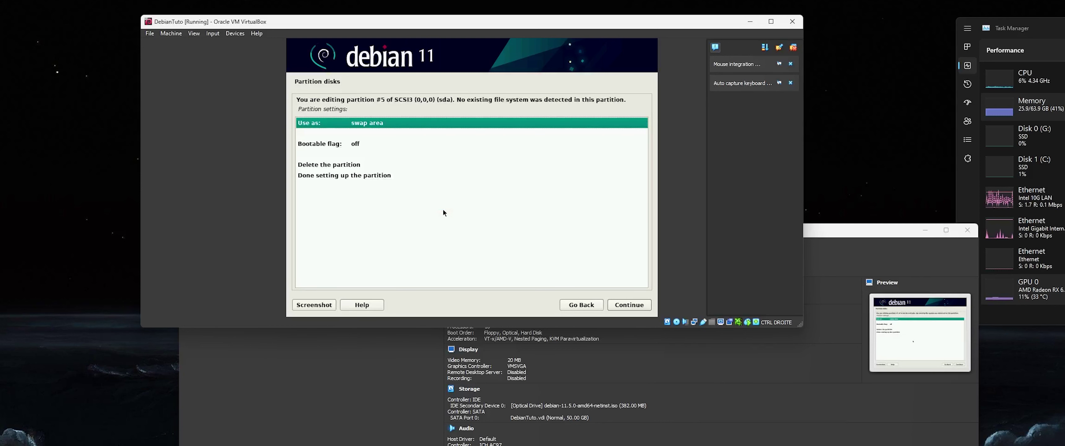
pyautogui.press('Down')
pyautogui.press('Down')
pyautogui.press('Down')
pyautogui.press('Down')
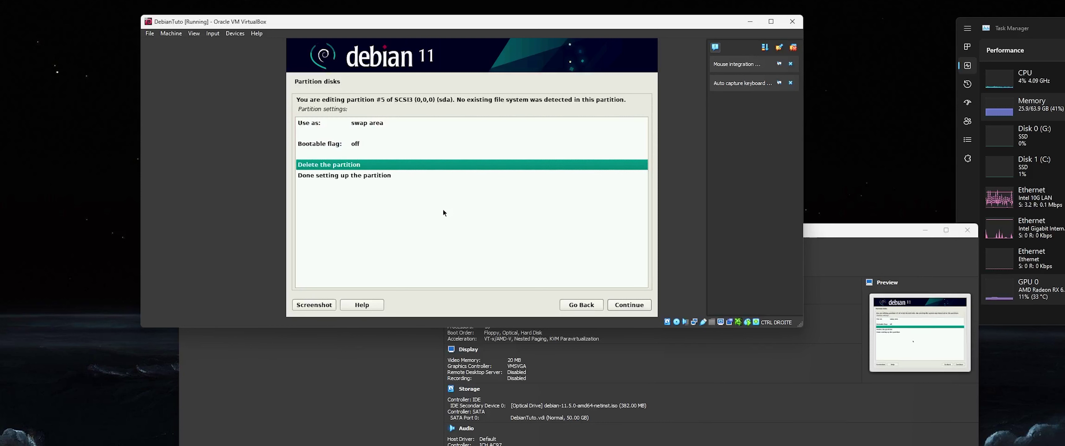
pyautogui.press('Return')
pyautogui.press('Down')
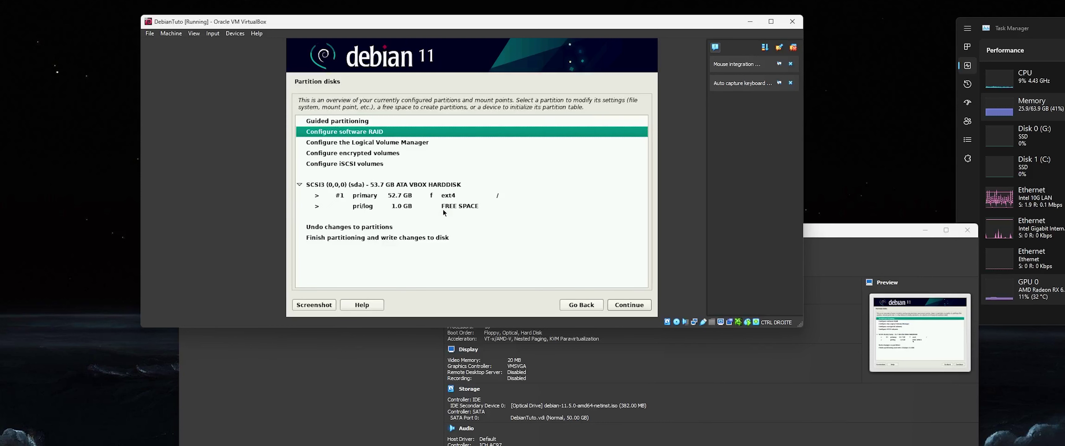
# - Open the settings of the 52.7 GB ext4 partition #1
pyautogui.press('Down')
pyautogui.press('Down')
pyautogui.press('Down')
pyautogui.press('Down')
pyautogui.press('Down')
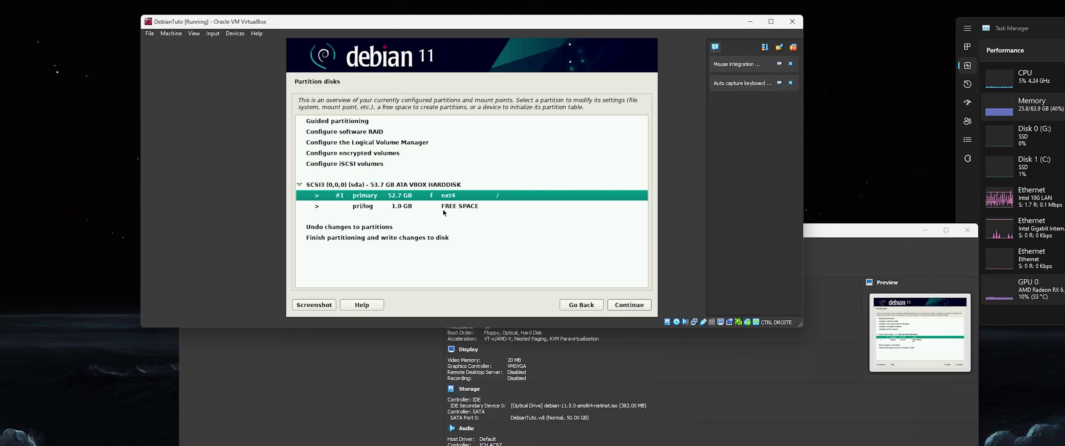
pyautogui.click(443, 209)
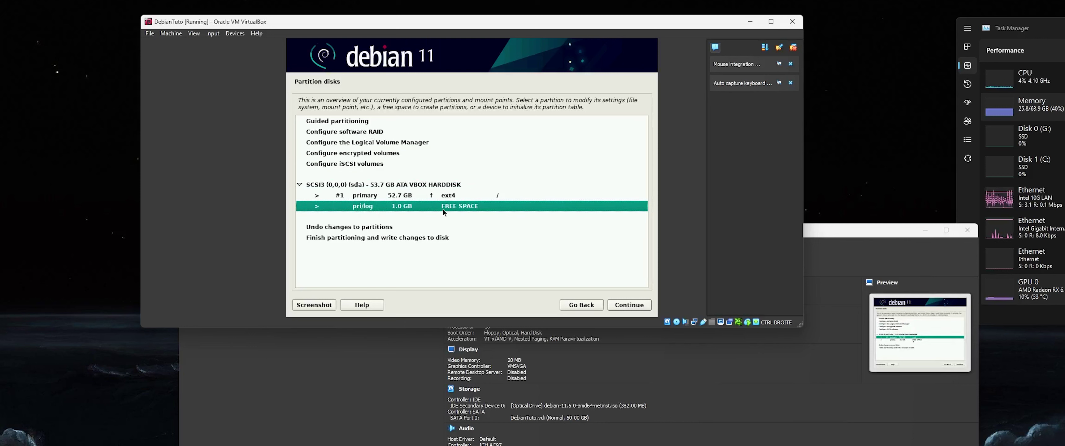
pyautogui.press('Up')
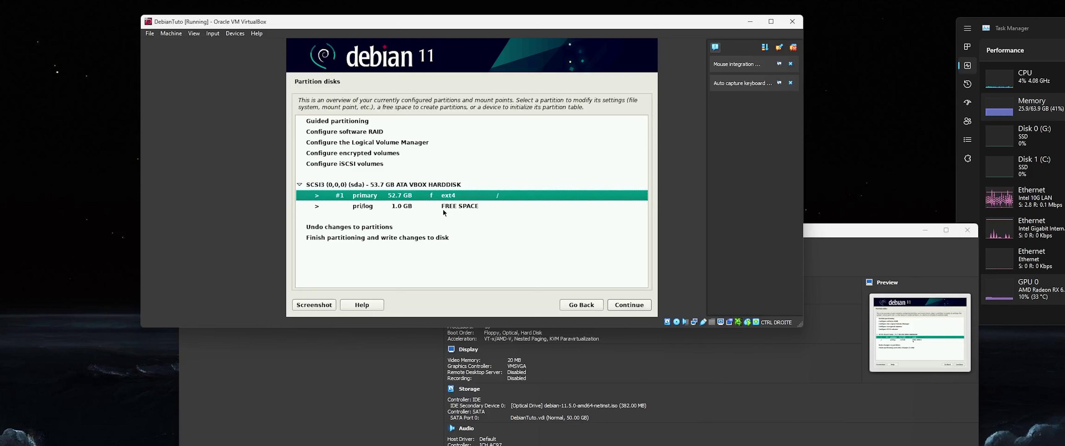
pyautogui.press('Return')
pyautogui.press('Return')
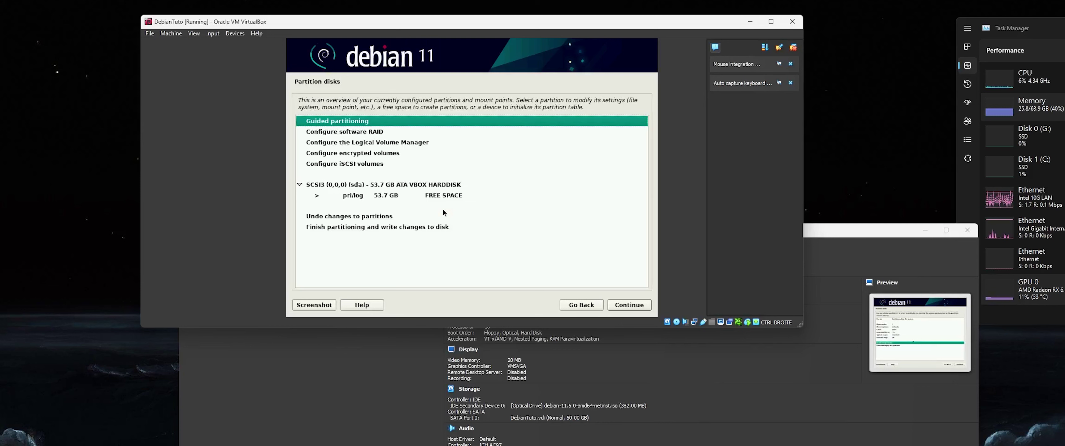
# - Delete the ext4 partition and create a new 50GB partition in the free space
pyautogui.press('Down')
pyautogui.press('Down')
pyautogui.press('Down')
pyautogui.press('Down')
pyautogui.press('Down')
pyautogui.press('Down')
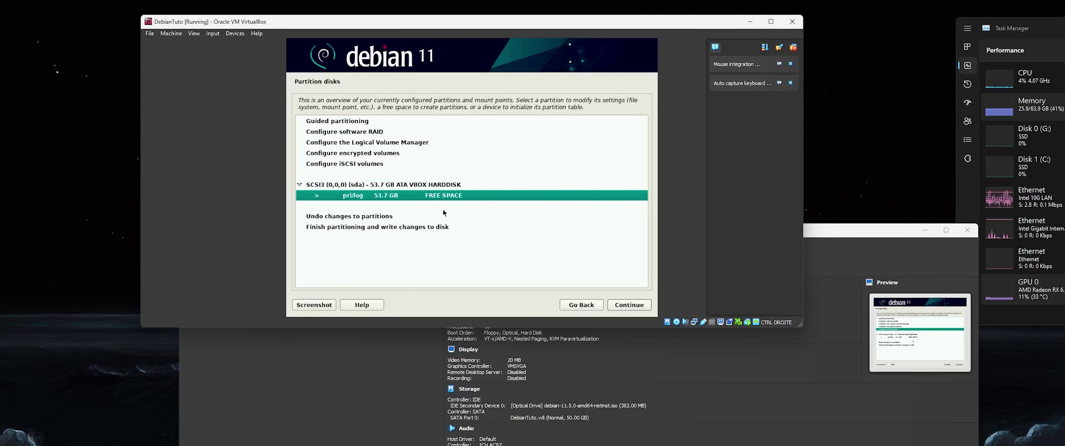
pyautogui.press('Return')
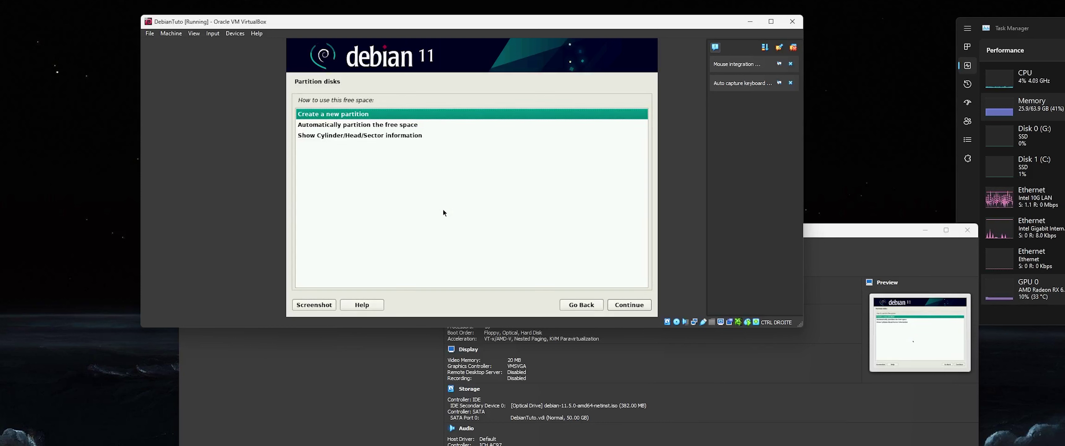
pyautogui.press('Return')
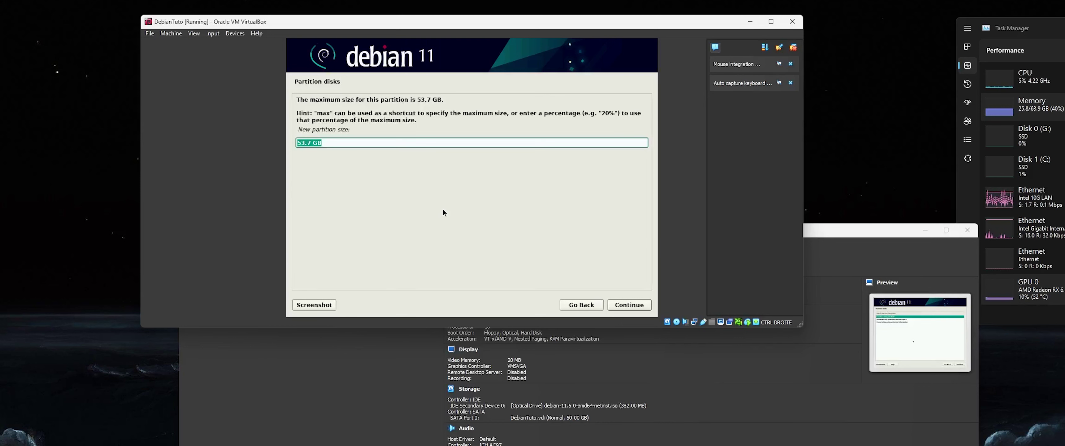
pyautogui.press('Right')
pyautogui.press('Left')
pyautogui.press('Left')
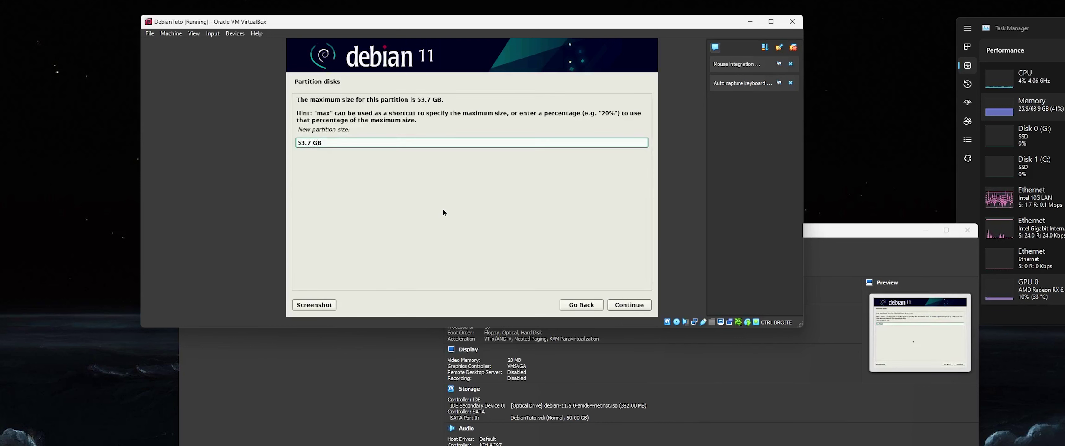
pyautogui.press('BackSpace')
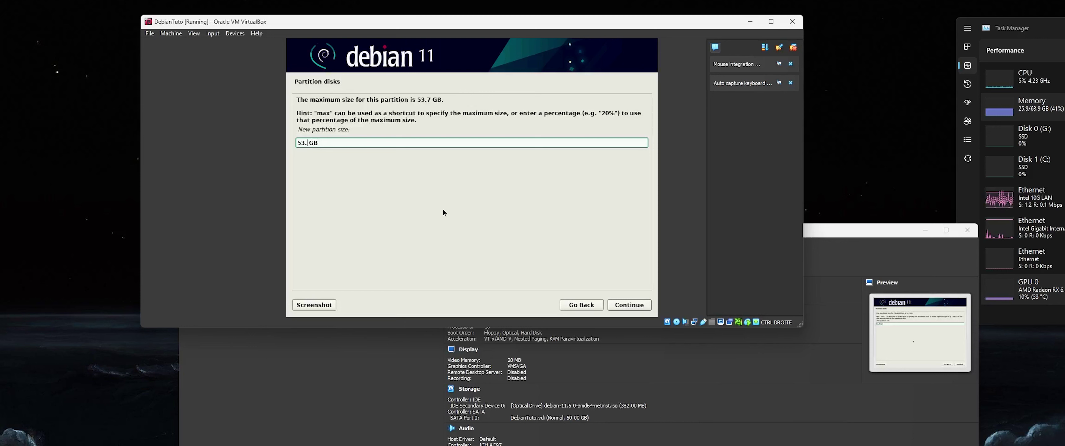
pyautogui.press('BackSpace')
pyautogui.press('BackSpace')
pyautogui.press('BackSpace')
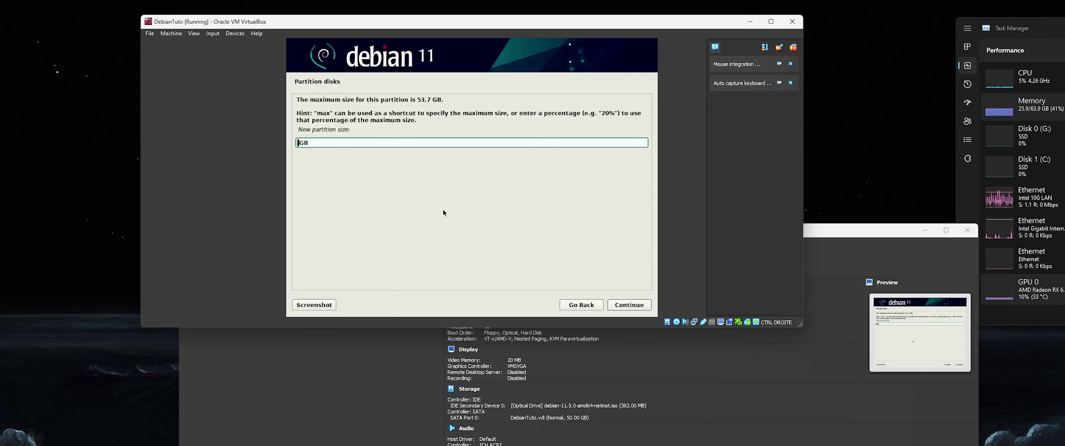
pyautogui.write('50')
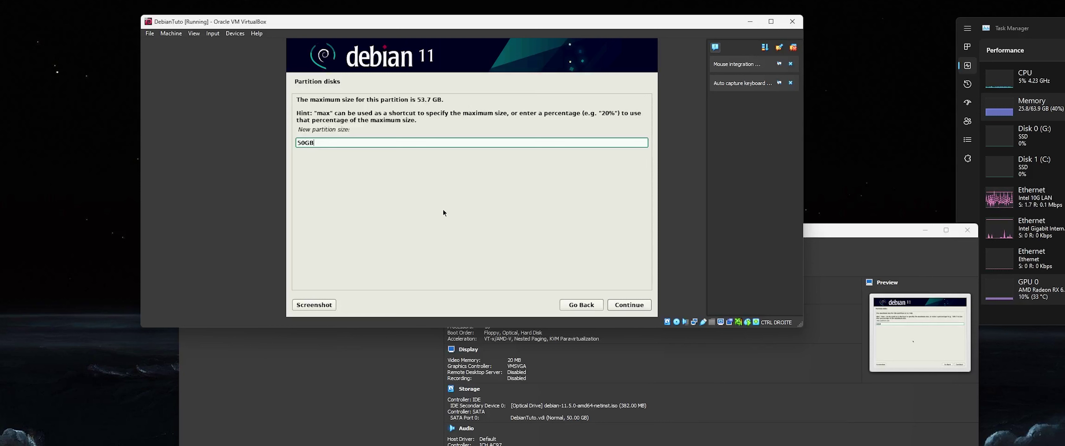
pyautogui.press('Return')
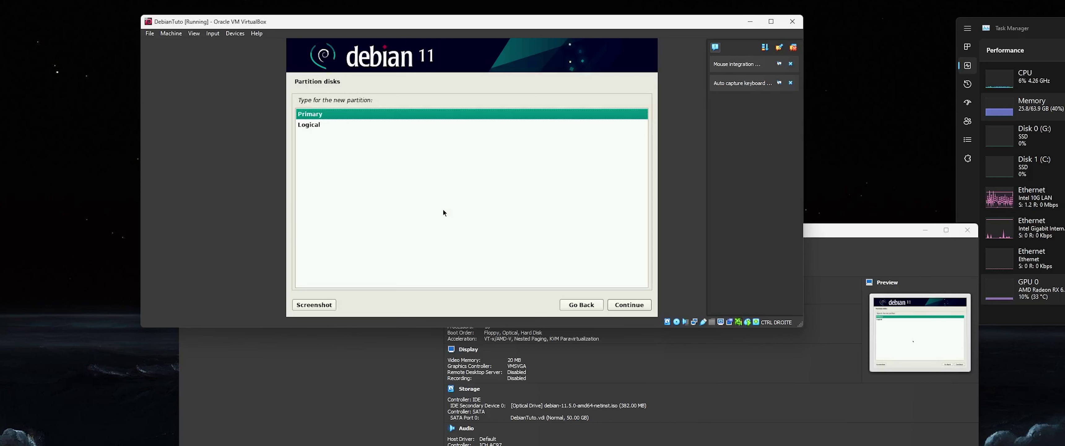
# - Make it a primary partition at the disk's beginning, ext4 mounted at /
pyautogui.press('Return')
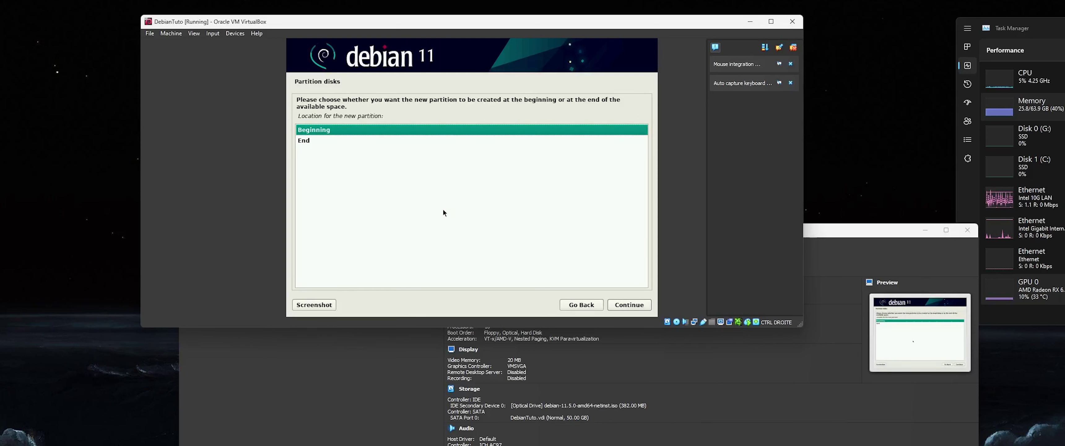
pyautogui.press('Return')
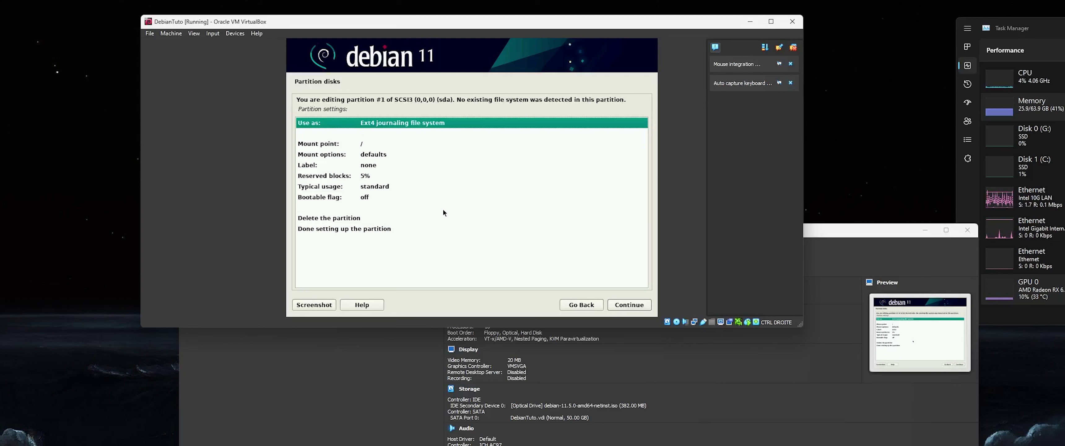
pyautogui.press('Down')
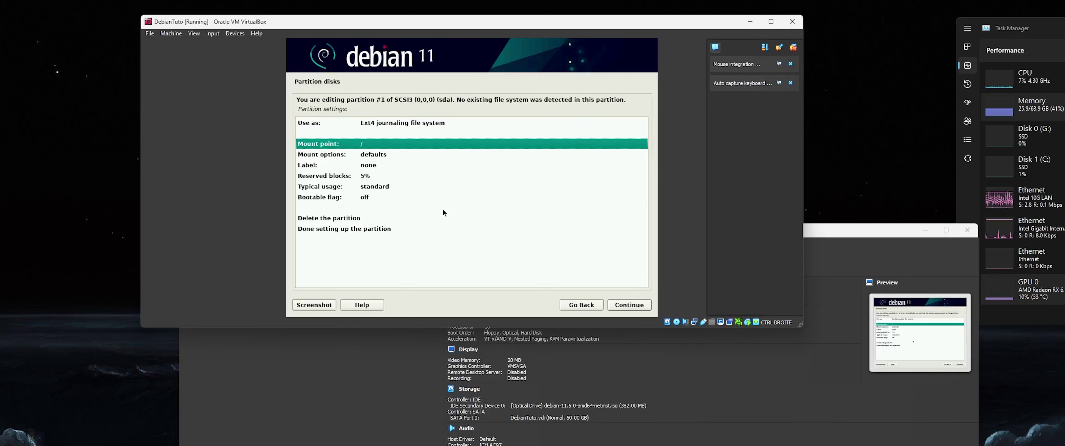
pyautogui.press('Down')
pyautogui.press('Down')
pyautogui.press('Down')
pyautogui.press('Down')
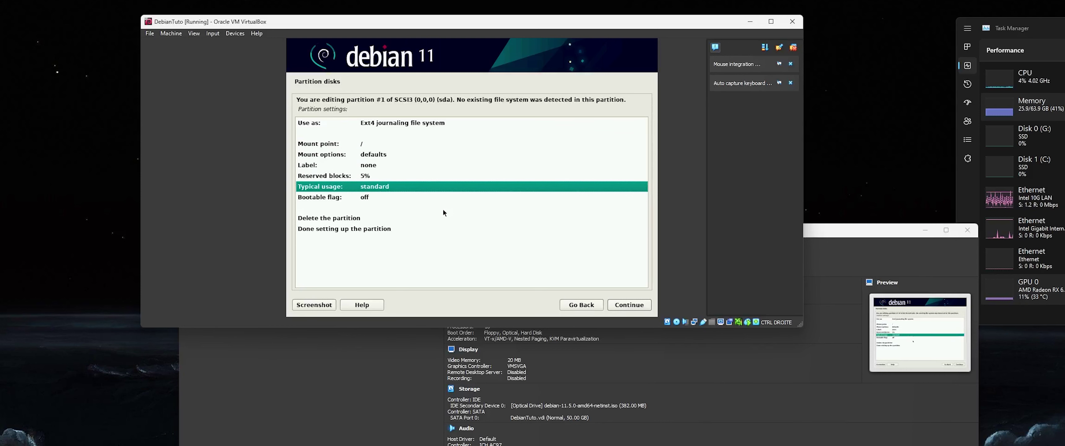
pyautogui.press('Up')
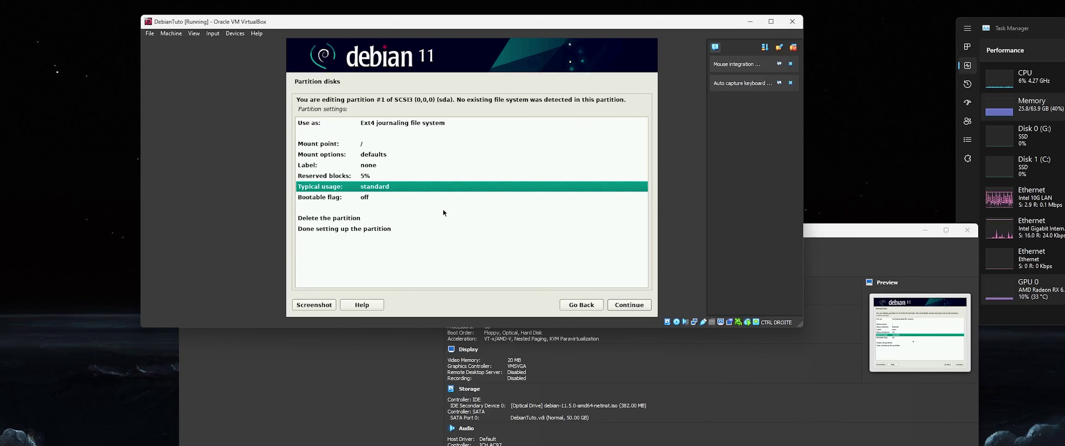
pyautogui.press('Down')
pyautogui.press('Down')
pyautogui.press('Down')
pyautogui.press('Return')
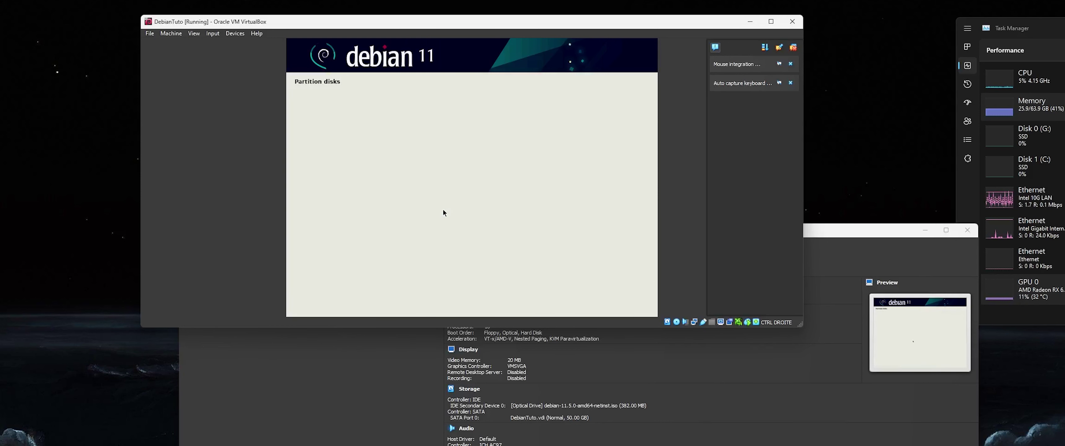
# - Create a 3.7 GB logical partition in the remaining free space and use it as swap
pyautogui.press('Down')
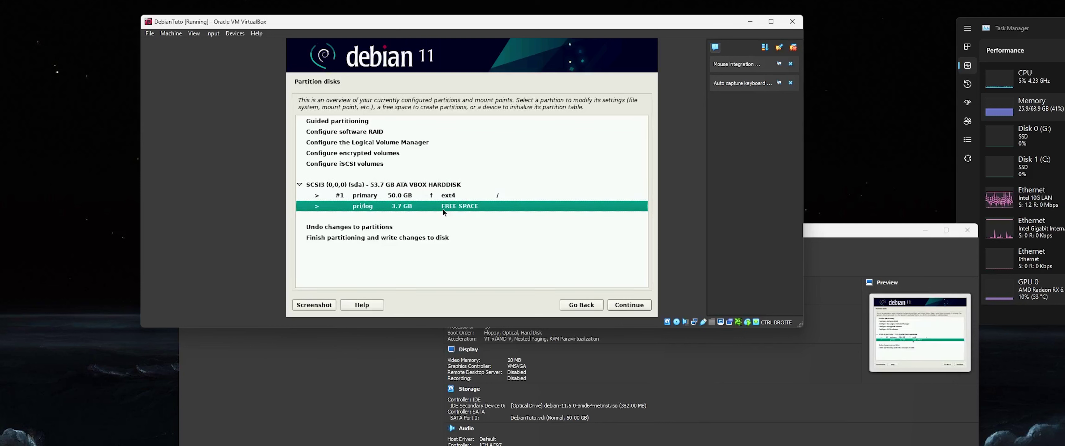
pyautogui.press('Return')
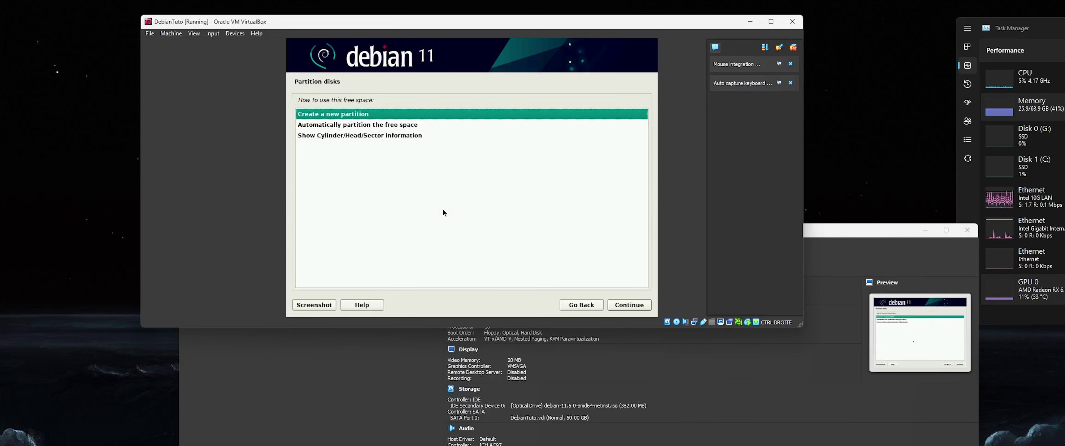
pyautogui.press('Return')
pyautogui.press('Return')
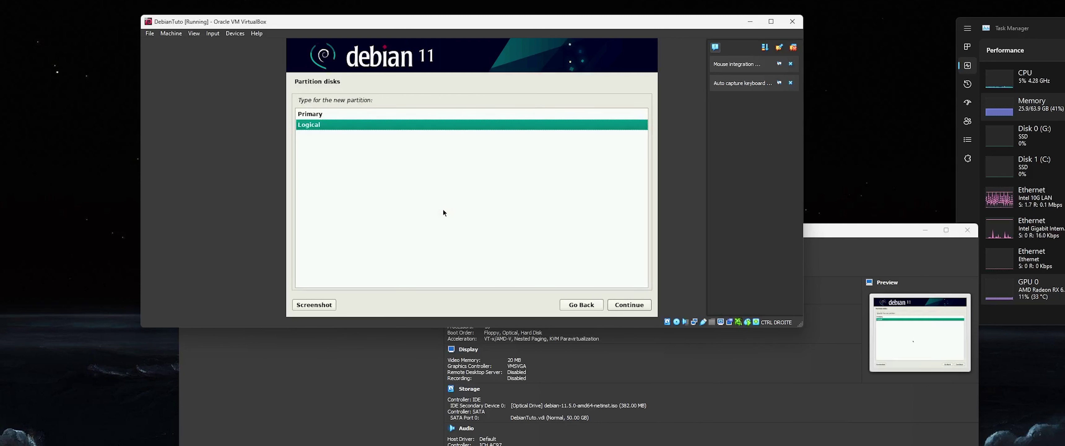
pyautogui.press('Return')
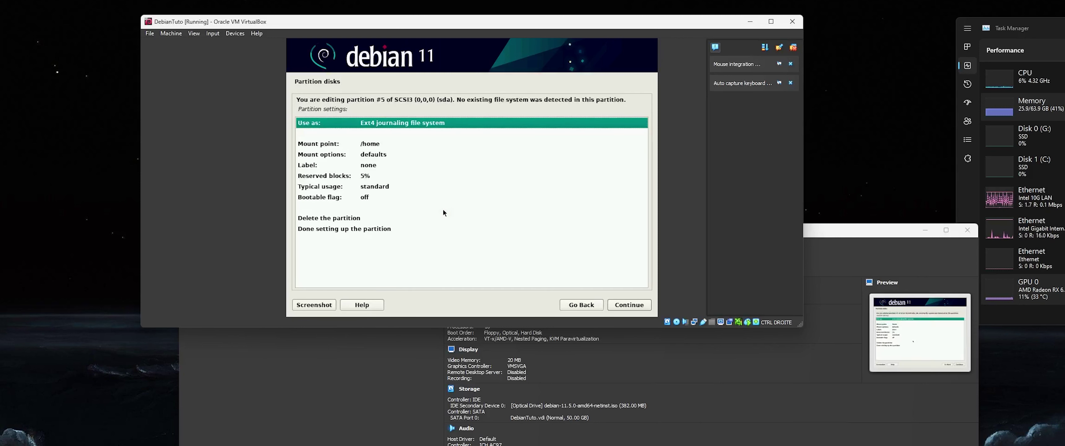
pyautogui.press('Return')
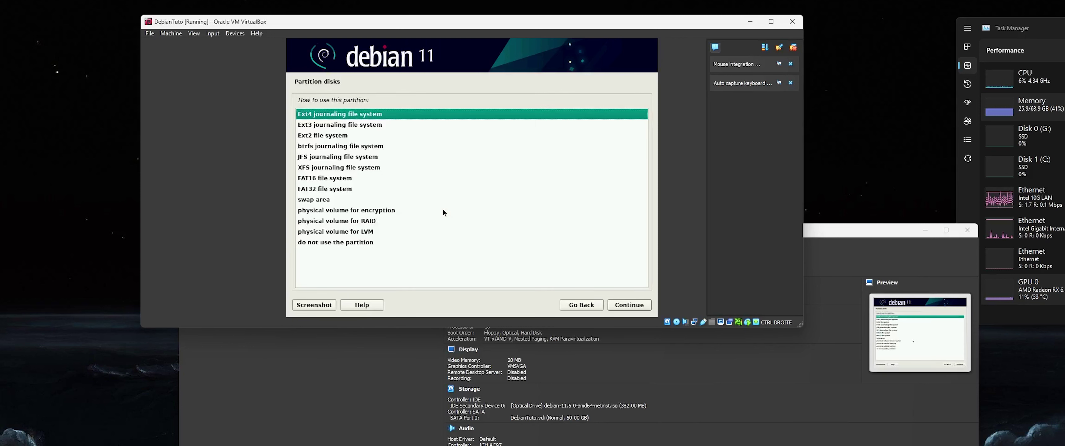
pyautogui.press('Down')
pyautogui.press('Down')
pyautogui.press('Down')
pyautogui.press('Down')
pyautogui.press('Down')
pyautogui.press('Down')
pyautogui.press('Down')
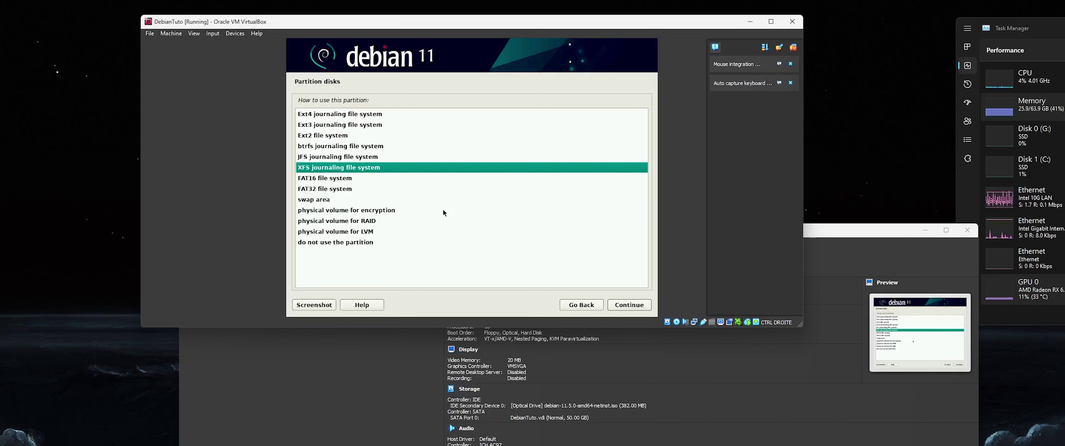
pyautogui.press('Down')
pyautogui.press('Return')
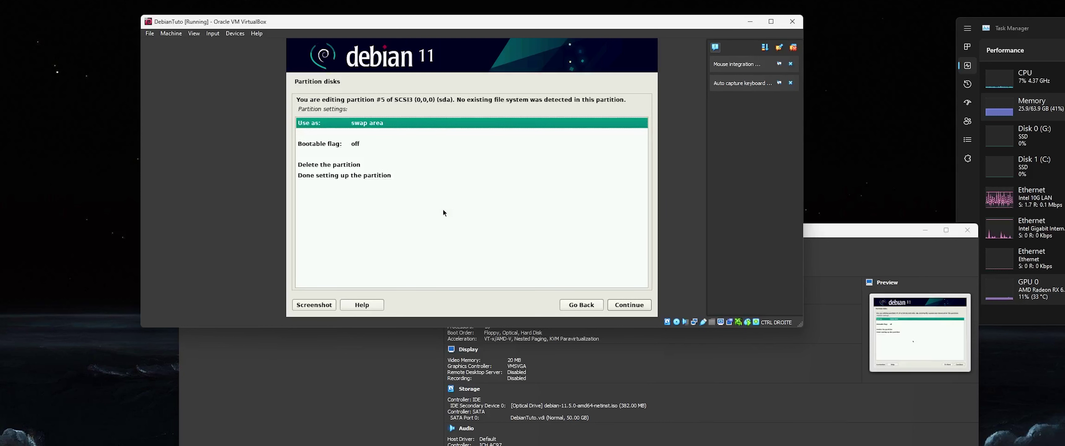
pyautogui.press('Down')
pyautogui.press('Up')
pyautogui.press('Up')
pyautogui.press('Down')
pyautogui.press('Down')
pyautogui.press('Down')
pyautogui.press('Down')
pyautogui.press('Return')
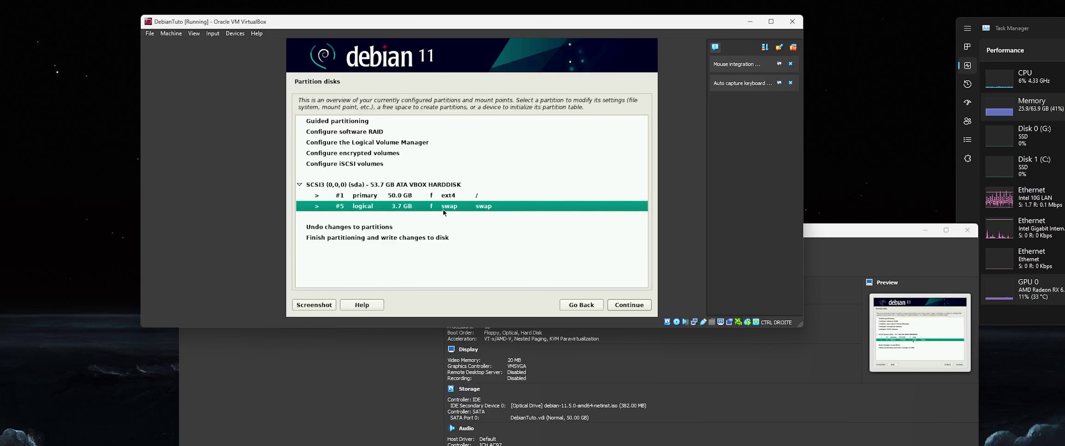
pyautogui.press('Down')
pyautogui.press('Down')
pyautogui.press('Down')
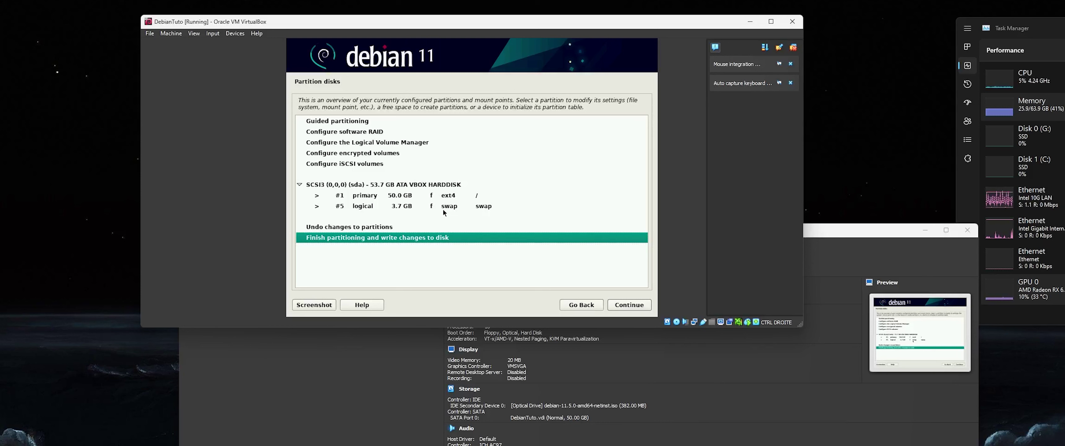
# - Finish partitioning and confirm Yes to writing the changes to disk
pyautogui.press('Return')
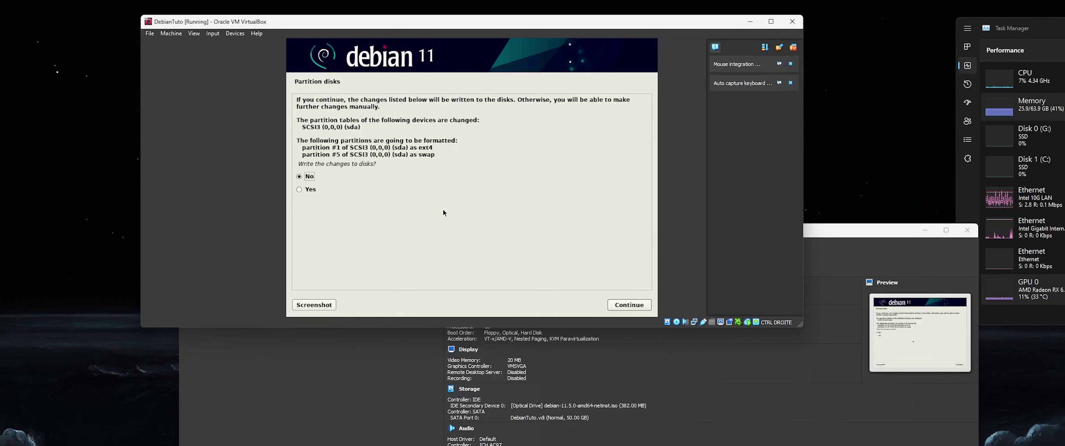
pyautogui.press('Down')
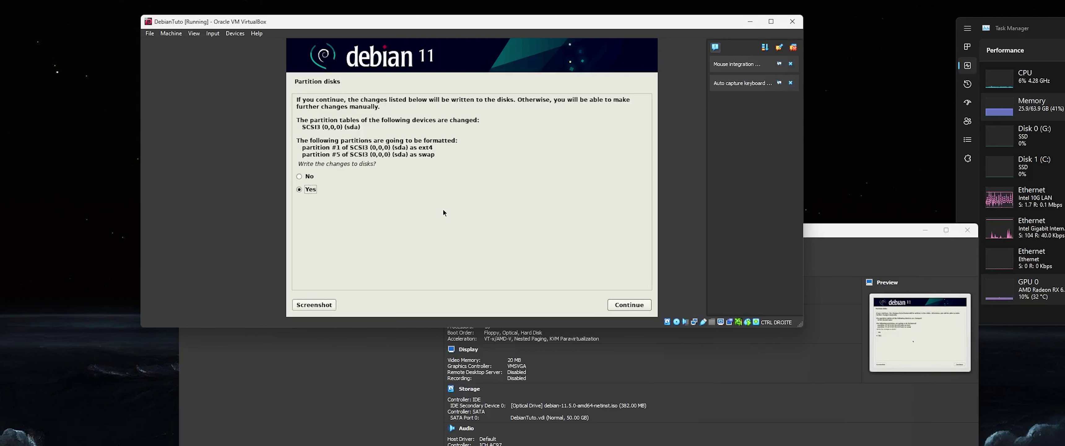
pyautogui.press('Return')
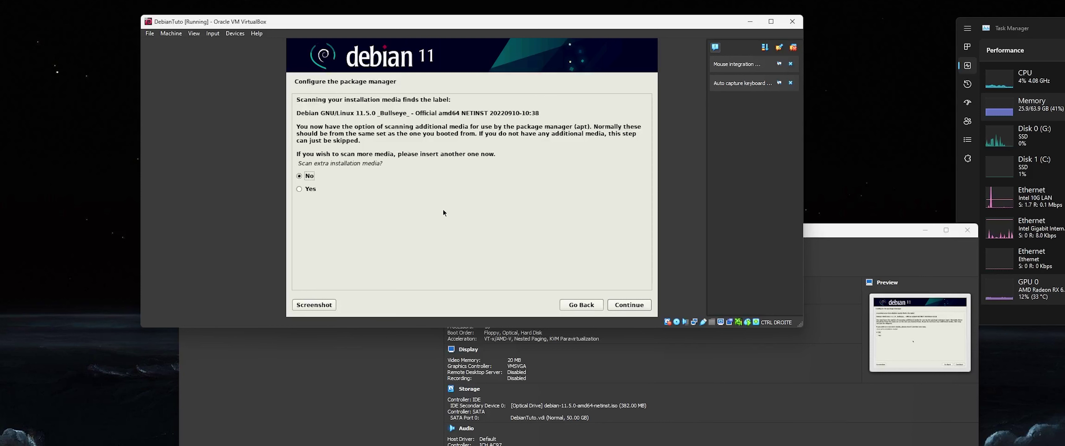
# - Skip extra media, use the France deb.debian.org mirror, and leave the HTTP proxy blank
pyautogui.press('Return')
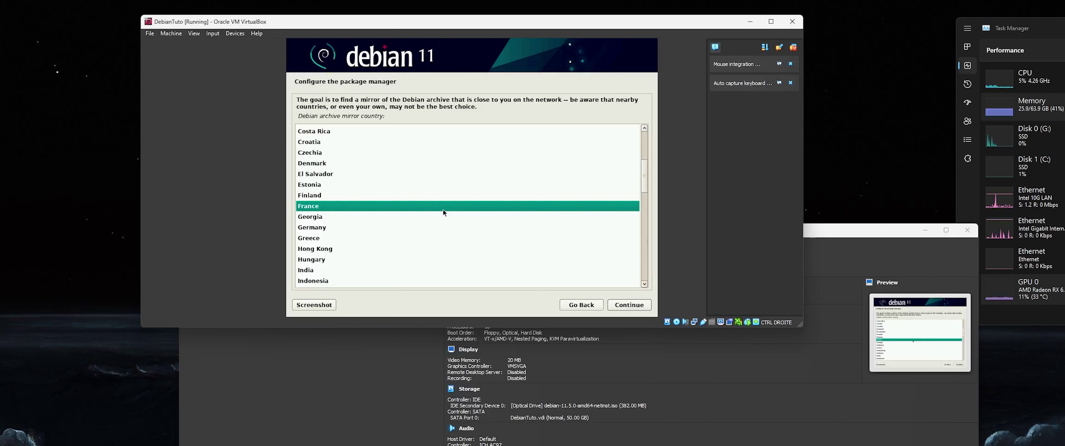
pyautogui.press('Return')
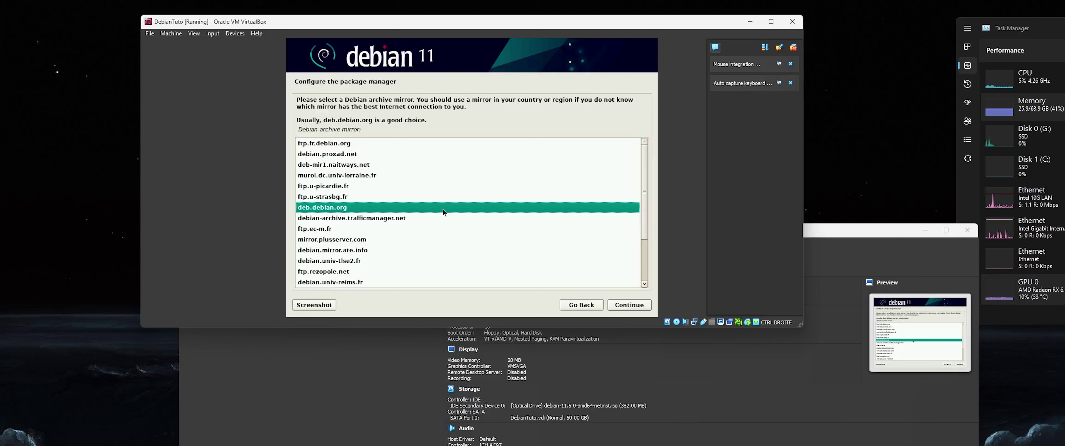
pyautogui.press('Return')
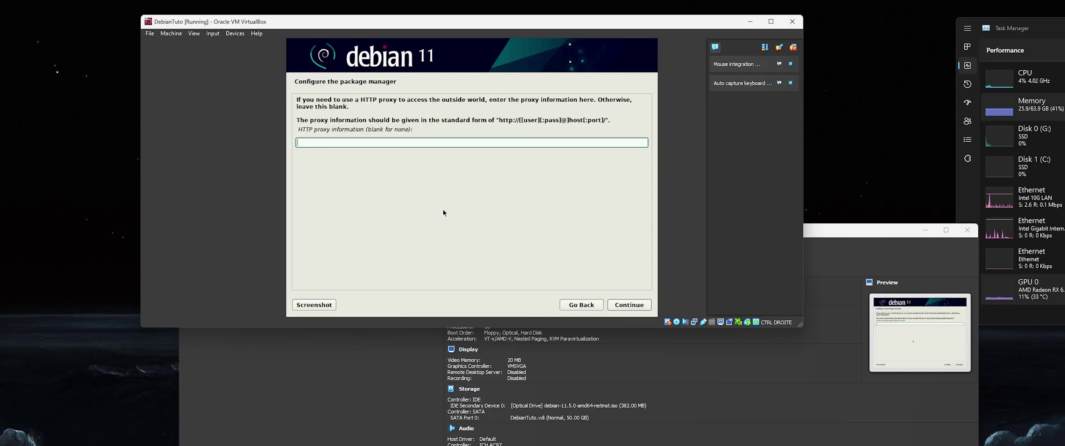
pyautogui.press('Return')
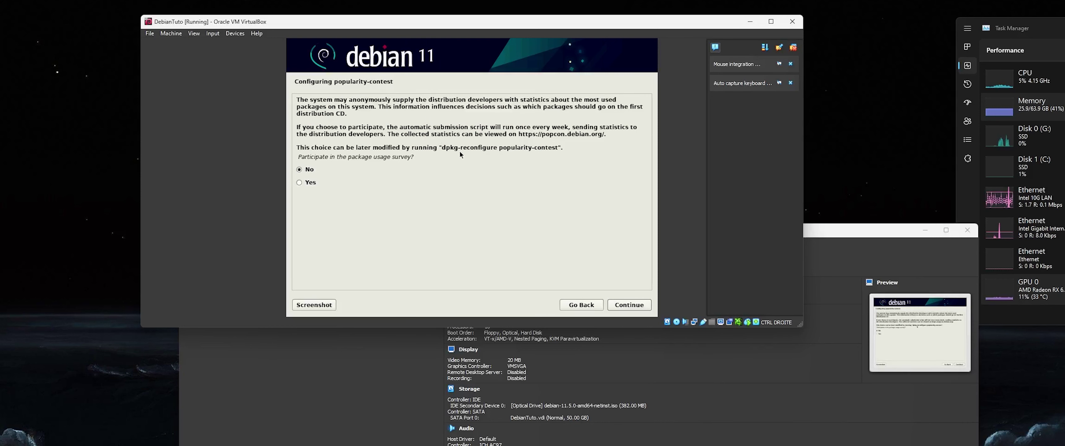
# - Choose Yes for the popularity-contest survey and continue
pyautogui.click(338, 181)
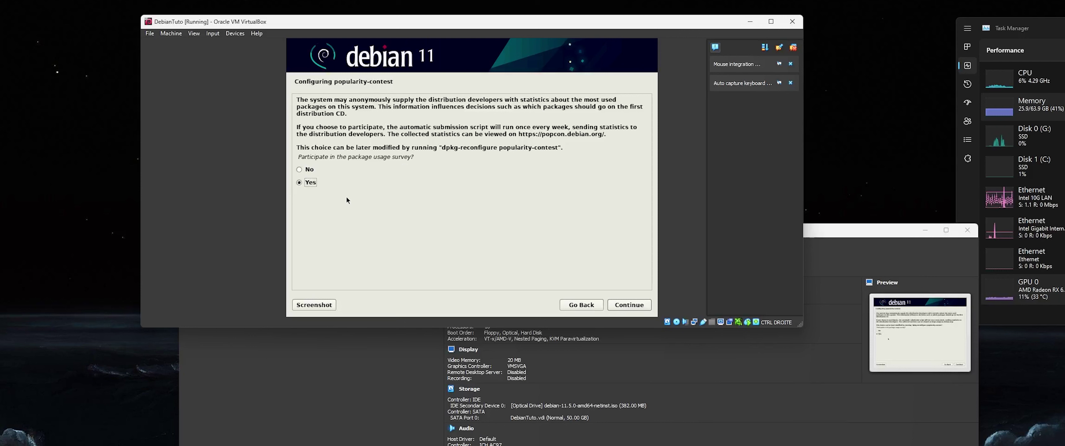
pyautogui.click(639, 302)
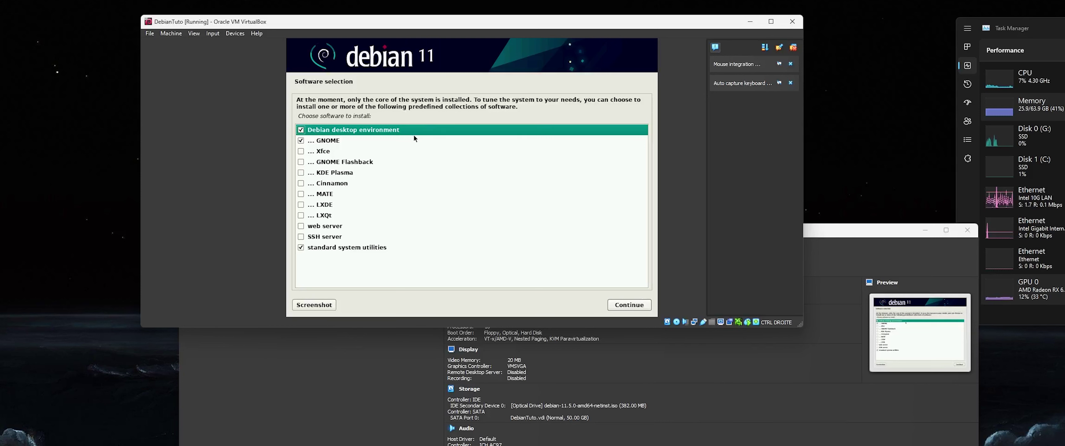
# - Untick GNOME and toggle Debian desktop environment off and back on in the software list
pyautogui.press('Down')
pyautogui.press('Up')
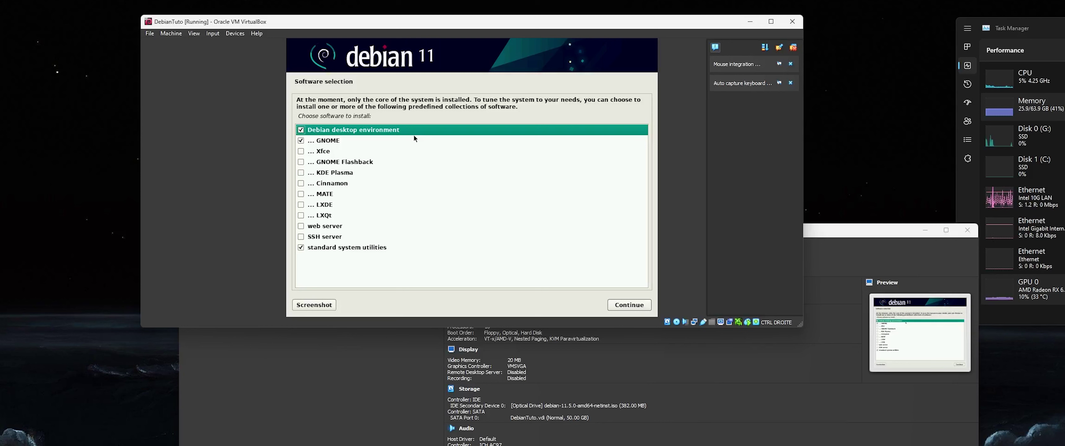
pyautogui.press('Down')
pyautogui.press('Up')
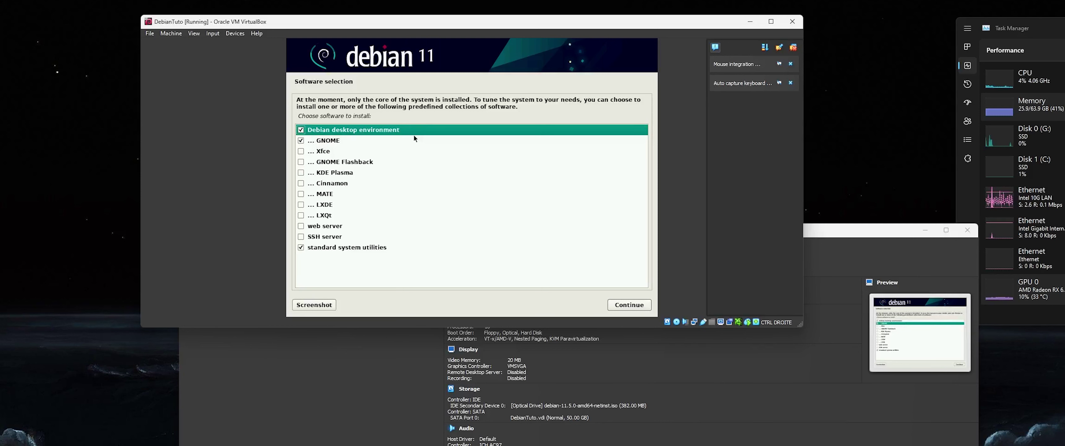
pyautogui.press('Down')
pyautogui.press('Up')
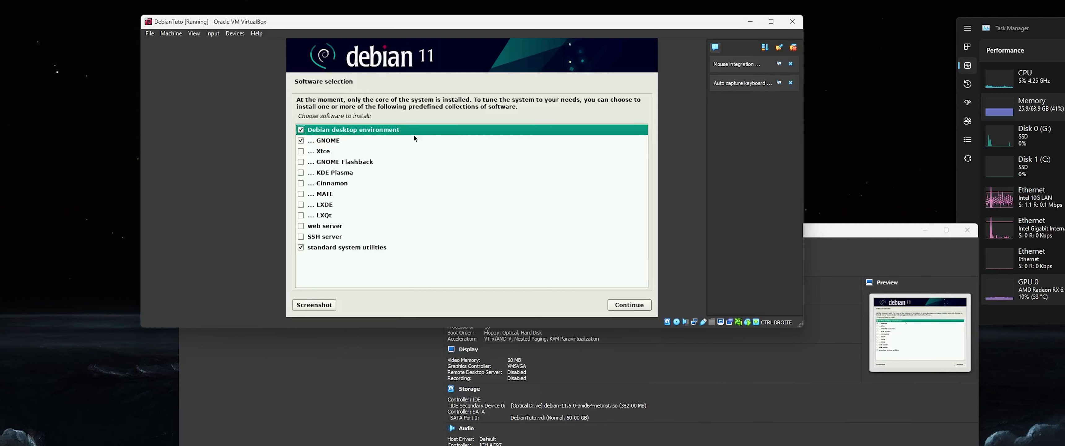
pyautogui.press('Down')
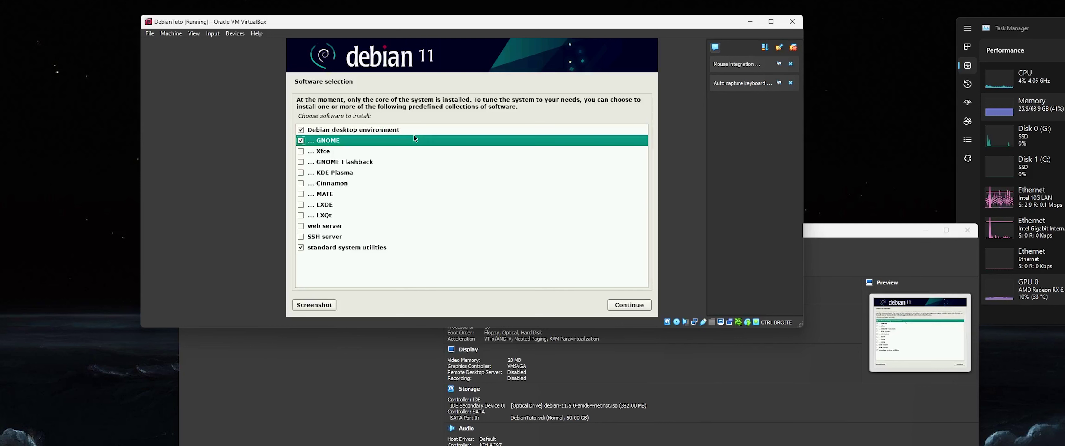
pyautogui.press('Up')
pyautogui.press('Down')
pyautogui.press('space')
pyautogui.press('Up')
pyautogui.press('space')
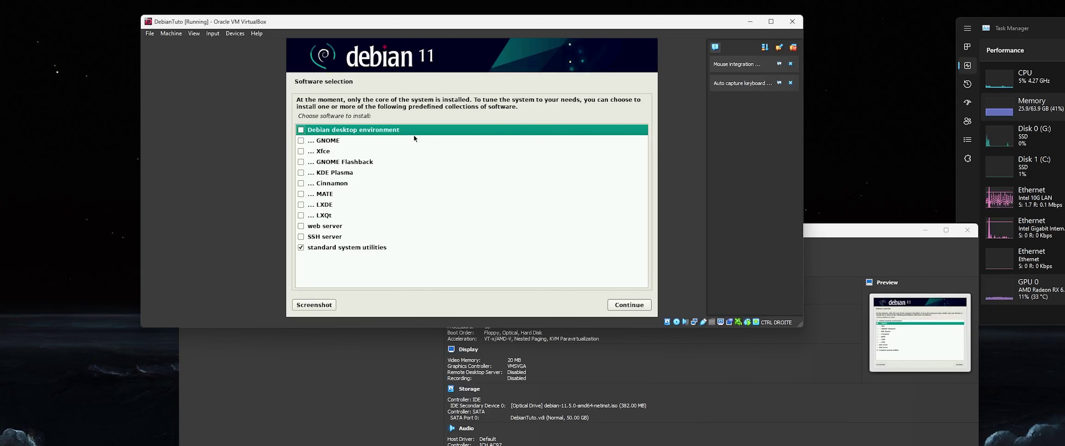
pyautogui.press('Down')
pyautogui.press('Up')
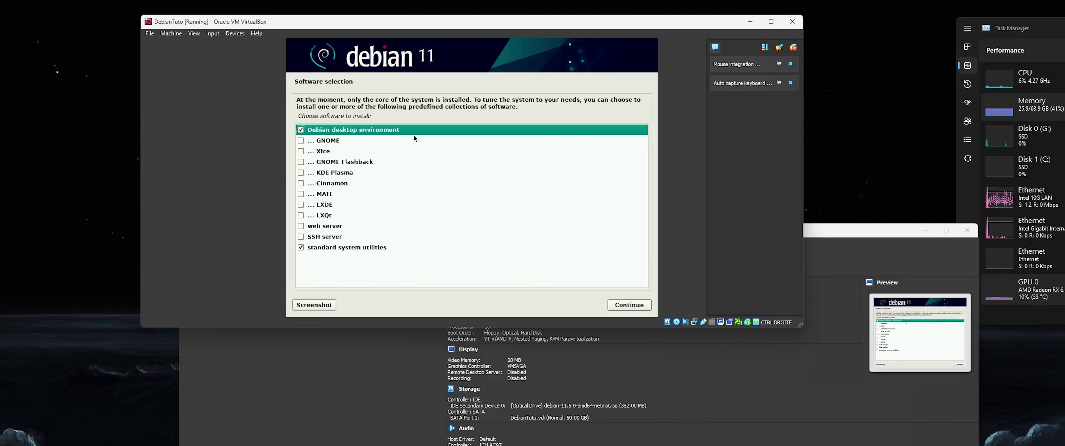
# - Try GNOME and KDE Plasma, then settle on ticking Cinnamon as the desktop
pyautogui.press('Down')
pyautogui.press('Down')
pyautogui.press('Down')
pyautogui.press('Down')
pyautogui.press('Down')
pyautogui.press('Down')
pyautogui.press('Down')
pyautogui.press('Down')
pyautogui.press('Up')
pyautogui.press('Up')
pyautogui.press('Home')
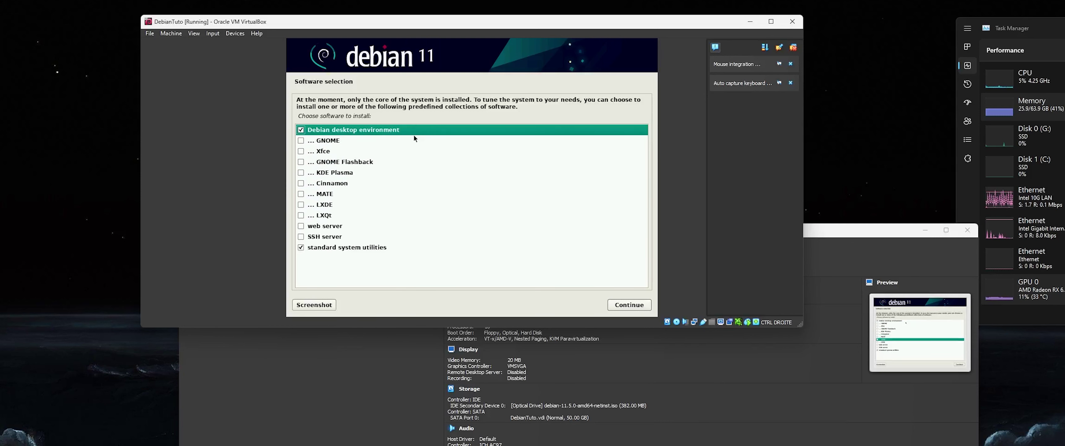
pyautogui.press('Down')
pyautogui.press('space')
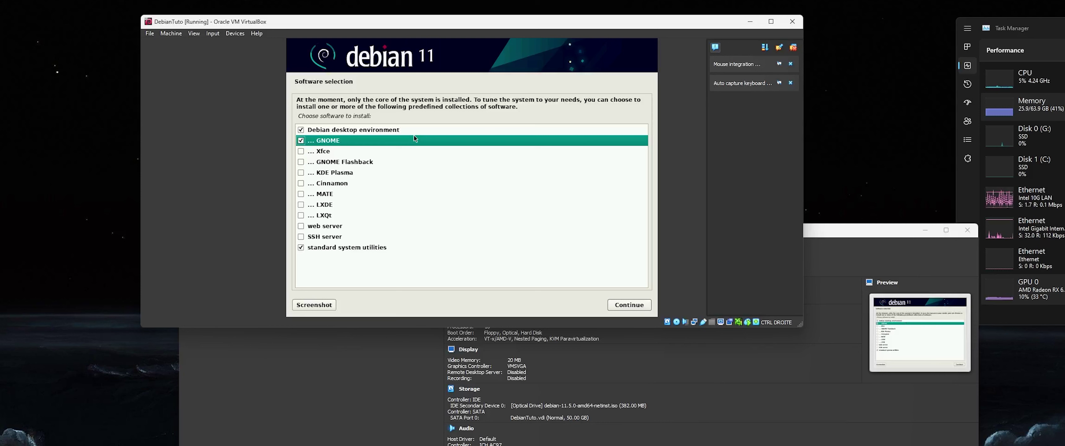
pyautogui.press('Down')
pyautogui.press('Down')
pyautogui.press('Down')
pyautogui.press('Down')
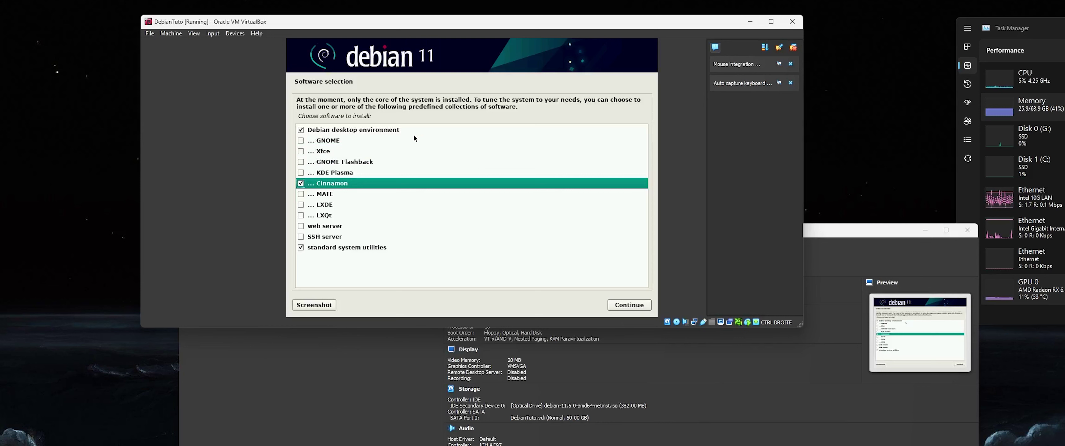
pyautogui.press('Up')
pyautogui.press('space')
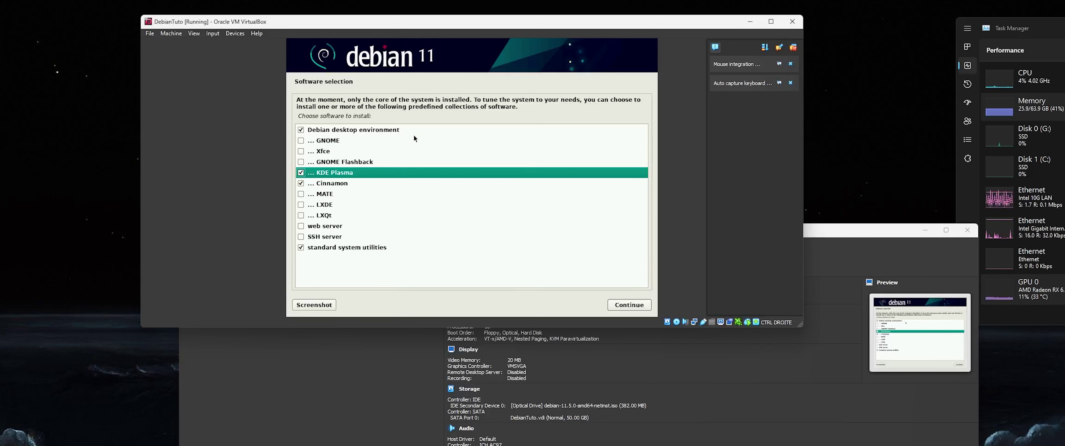
pyautogui.press('space')
pyautogui.press('Down')
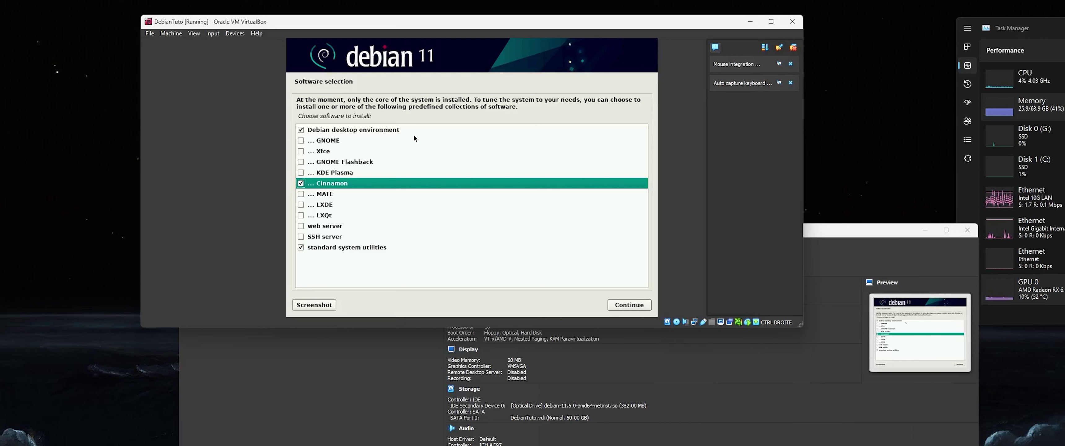
pyautogui.press('space')
pyautogui.press('Up')
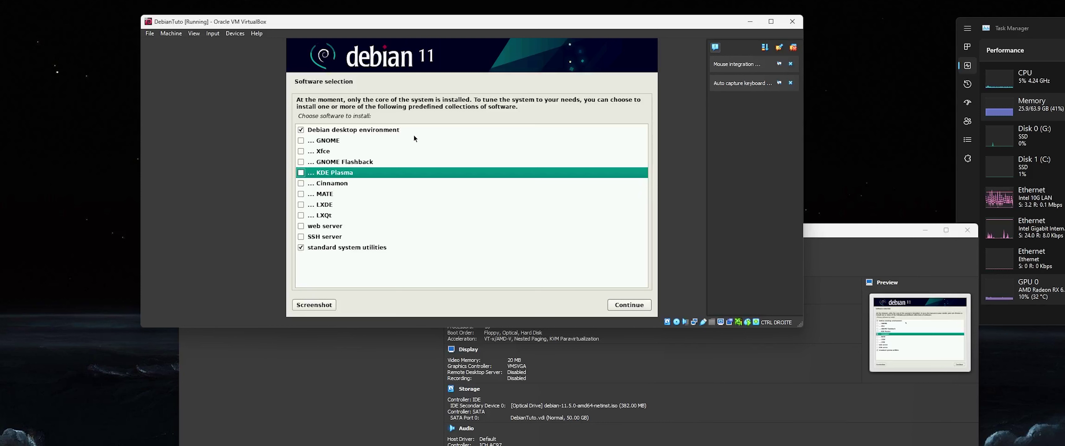
pyautogui.press('space')
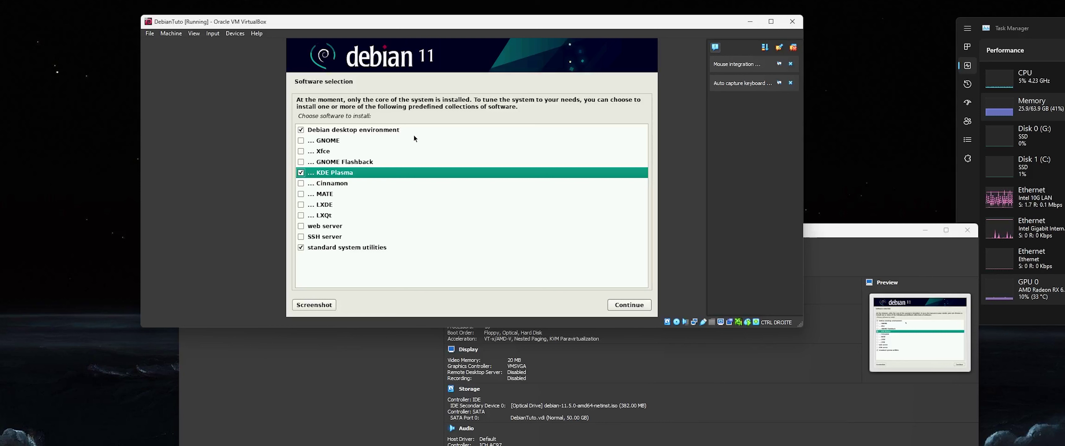
pyautogui.press('space')
pyautogui.press('Down')
pyautogui.press('space')
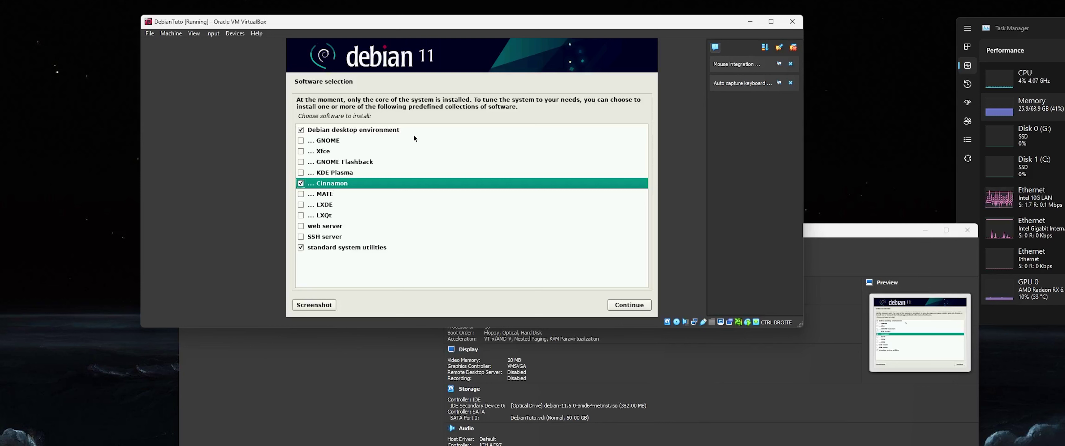
pyautogui.press('Down')
pyautogui.press('Down')
pyautogui.press('Down')
pyautogui.press('Down')
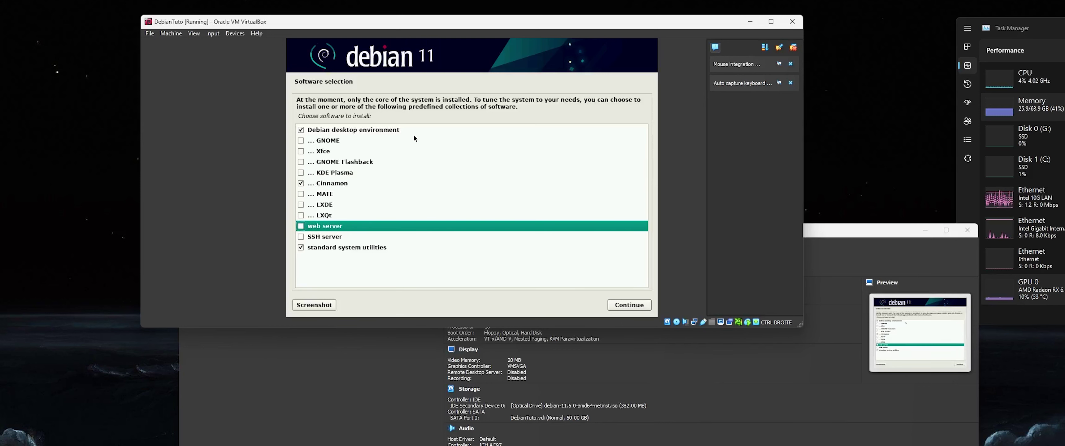
# - Tick SSH server alongside Cinnamon and start installing the selected software collections
pyautogui.press('Down')
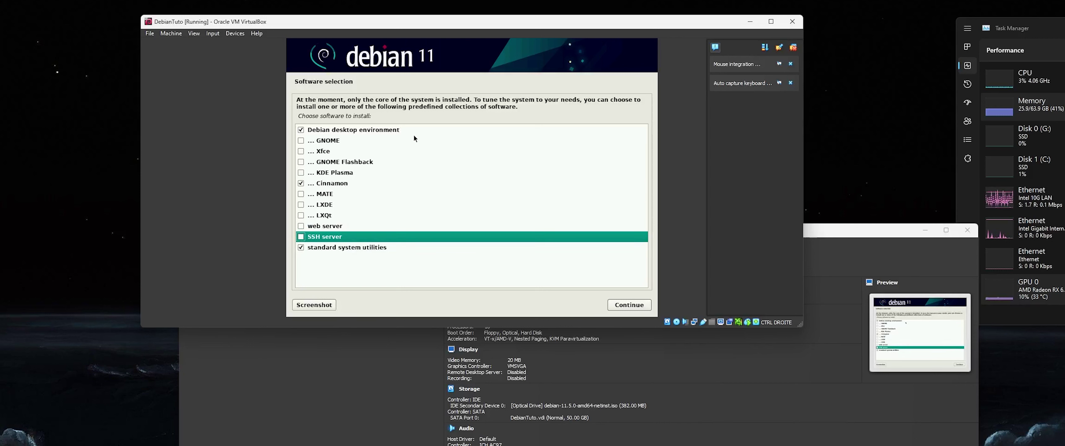
pyautogui.press('space')
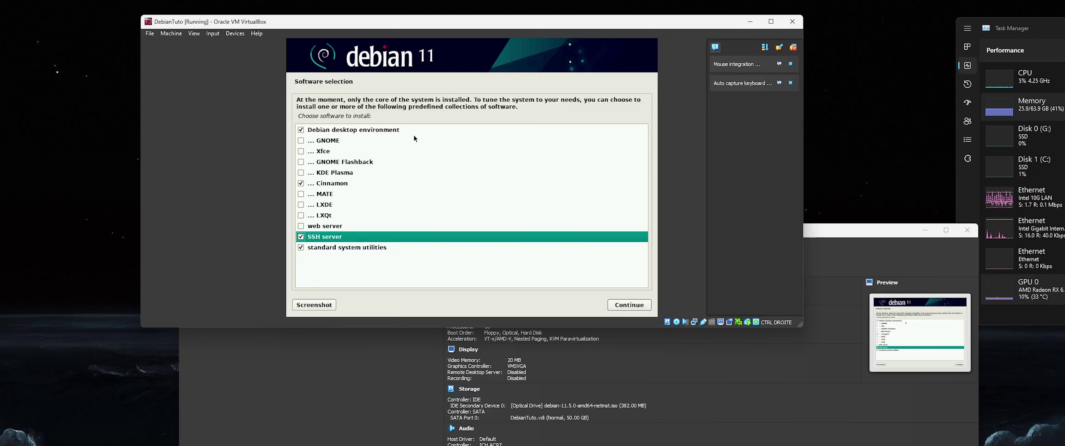
pyautogui.press('Up')
pyautogui.press('Down')
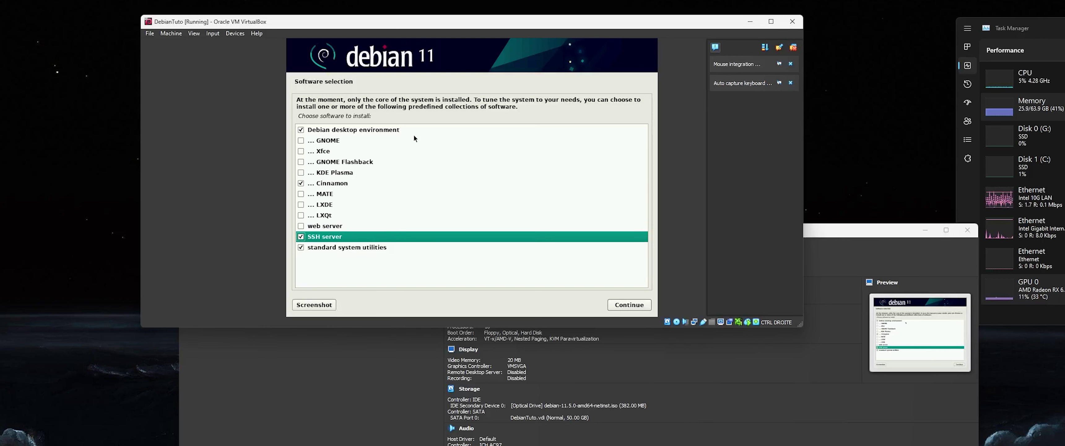
pyautogui.press('Down')
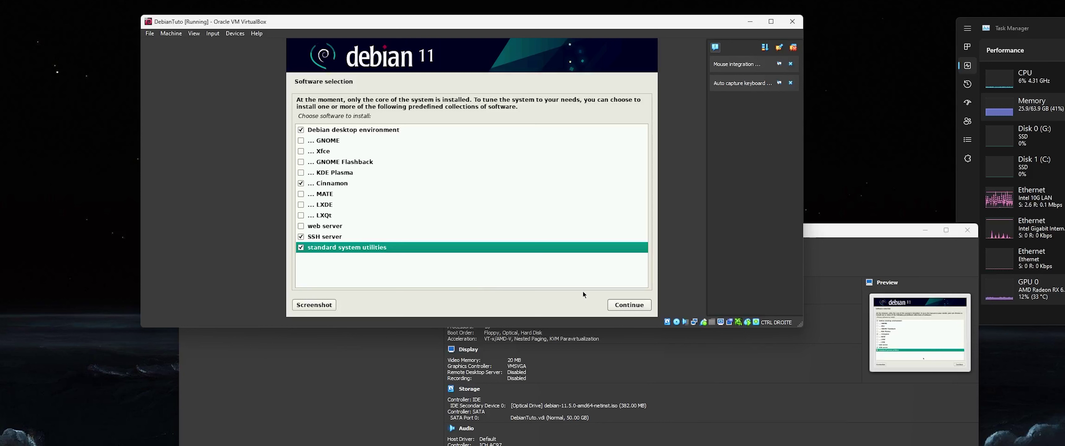
pyautogui.click(633, 306)
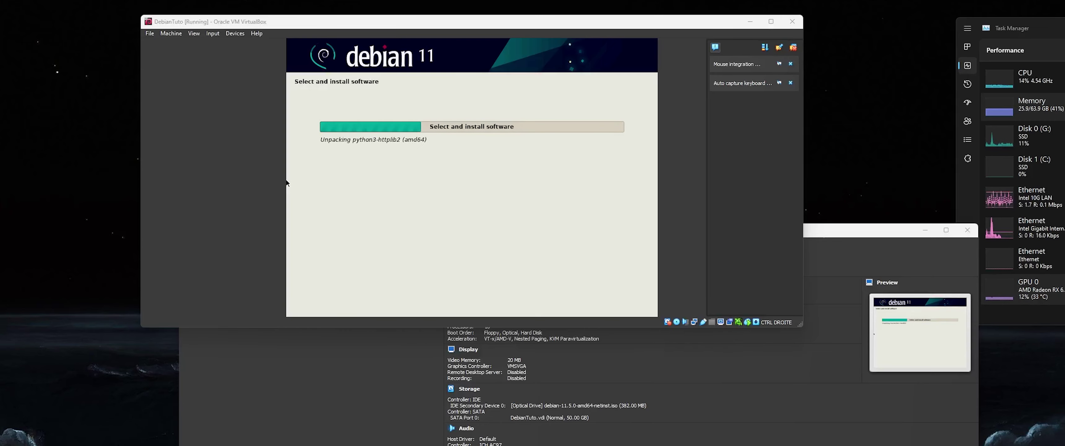
# - While the software installs, check Task Manager and open the curl manual page in a terminal
pyautogui.click(1061, 96)
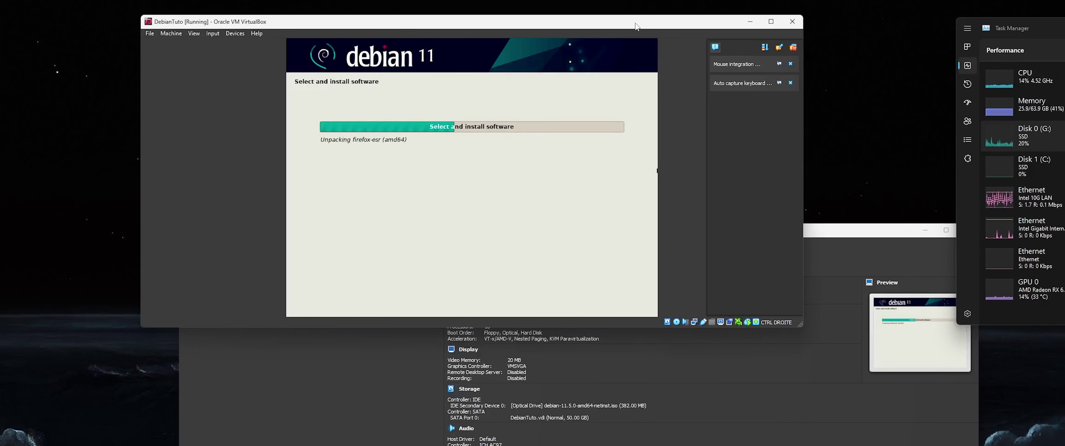
pyautogui.click(1049, 81)
pyautogui.click(869, 54)
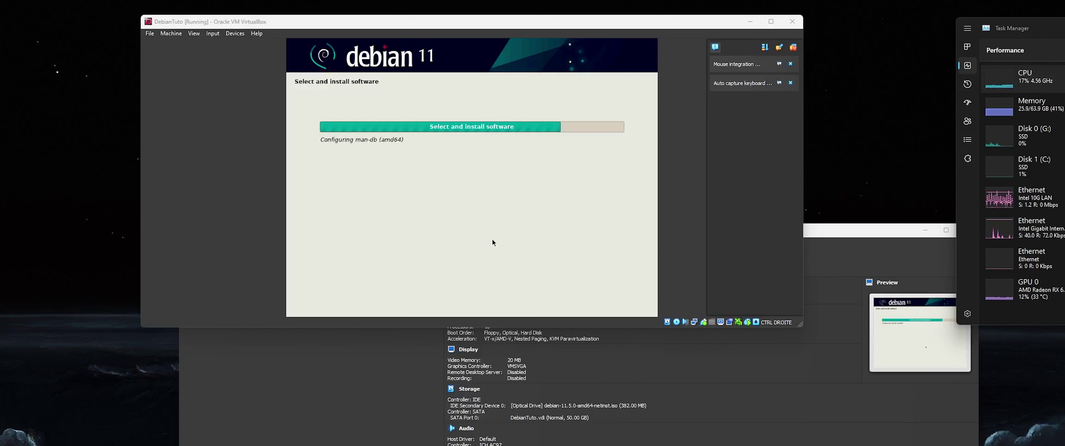
pyautogui.hotkey('alt', 'Tab')
pyautogui.write('man curl')
pyautogui.press('Return')
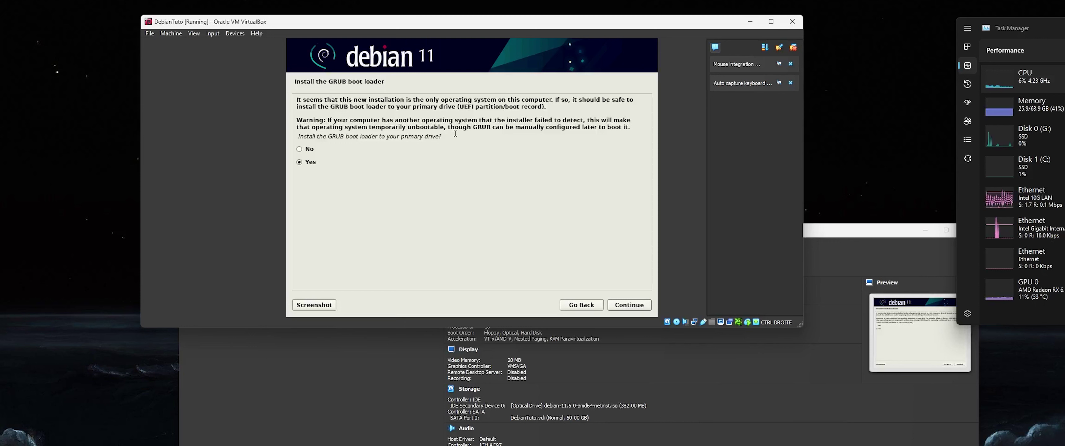
# - Confirm installing GRUB and choose /dev/sda as its boot loader device
pyautogui.moveTo(457, 137); pyautogui.dragTo(297, 136)
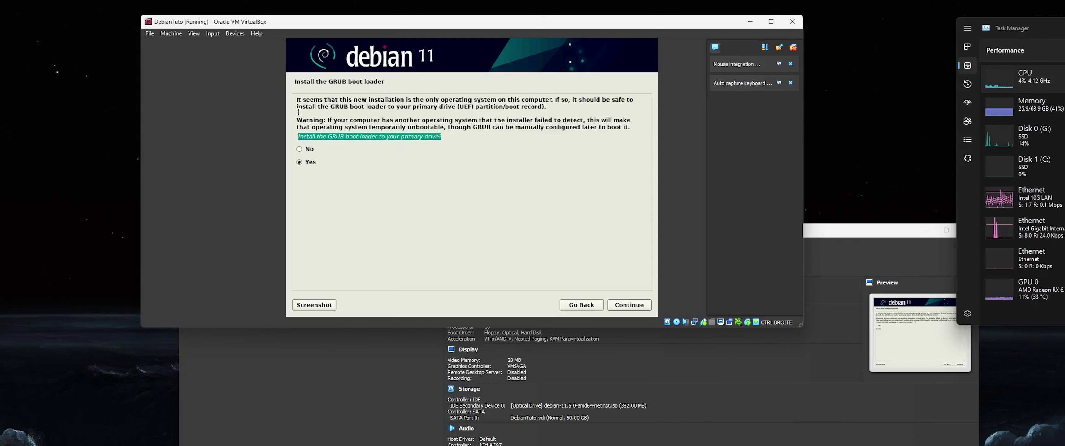
pyautogui.click(335, 136)
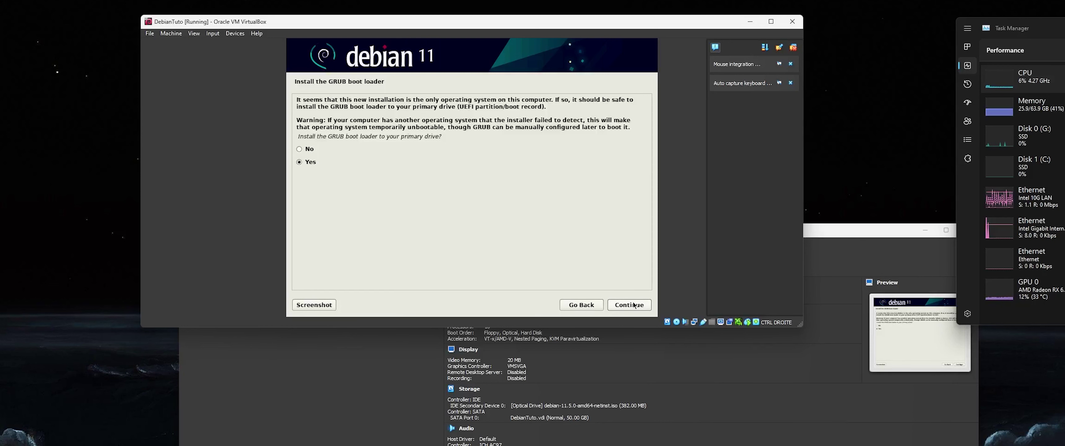
pyautogui.click(315, 161)
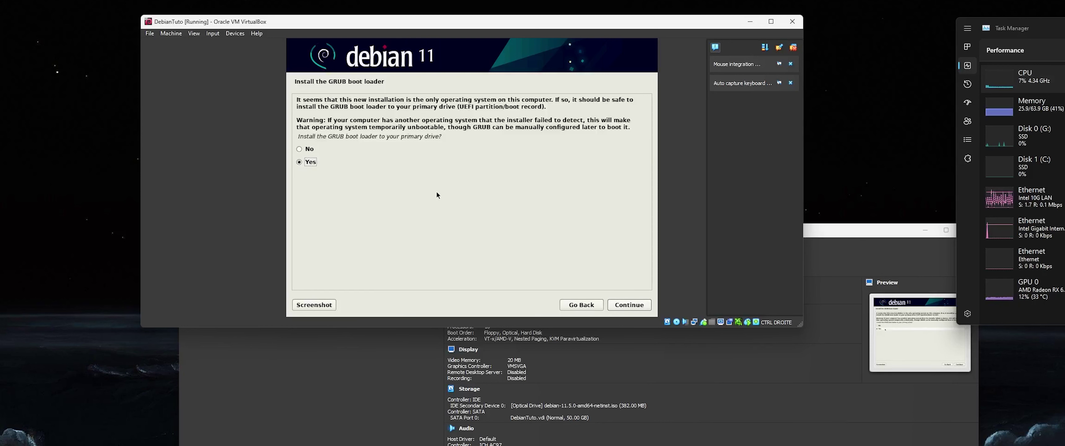
pyautogui.click(624, 307)
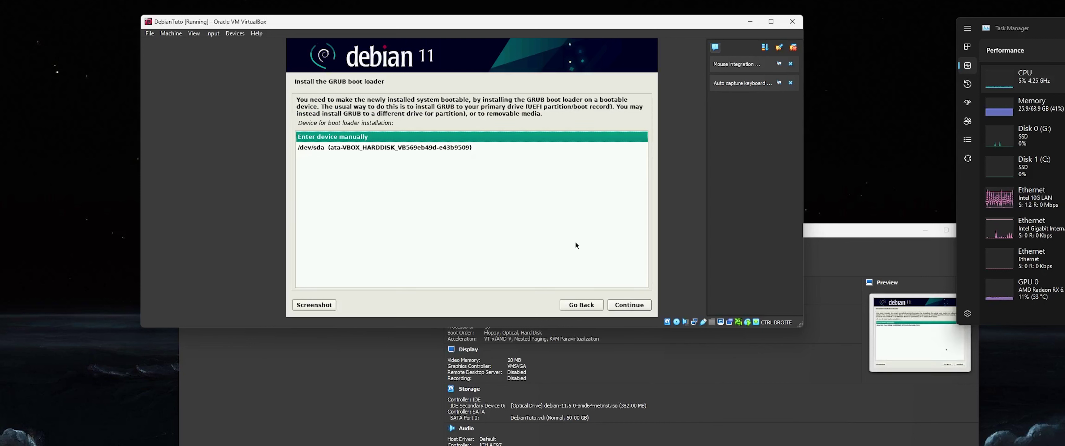
pyautogui.press('Down')
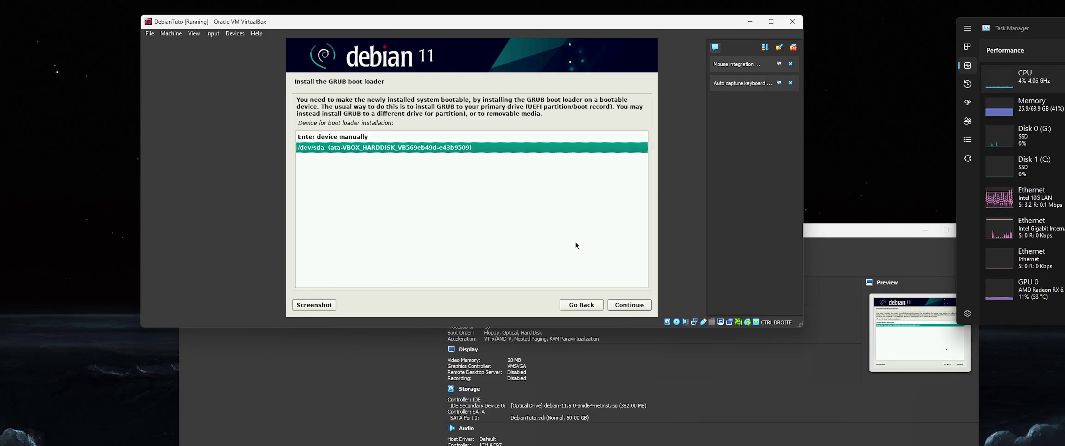
pyautogui.press('Return')
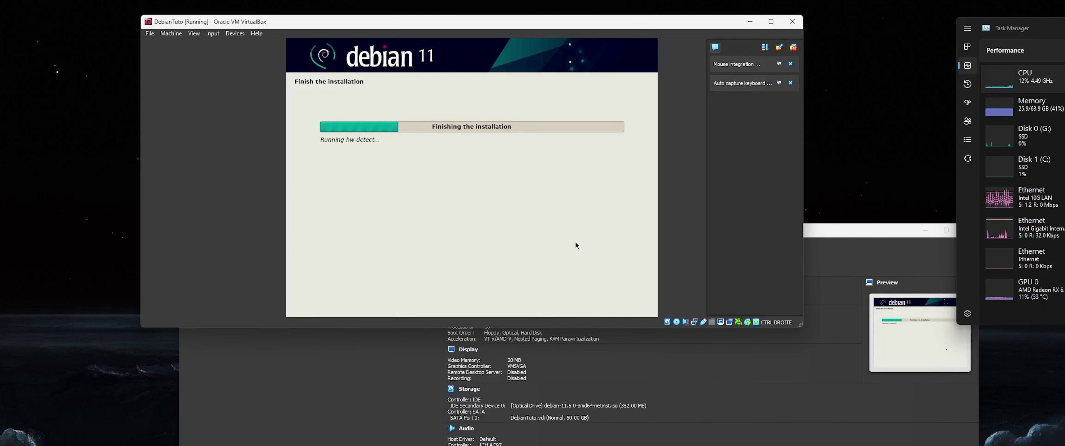
# - Move the VM window aside and open DebianTuto's Settings from VirtualBox Manager
pyautogui.moveTo(430, 26); pyautogui.dragTo(226, 21)
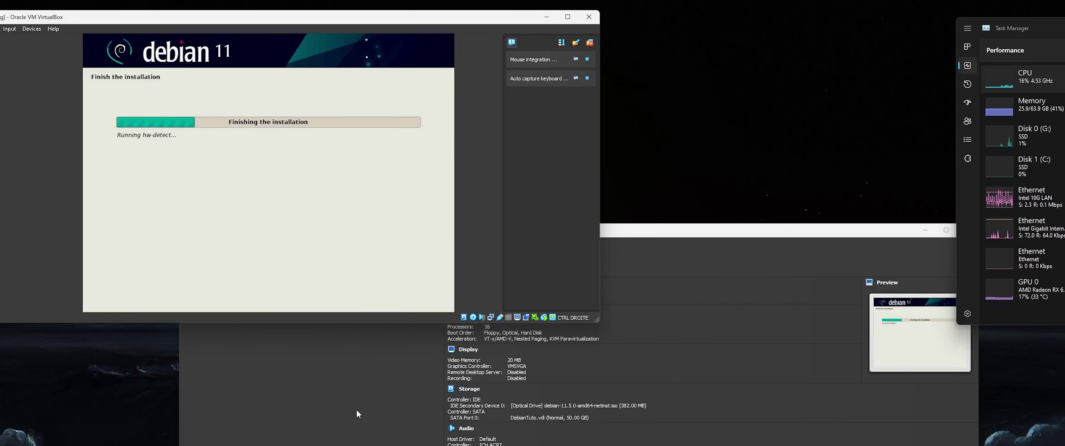
pyautogui.click(372, 387)
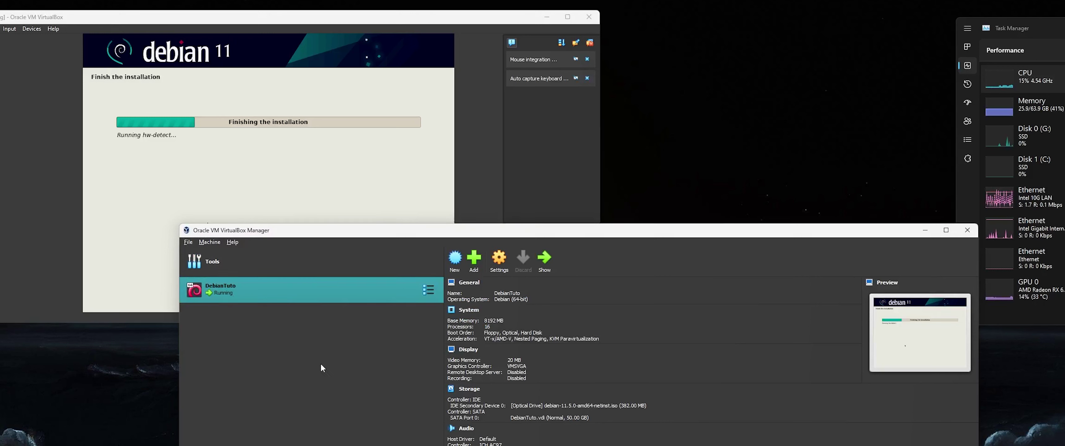
pyautogui.click(508, 263)
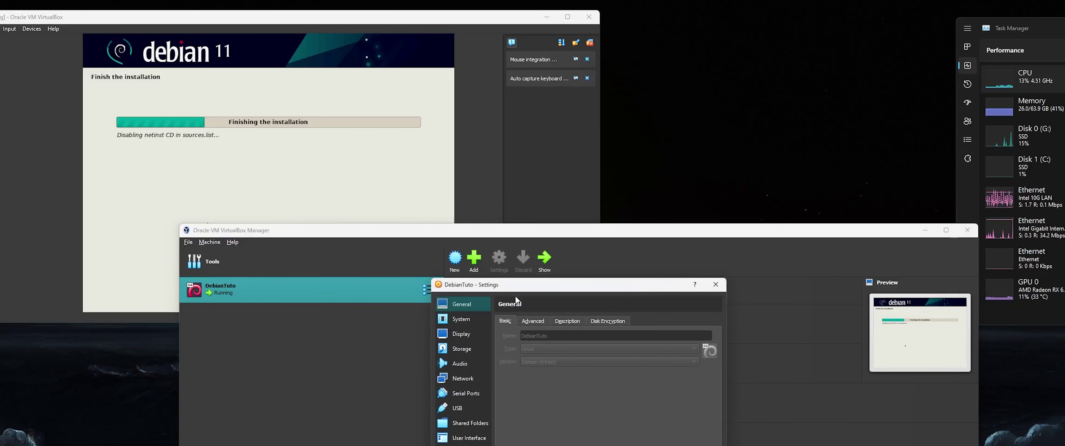
# - Review DebianTuto's System settings on Motherboard, Processor and Acceleration, then cancel without changes
pyautogui.moveTo(516, 289); pyautogui.dragTo(565, 226)
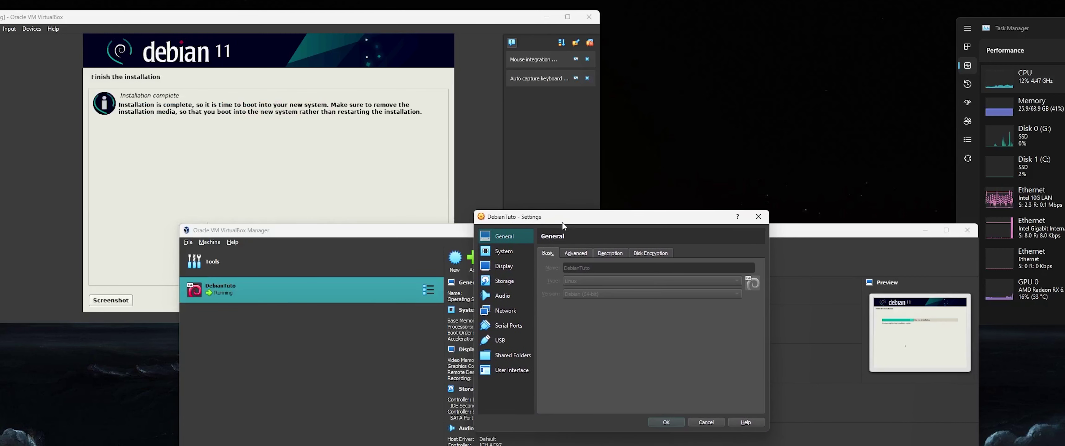
pyautogui.click(293, 21)
pyautogui.click(636, 222)
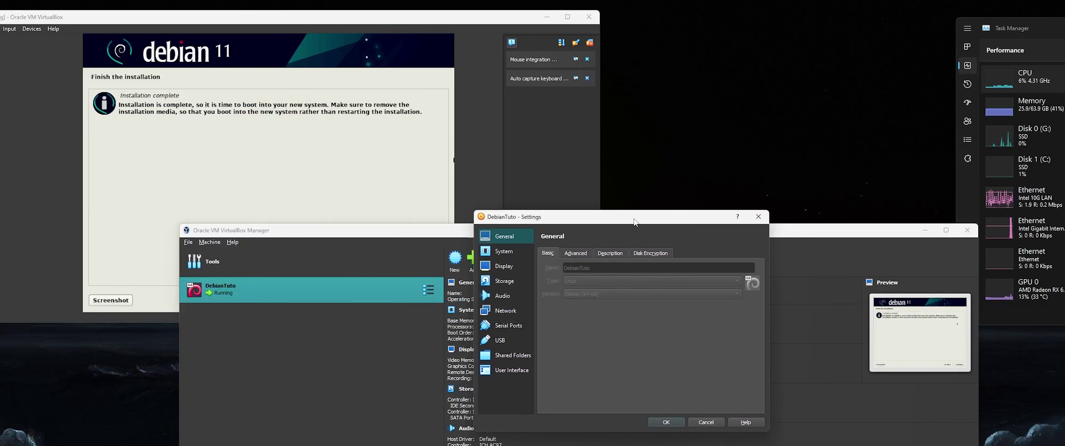
pyautogui.click(519, 253)
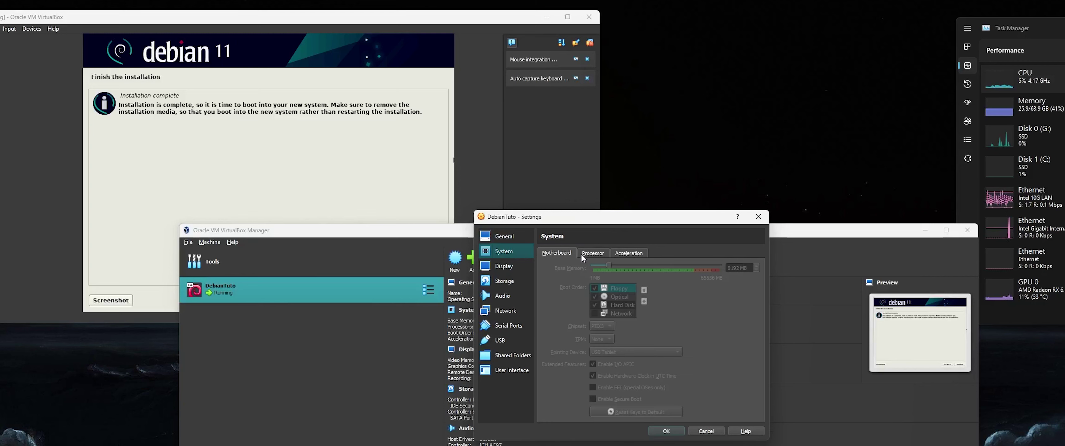
pyautogui.click(758, 216)
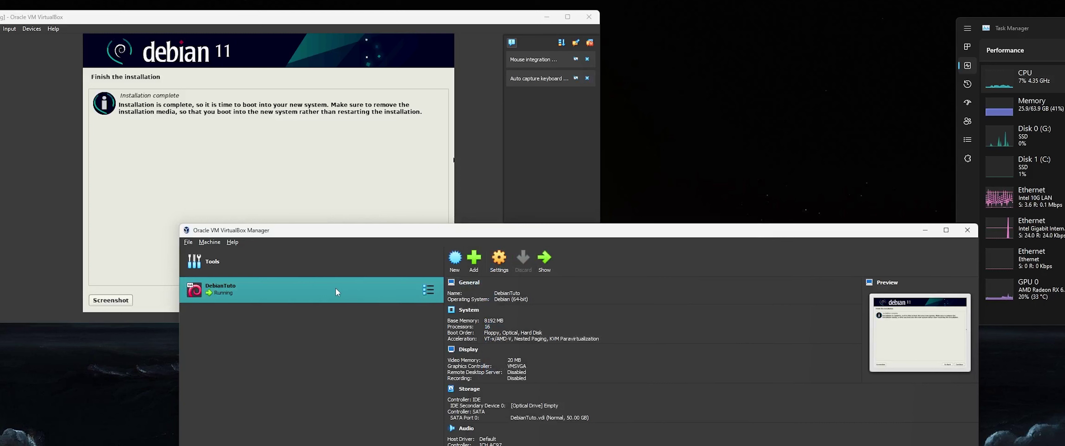
pyautogui.click(499, 261)
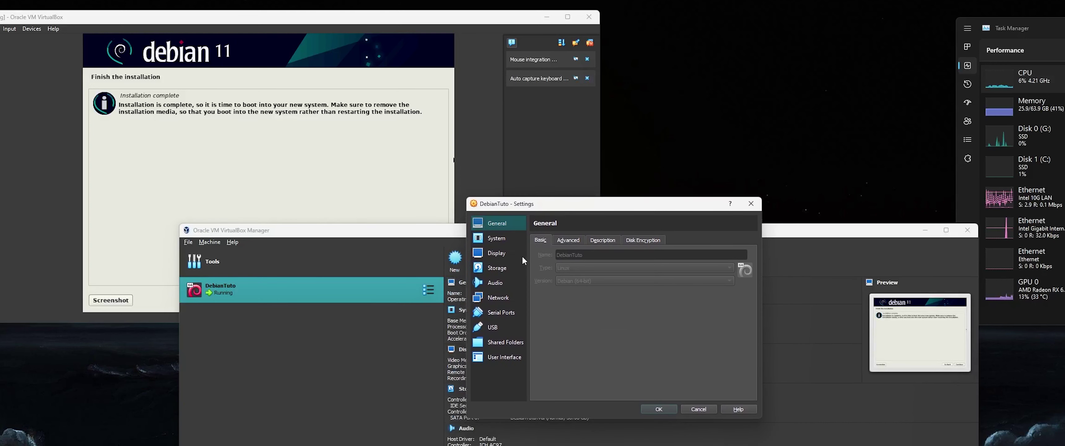
pyautogui.click(500, 238)
pyautogui.click(584, 240)
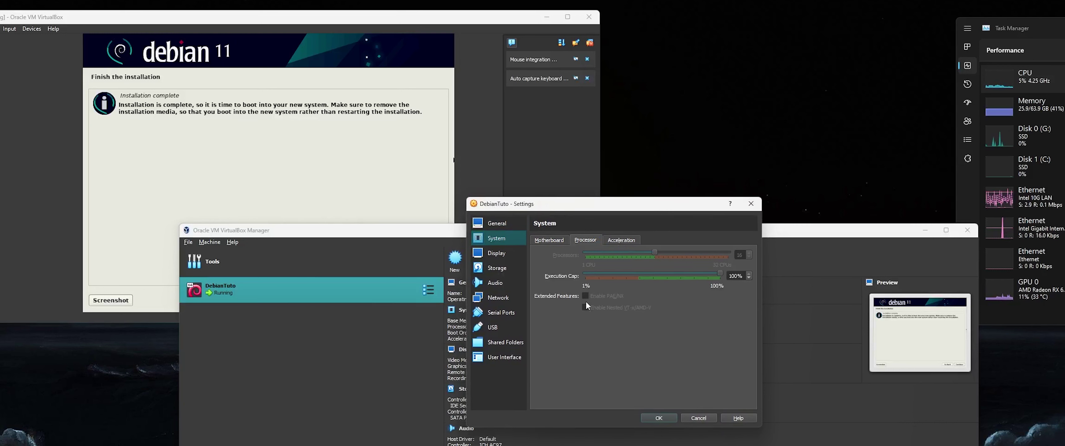
pyautogui.click(617, 241)
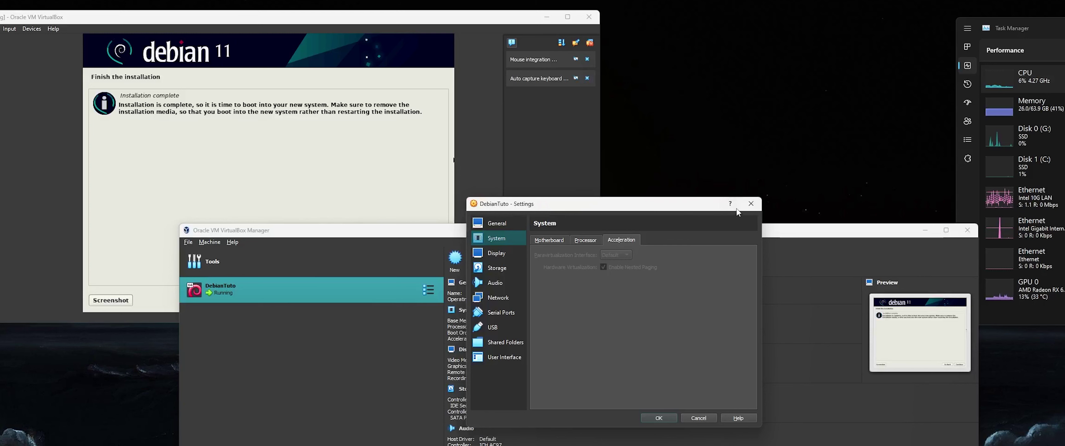
pyautogui.click(751, 203)
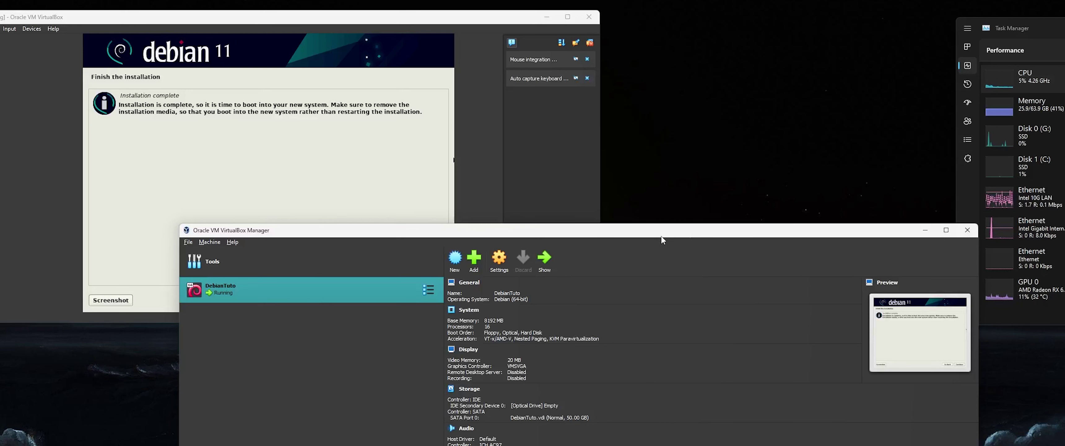
# - Reboot into the installed Debian, capture mouse and keyboard, and dismiss the input notices
pyautogui.click(145, 85)
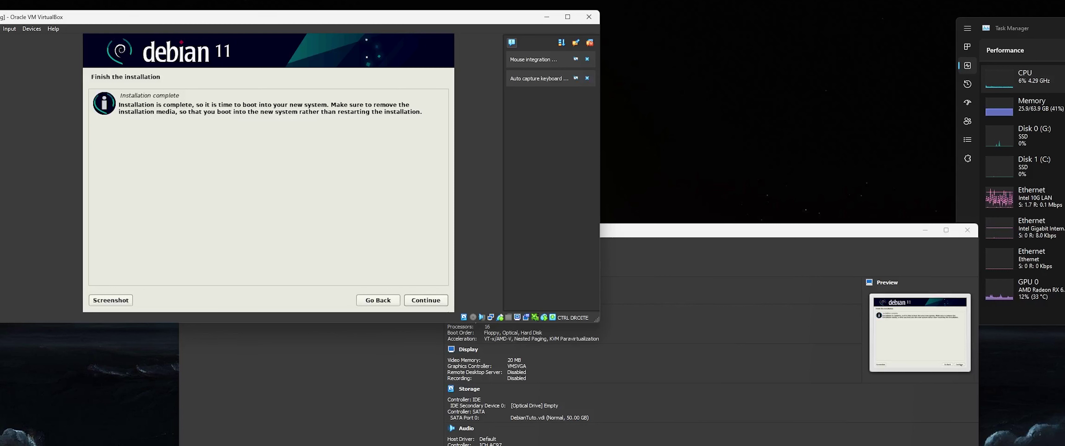
pyautogui.click(434, 298)
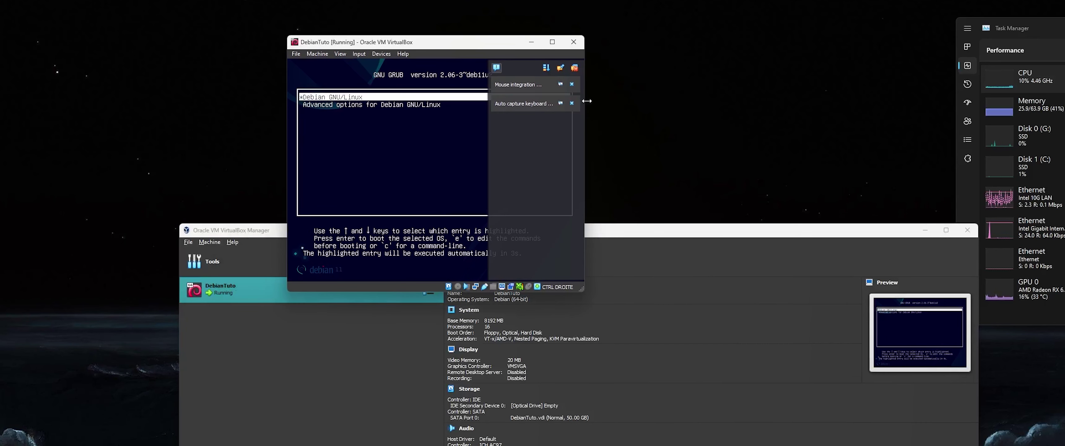
pyautogui.moveTo(587, 100); pyautogui.dragTo(827, 101)
pyautogui.click(512, 142)
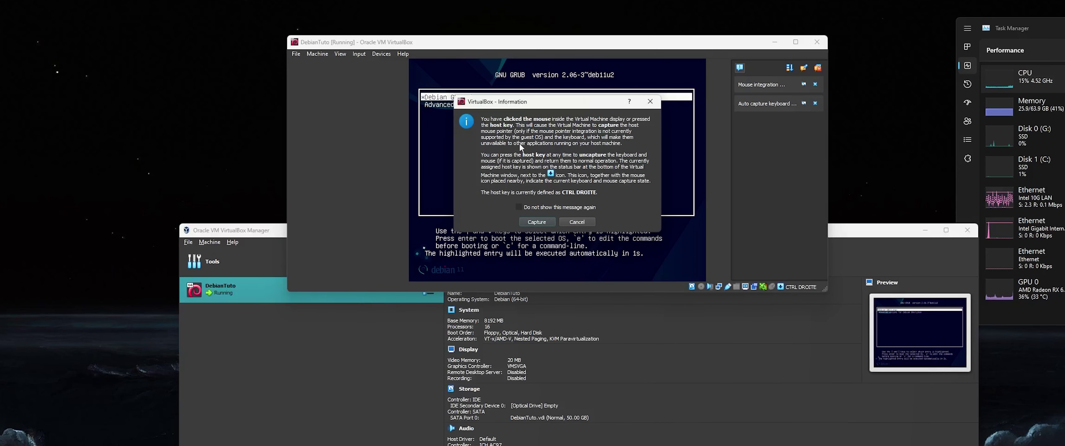
pyautogui.click(541, 221)
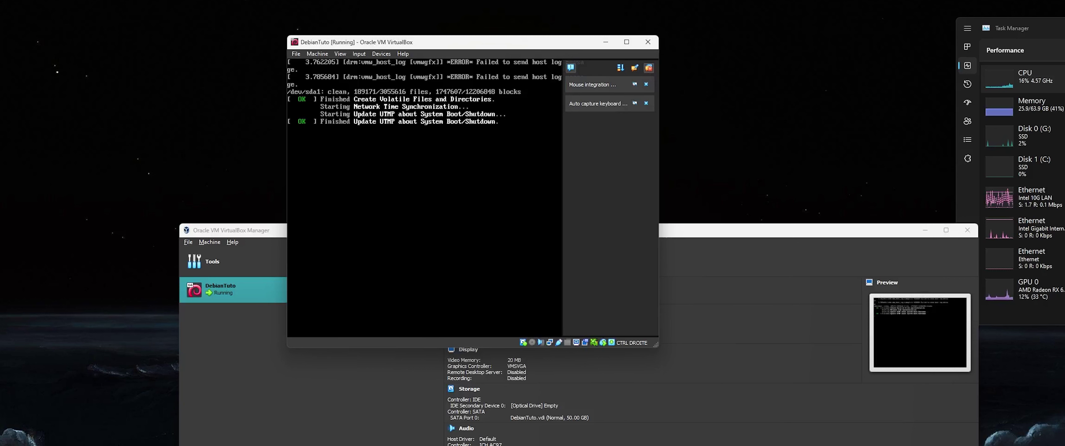
pyautogui.click(648, 69)
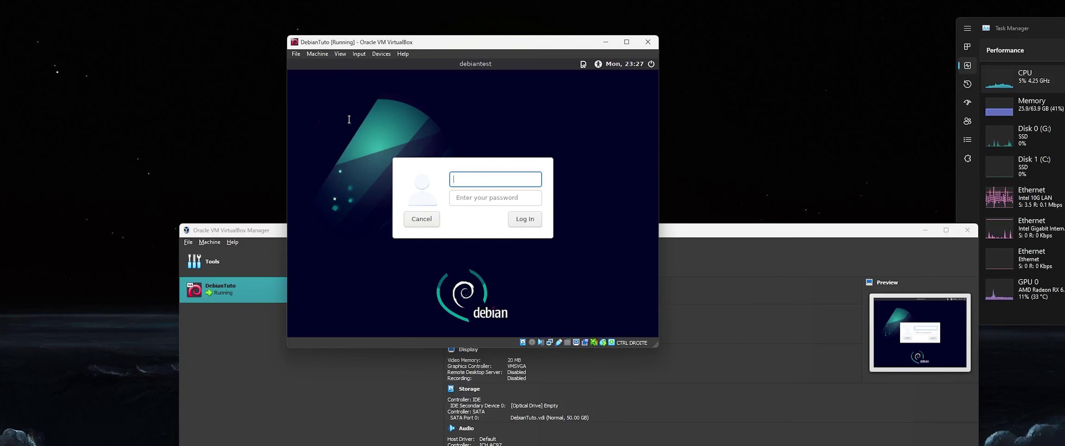
# - Enter the user name and password, then retype the password after the first rejection
pyautogui.write('ot')
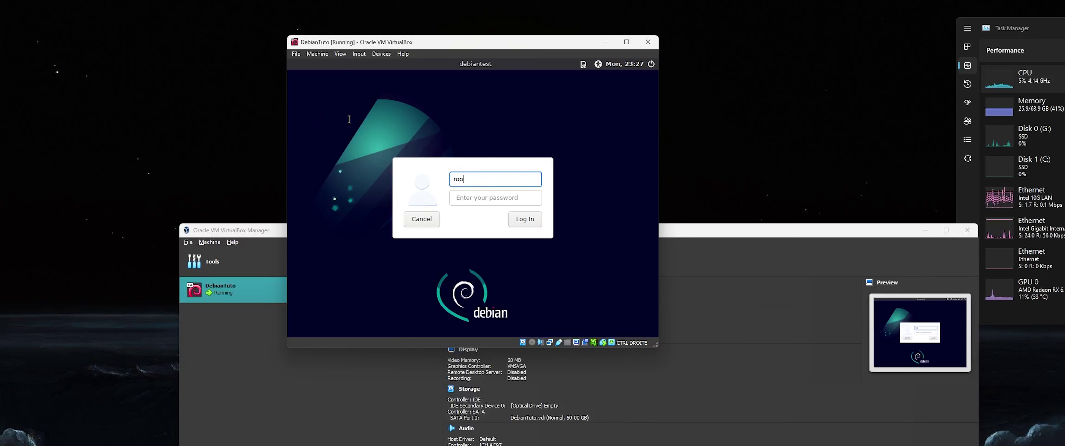
pyautogui.press('BackSpace')
pyautogui.press('BackSpace')
pyautogui.press('BackSpace')
pyautogui.write('lr')
pyautogui.press('Tab')
pyautogui.write('•••••••')
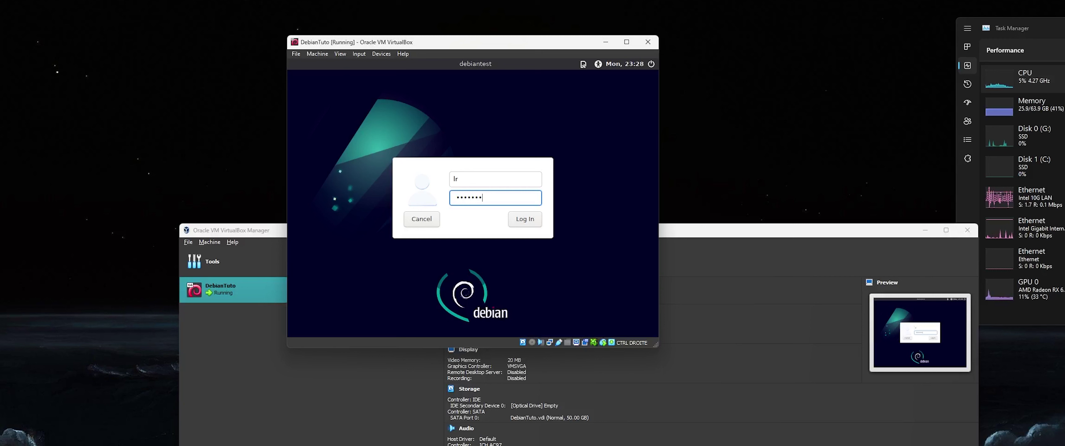
pyautogui.press('Return')
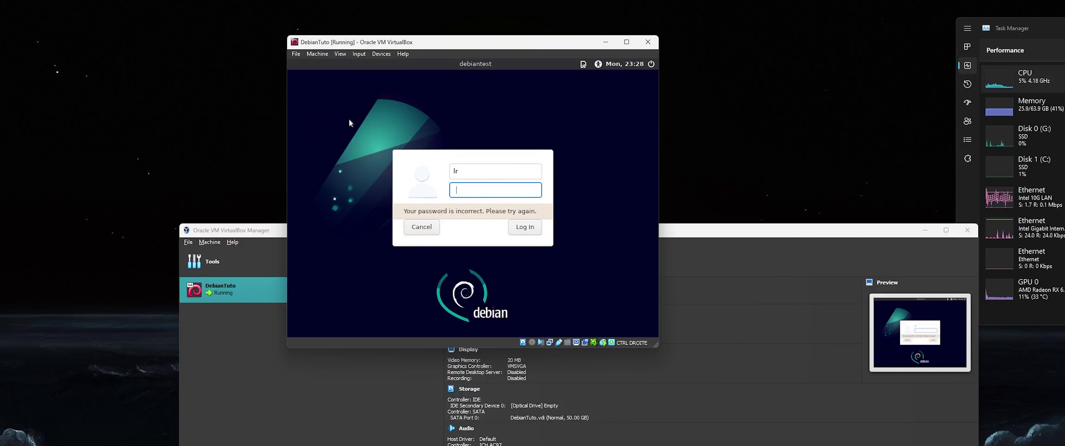
pyautogui.write('••••••')
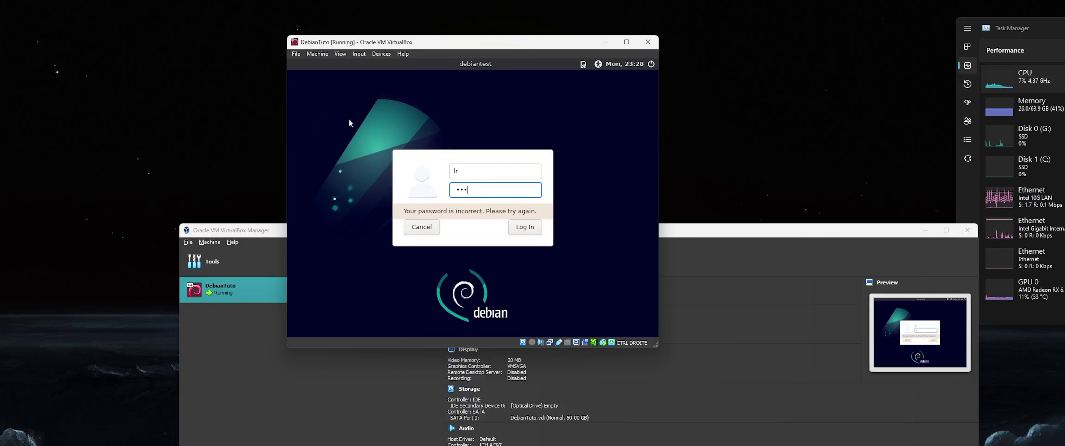
pyautogui.press('Return')
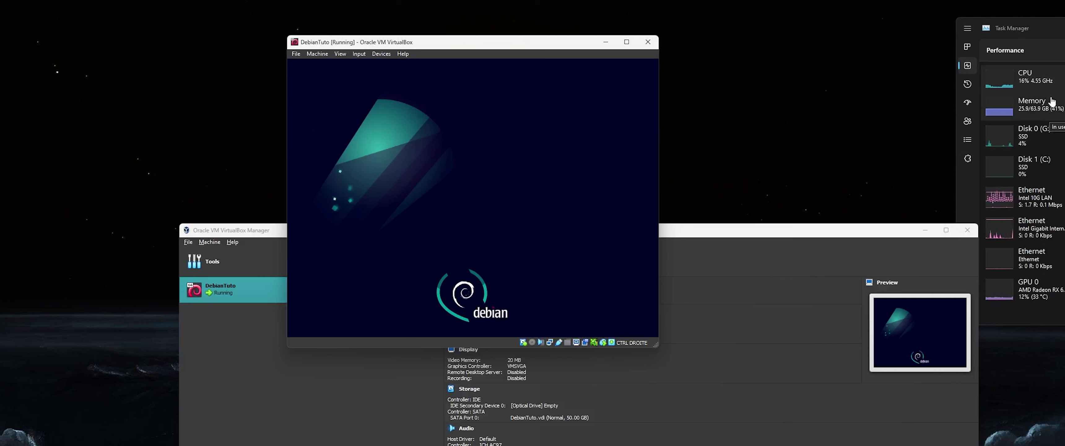
# - Close the guest terminal and reopen DebianTuto's settings in VirtualBox Manager
pyautogui.moveTo(467, 40); pyautogui.dragTo(418, 38)
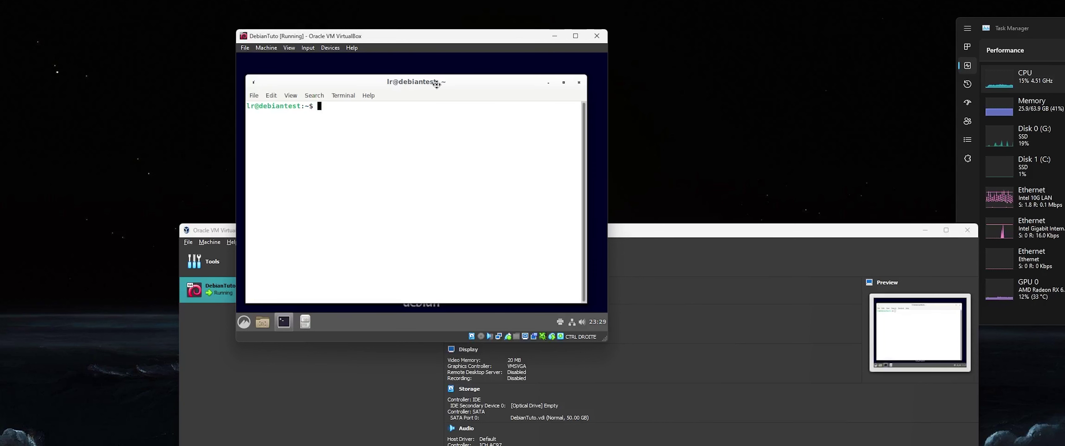
pyautogui.moveTo(436, 84); pyautogui.dragTo(379, 82)
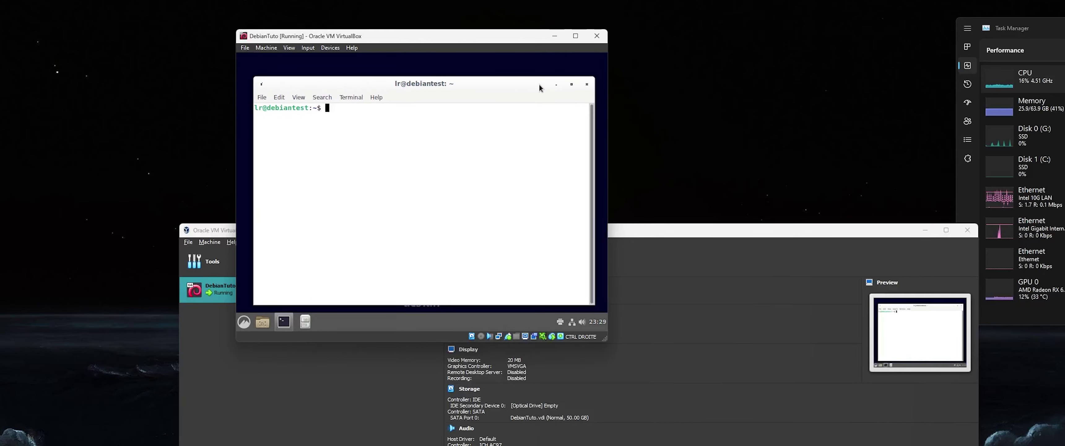
pyautogui.click(587, 86)
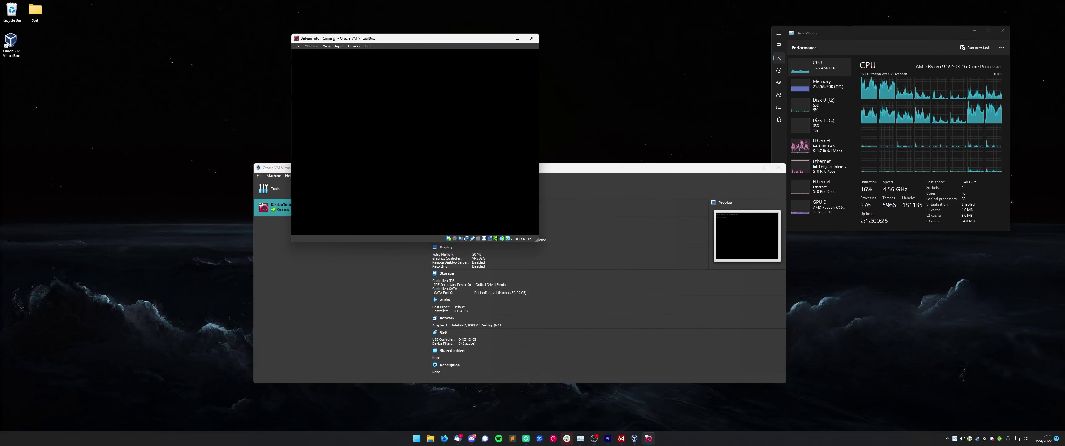
pyautogui.click(481, 219)
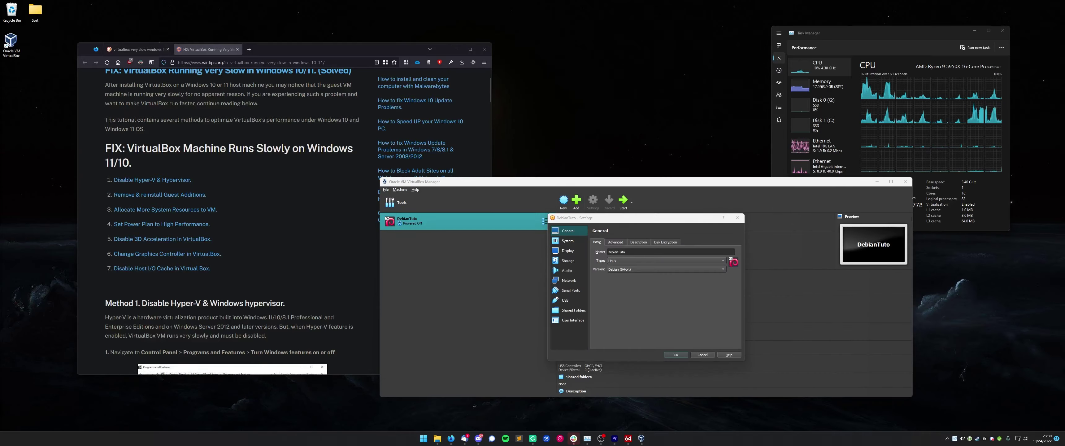
# - Show the Processor tab of DebianTuto's System settings
pyautogui.click(637, 294)
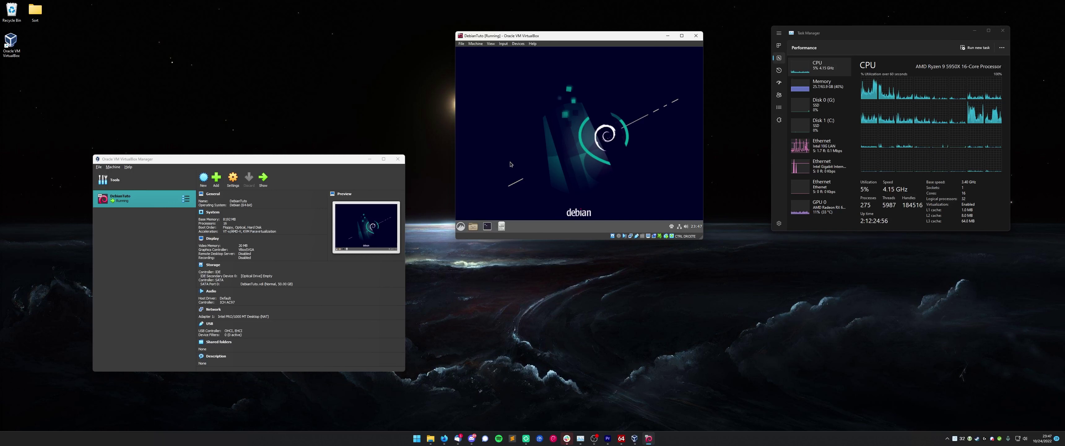
pyautogui.click(233, 178)
pyautogui.click(170, 217)
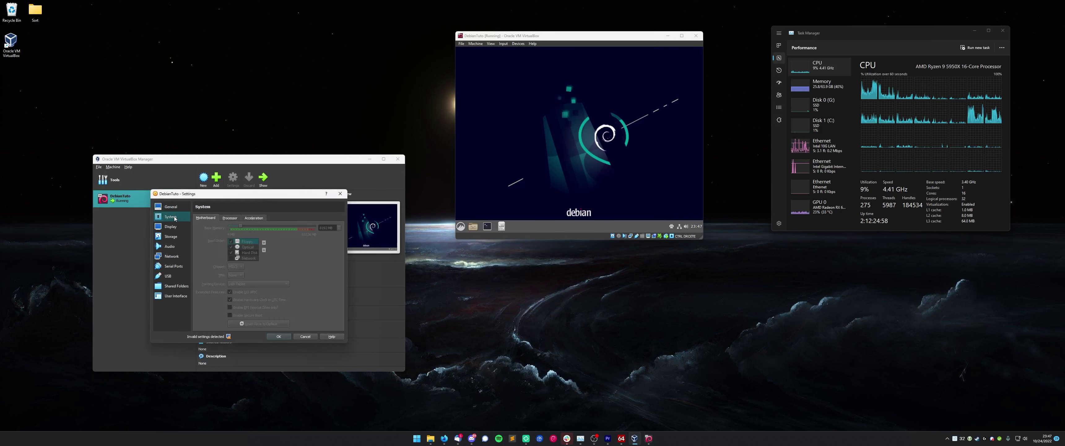
pyautogui.scroll(-2, 227, 216)
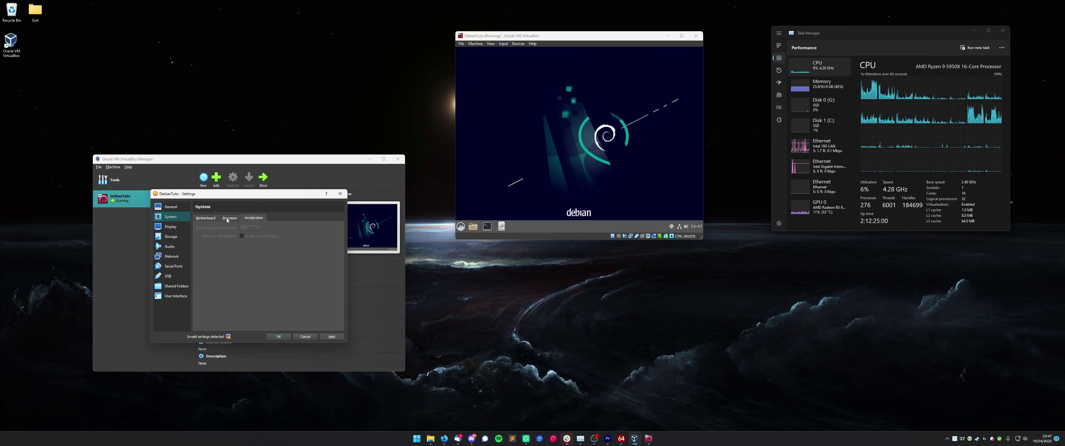
pyautogui.click(231, 219)
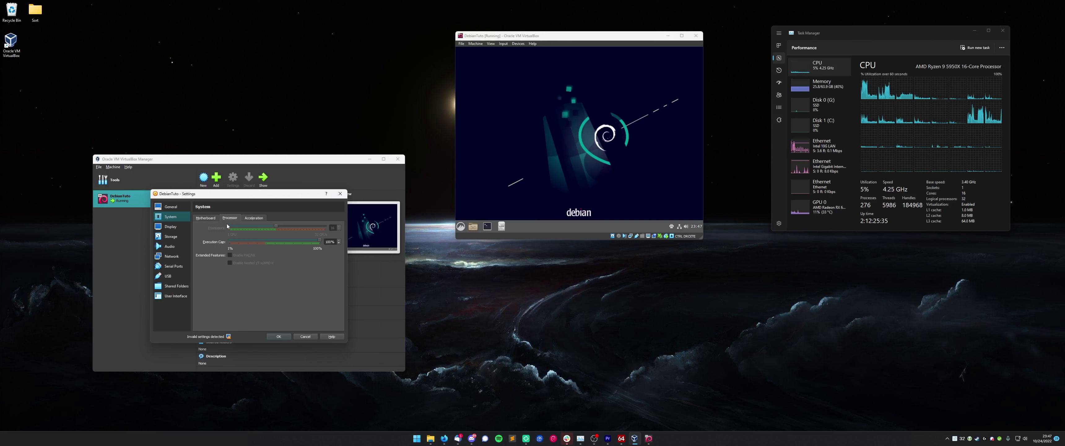
# - Launch a terminal in the Debian guest and enlarge the VM window
pyautogui.click(487, 225)
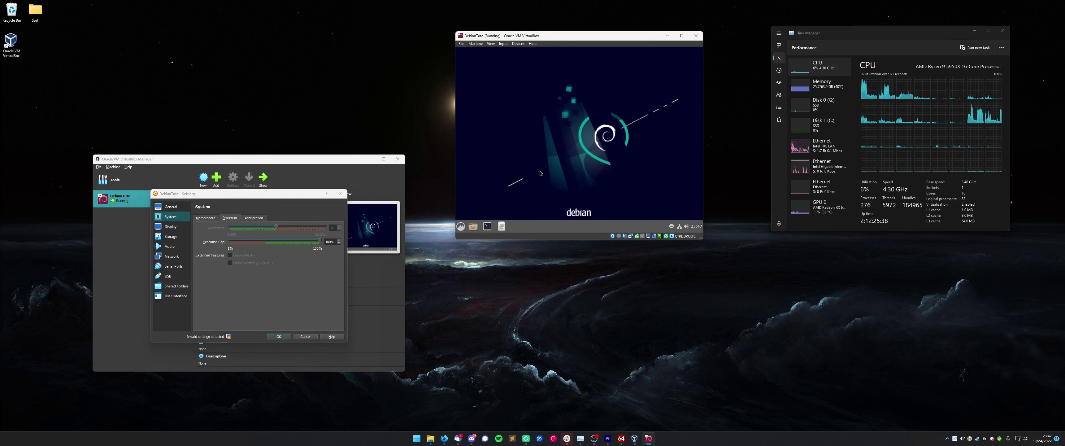
pyautogui.click(487, 226)
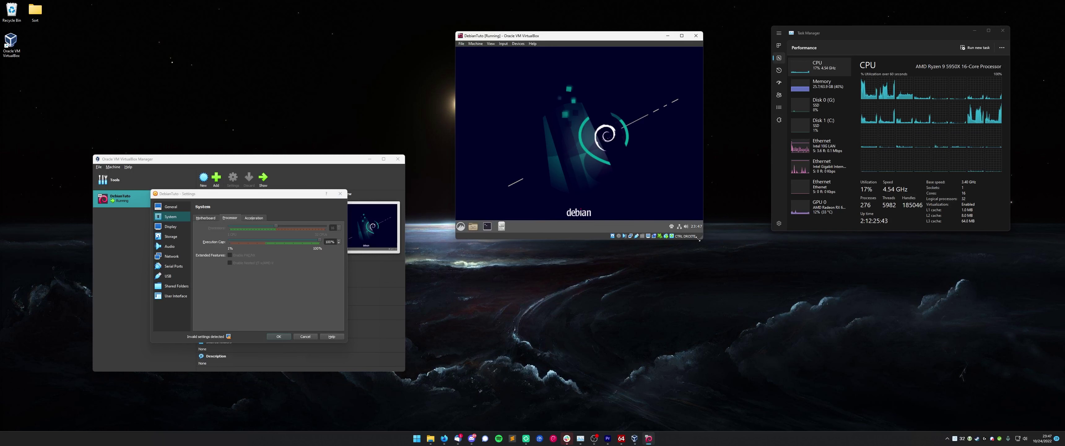
pyautogui.moveTo(699, 239); pyautogui.dragTo(769, 281)
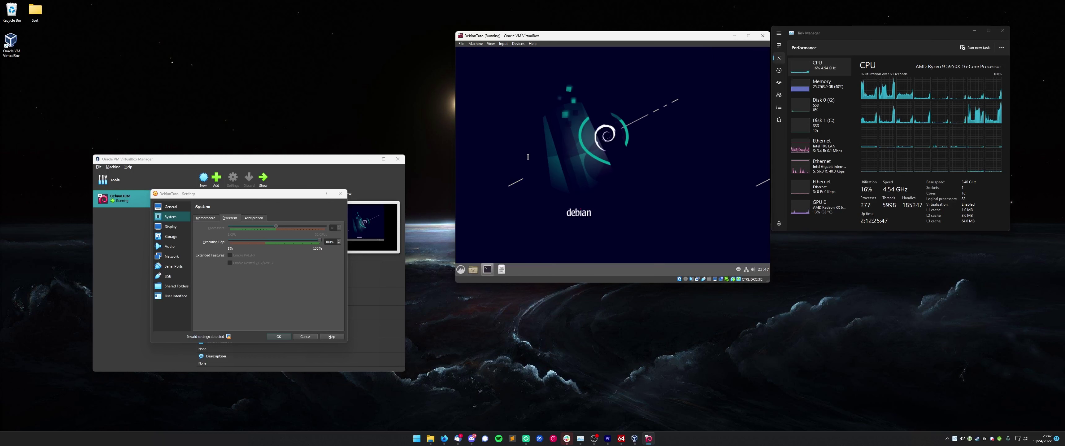
# - Enlarge the DebianTuto VM window and move the htop terminal to the middle of the desktop
pyautogui.click(487, 269)
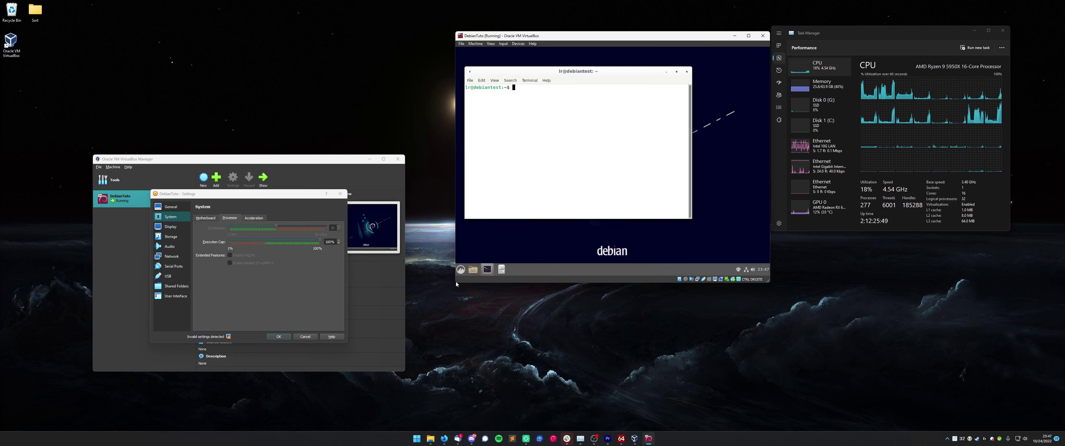
pyautogui.moveTo(456, 281); pyautogui.dragTo(123, 400)
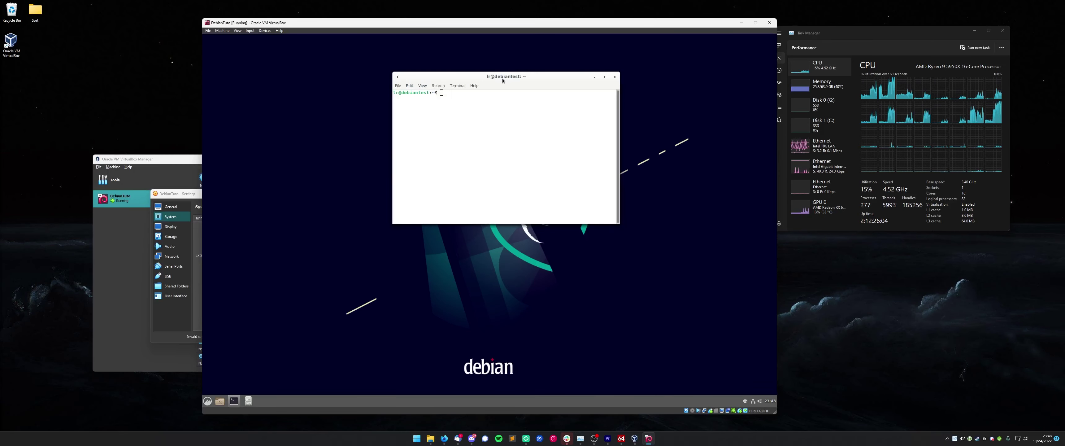
pyautogui.moveTo(502, 80); pyautogui.dragTo(581, 83)
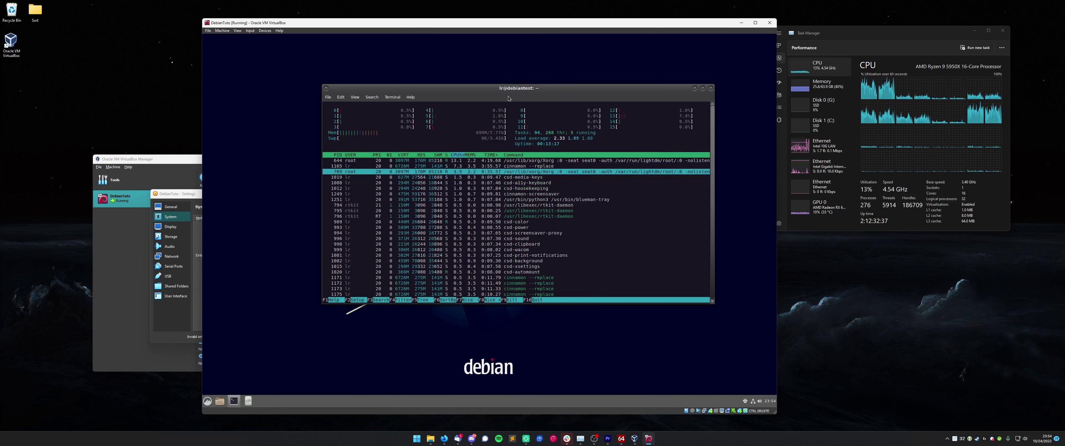
# - Quit htop, run 'apt install neofetch', then run 'neofetch' to display the Debian 11 system info
pyautogui.press('q')
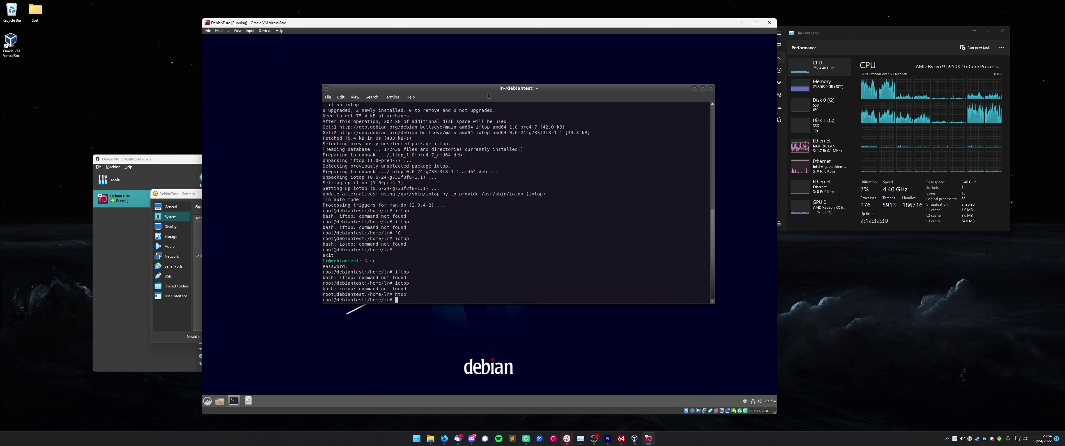
pyautogui.write('apt install neofet')
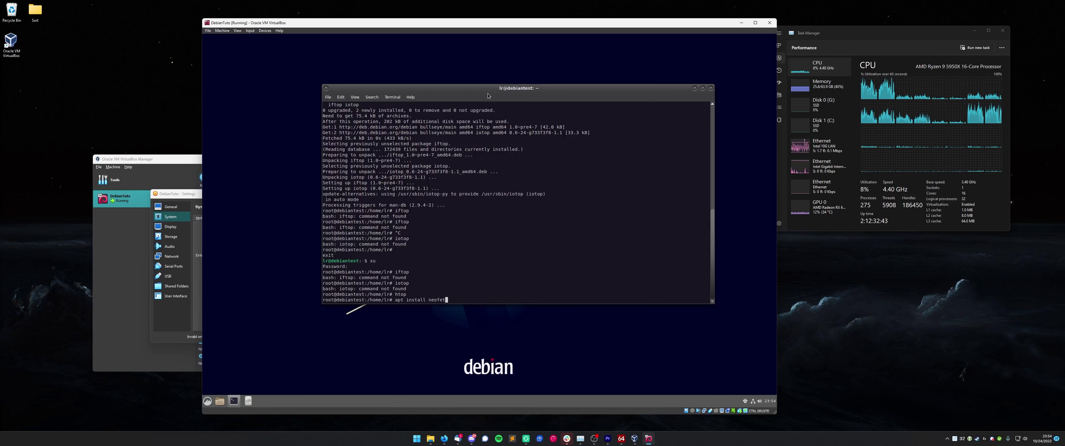
pyautogui.write('ch')
pyautogui.press('Return')
pyautogui.press('Return')
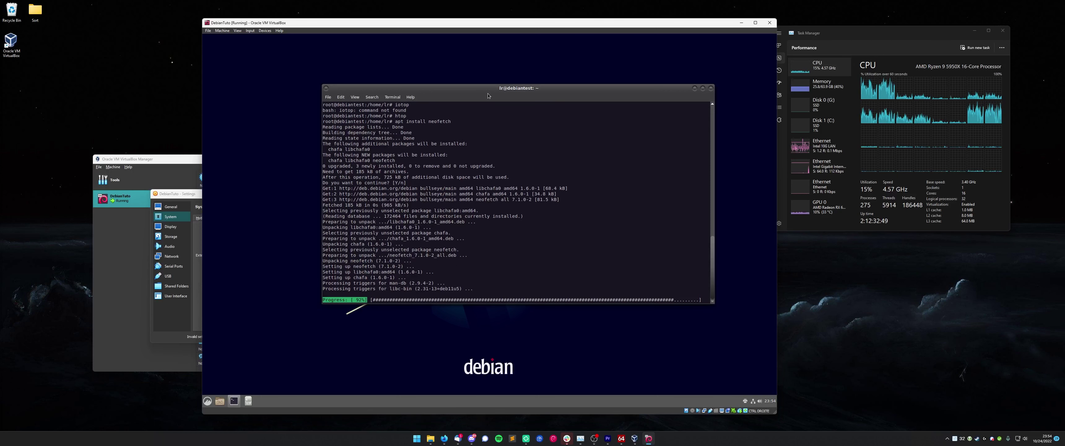
pyautogui.write('neofe')
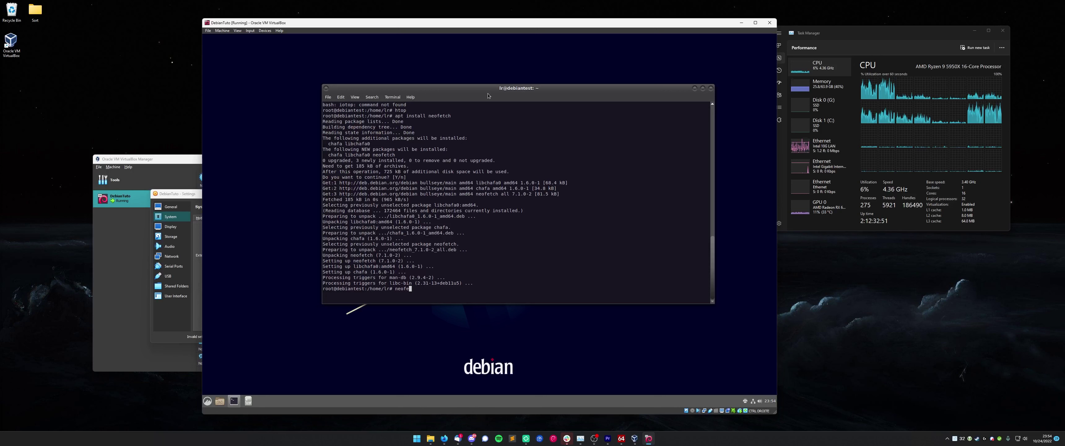
pyautogui.write('tch')
pyautogui.press('Return')
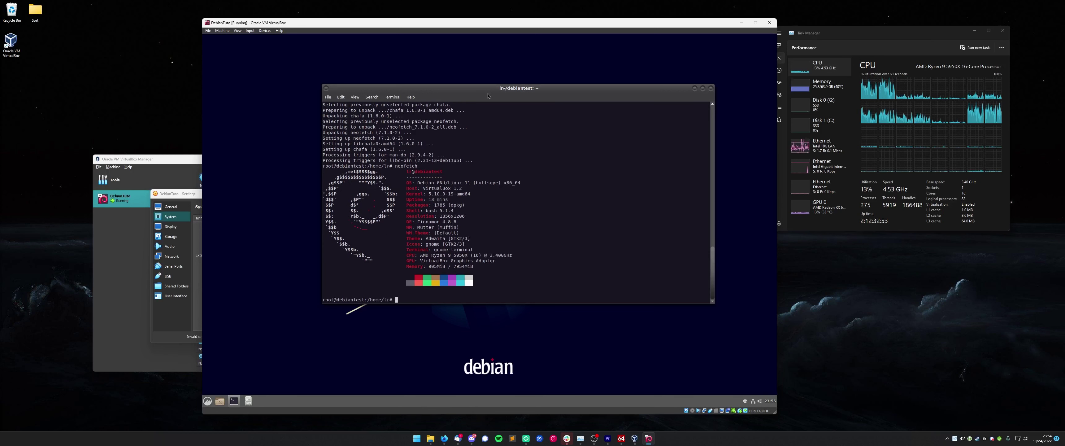